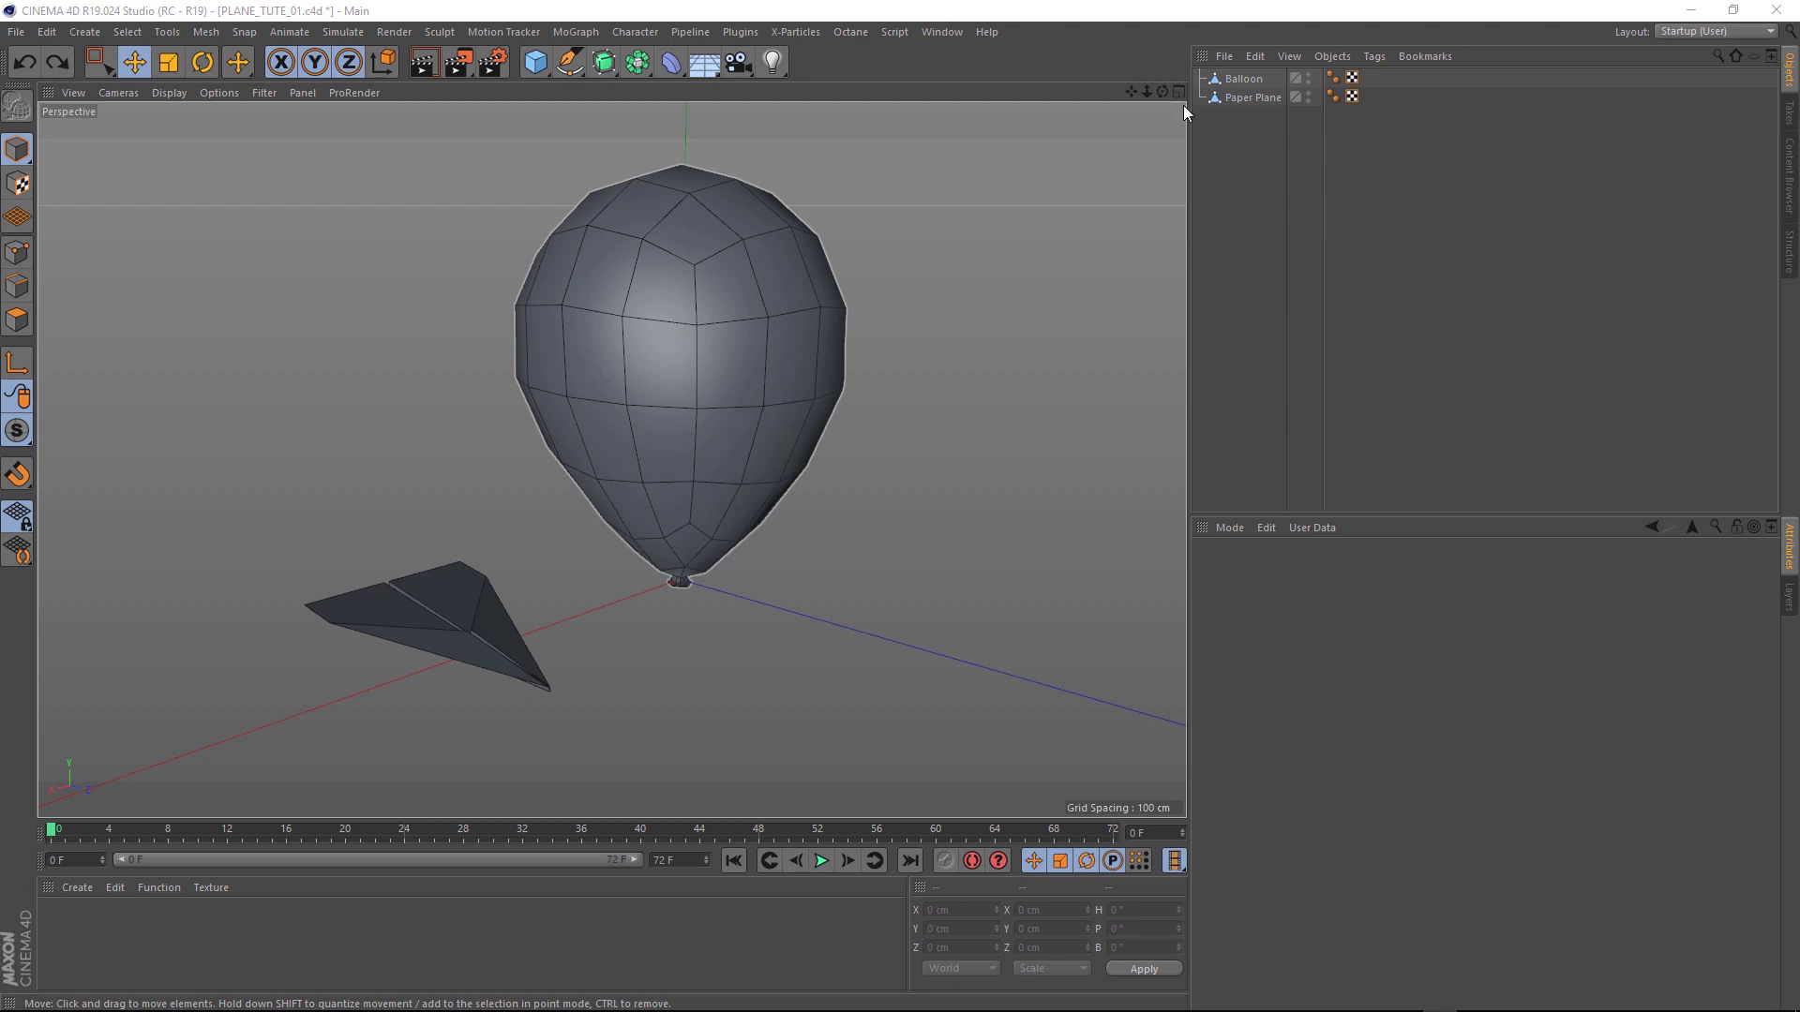
Hide the Balloon in the viewport by turning its editor visibility dot red
alt+double_click(1309, 75)
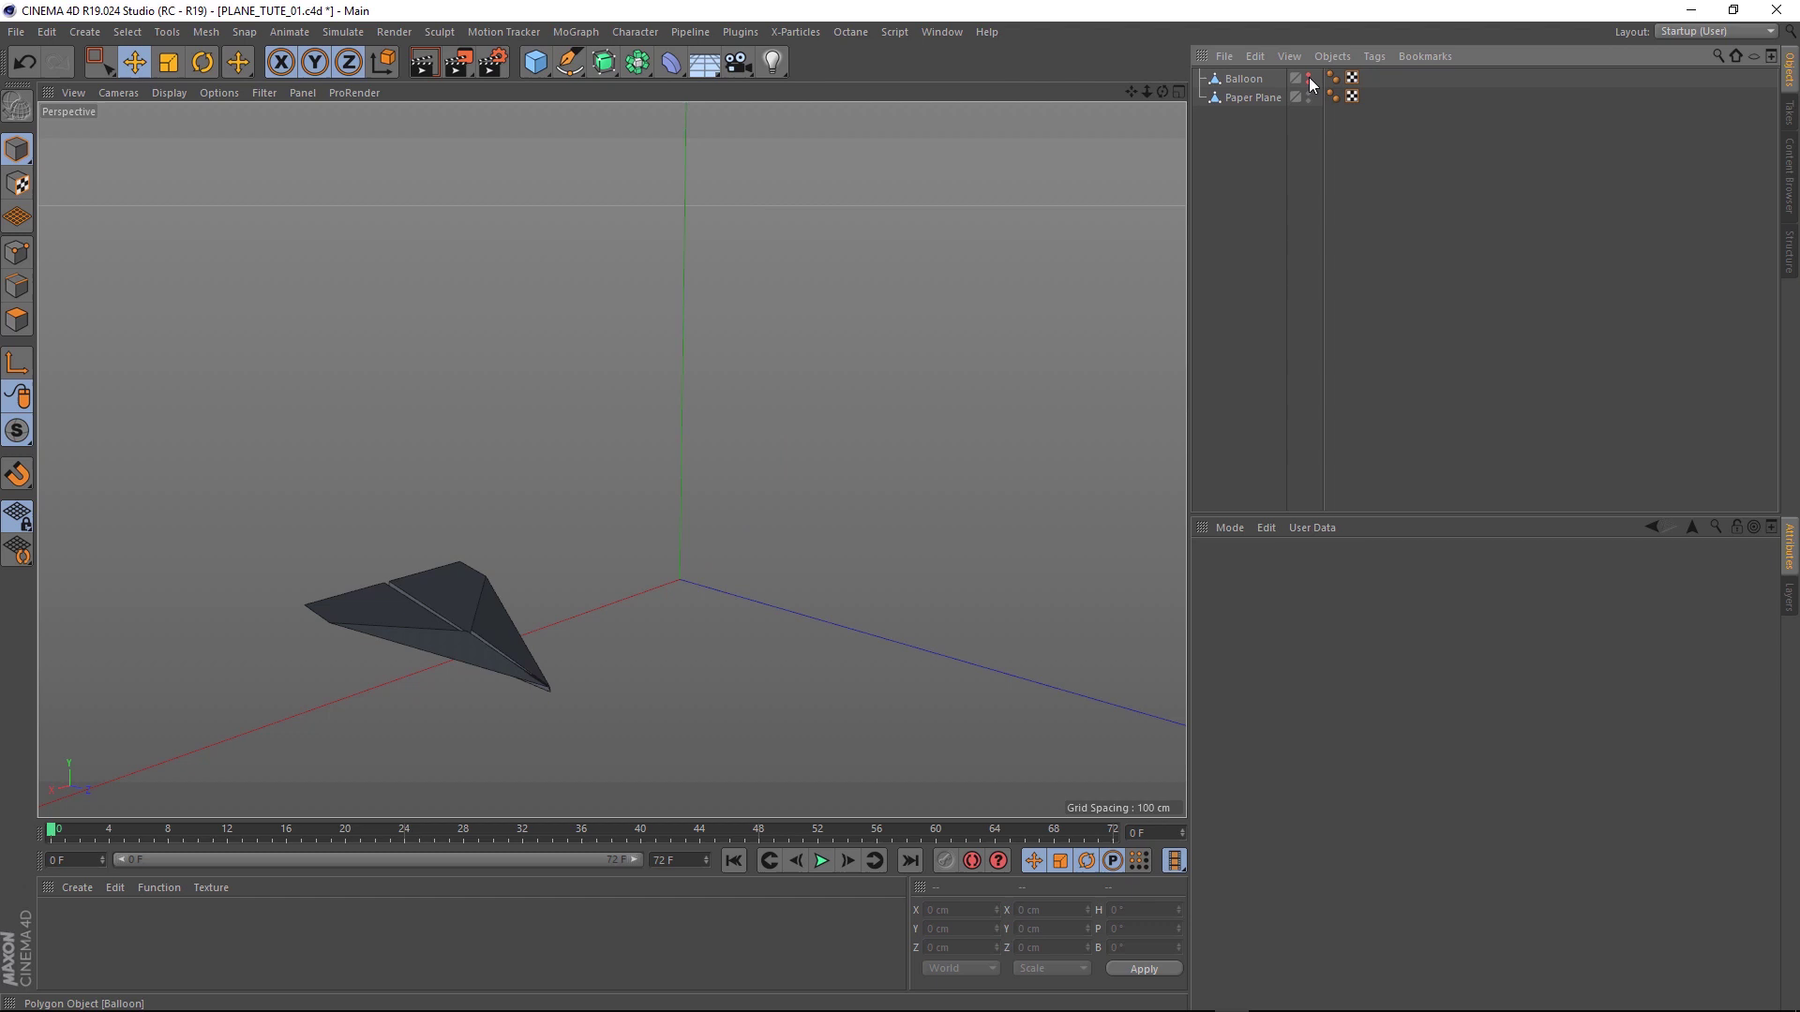
Add a camera and set its X, Y and Z position to 0
drag(736, 64, 808, 95)
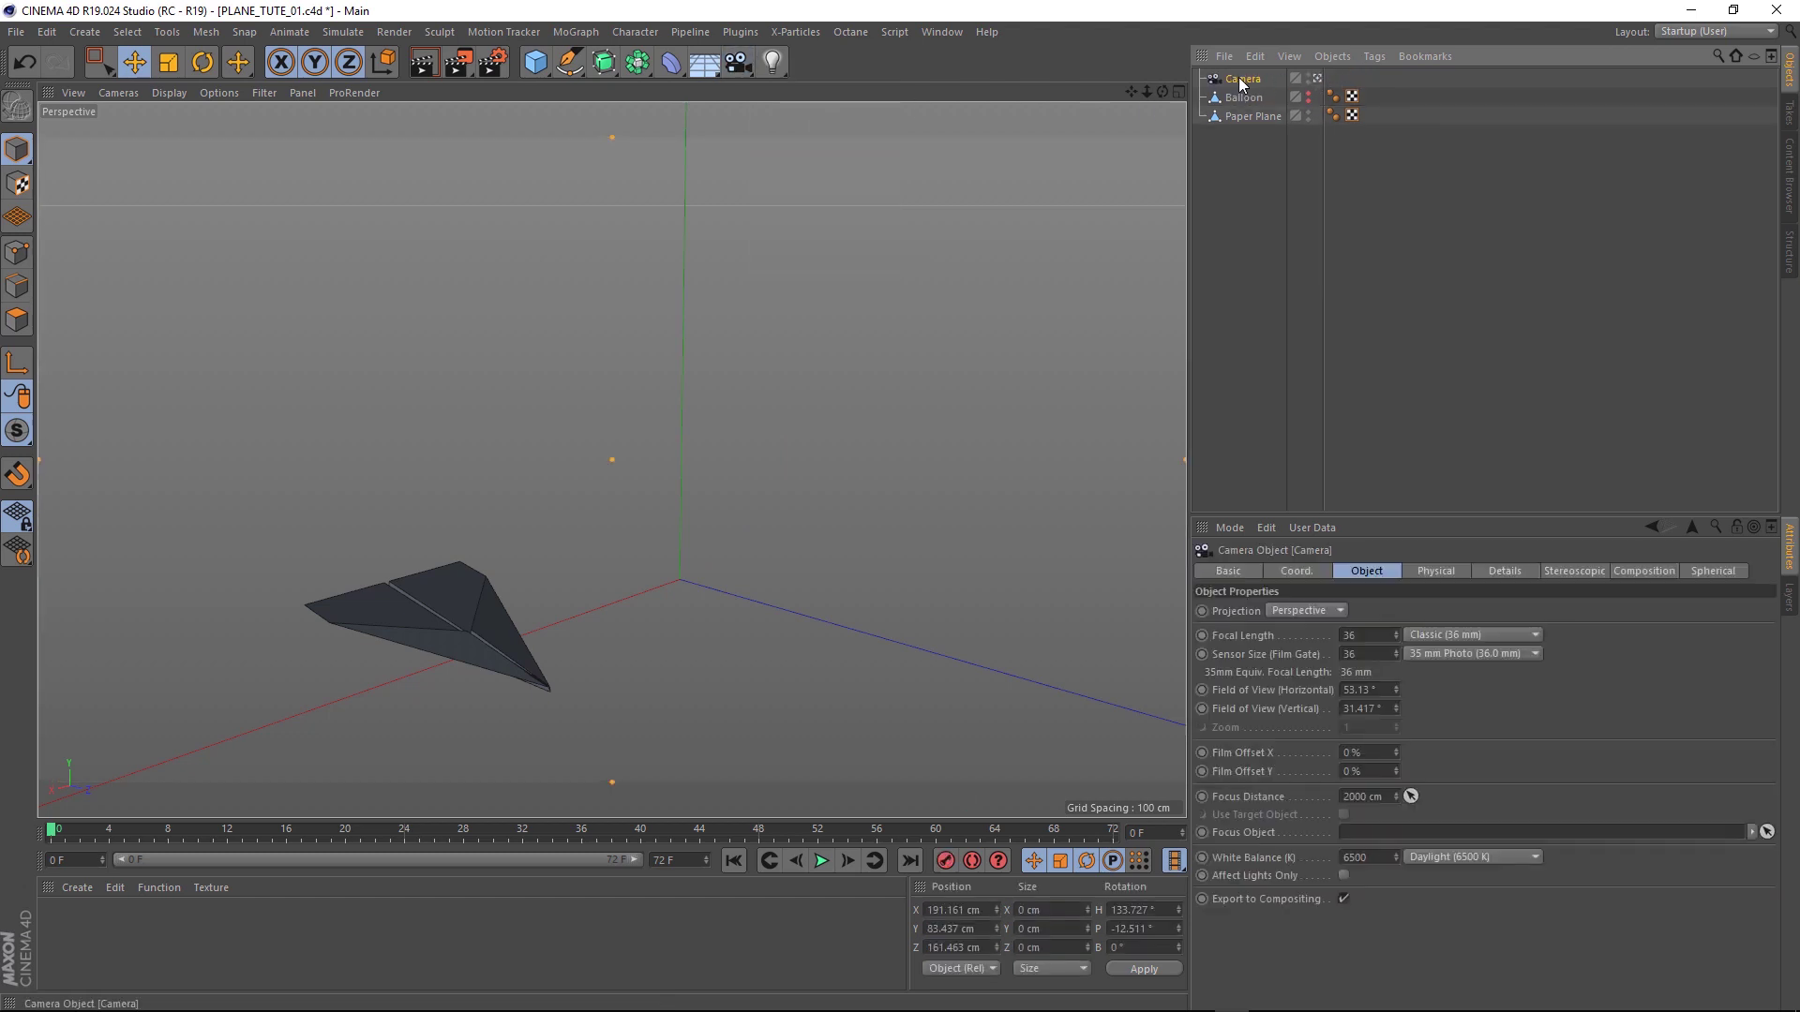
click(1301, 572)
double_click(1263, 613)
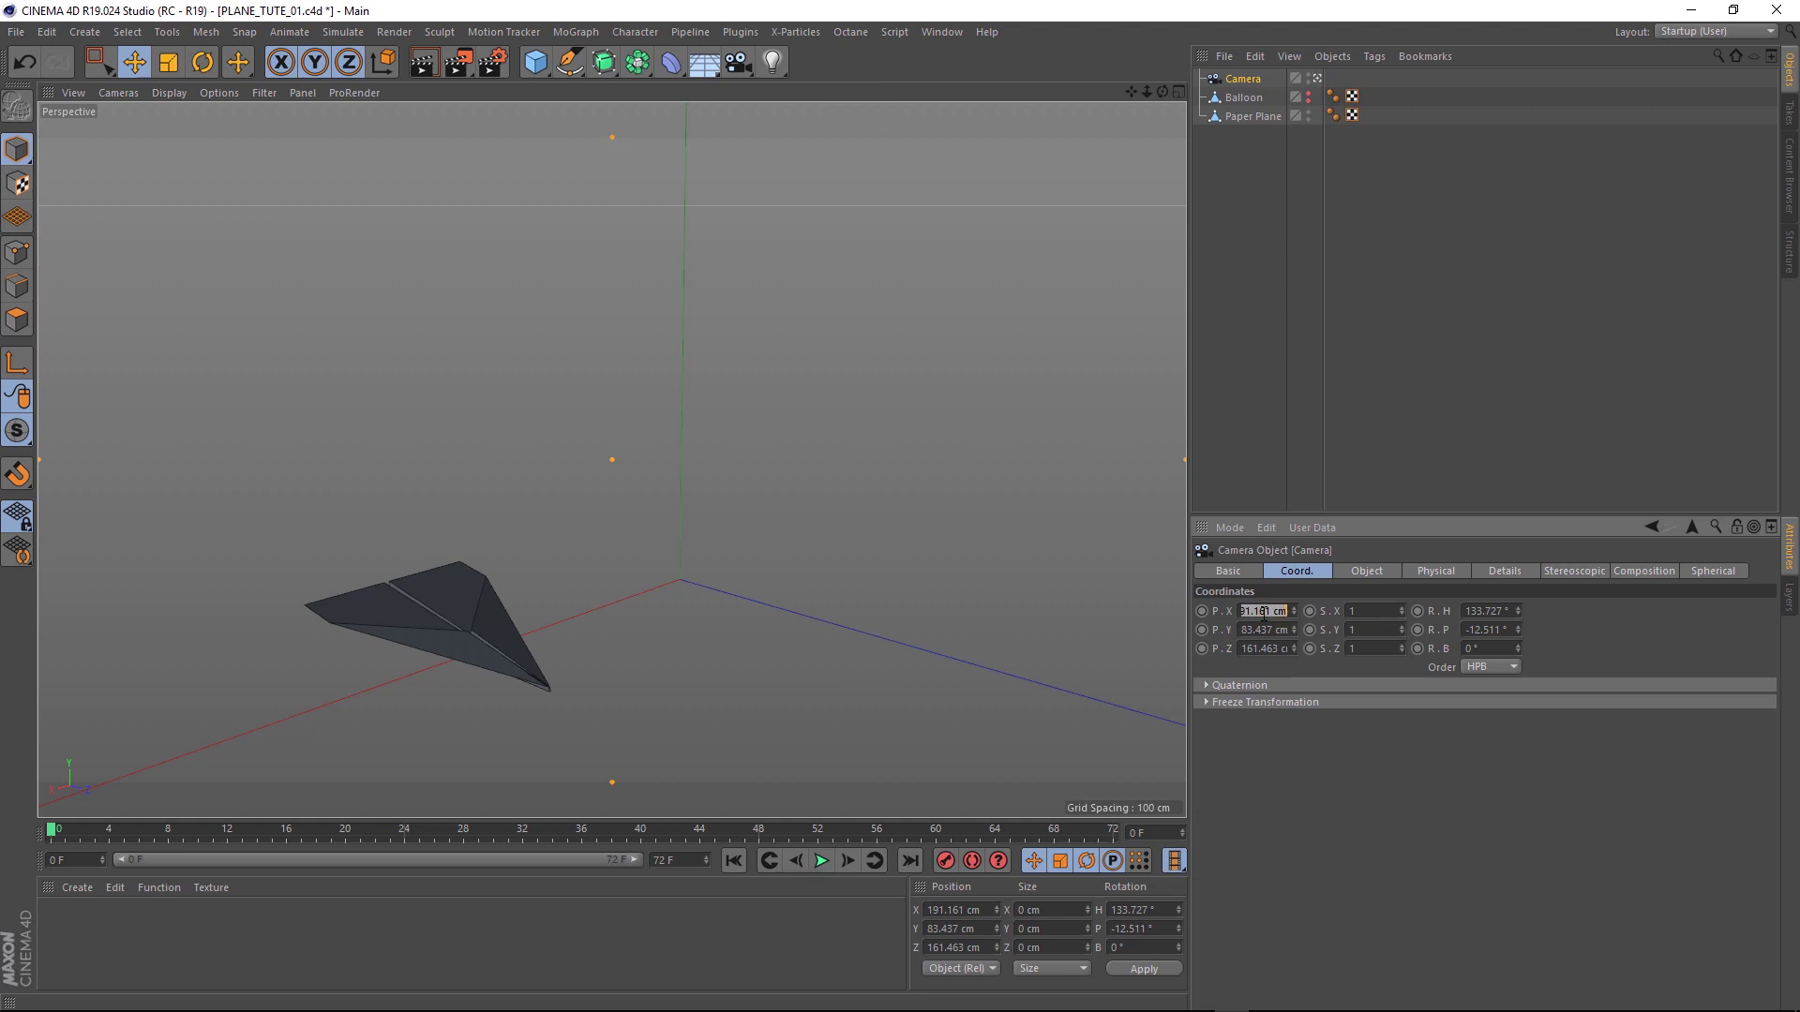
text(0)
key(Tab)
text(0)
key(Tab)
text(0)
key(Return)
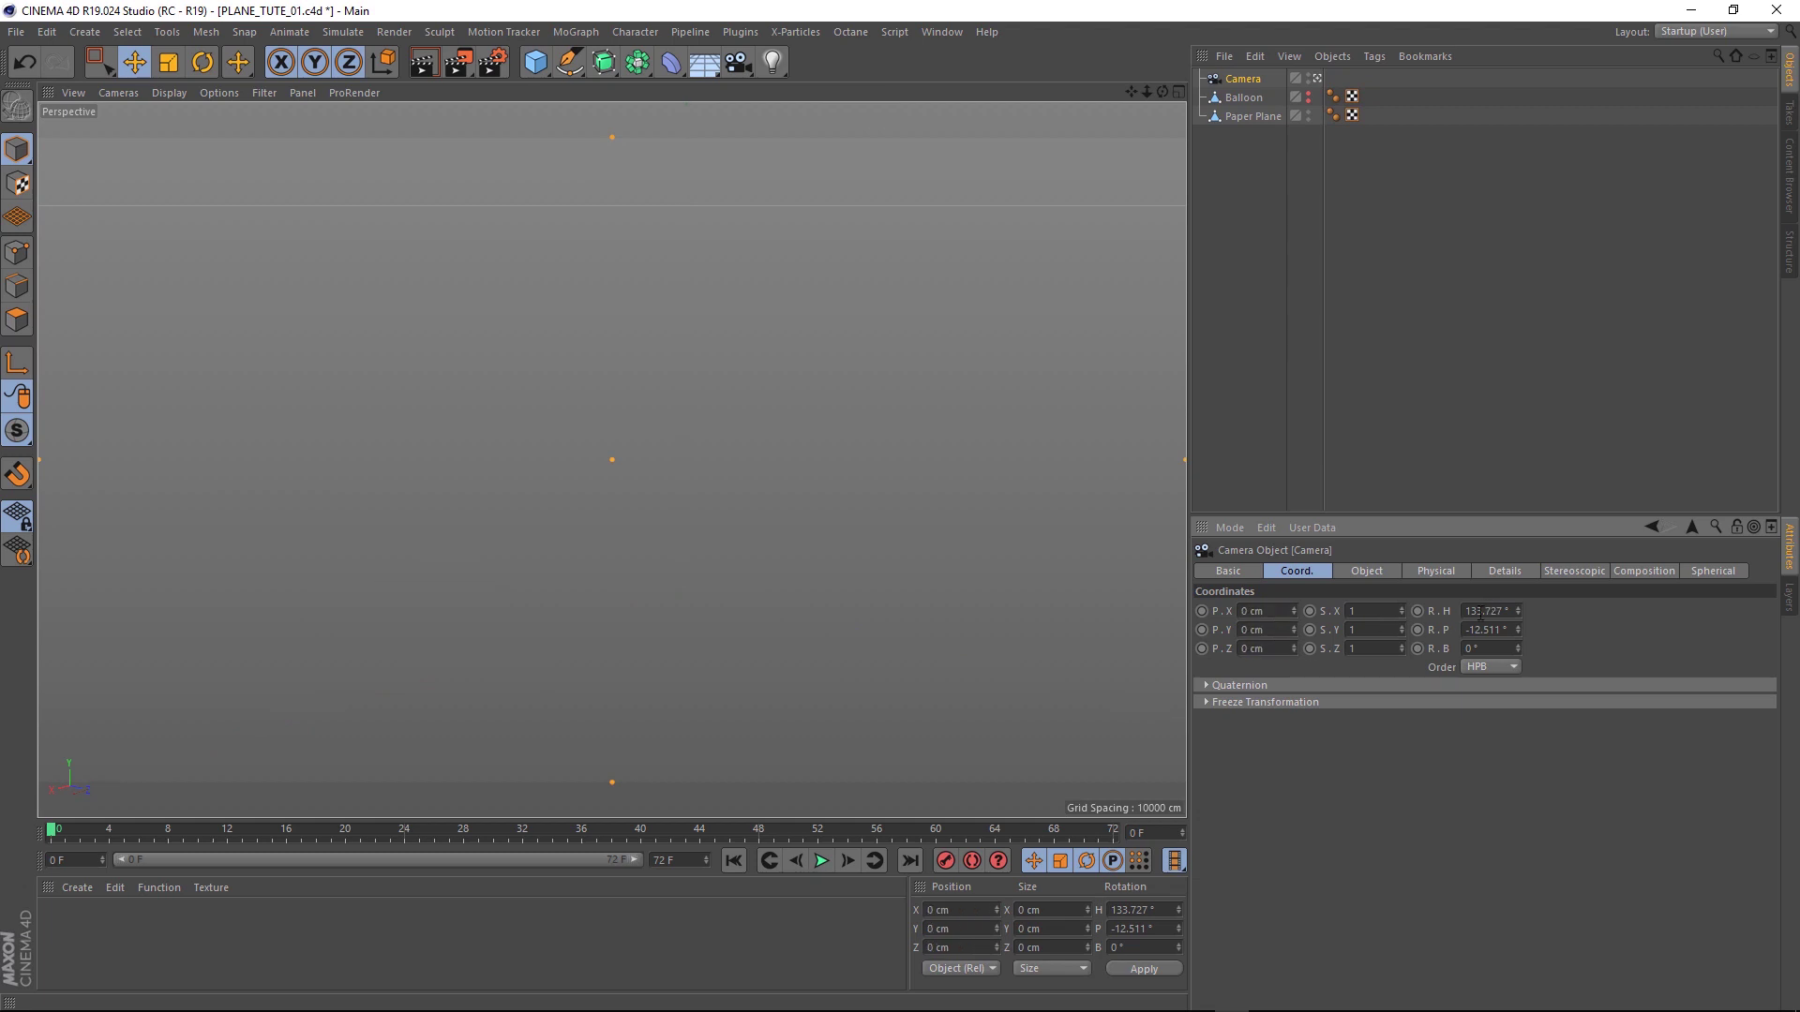
Zero the camera's heading and pitch, pull it back to Z -454 cm, and save
double_click(1479, 614)
text(0)
key(Tab)
text(0)
key(Return)
drag(1295, 648, 1295, 705)
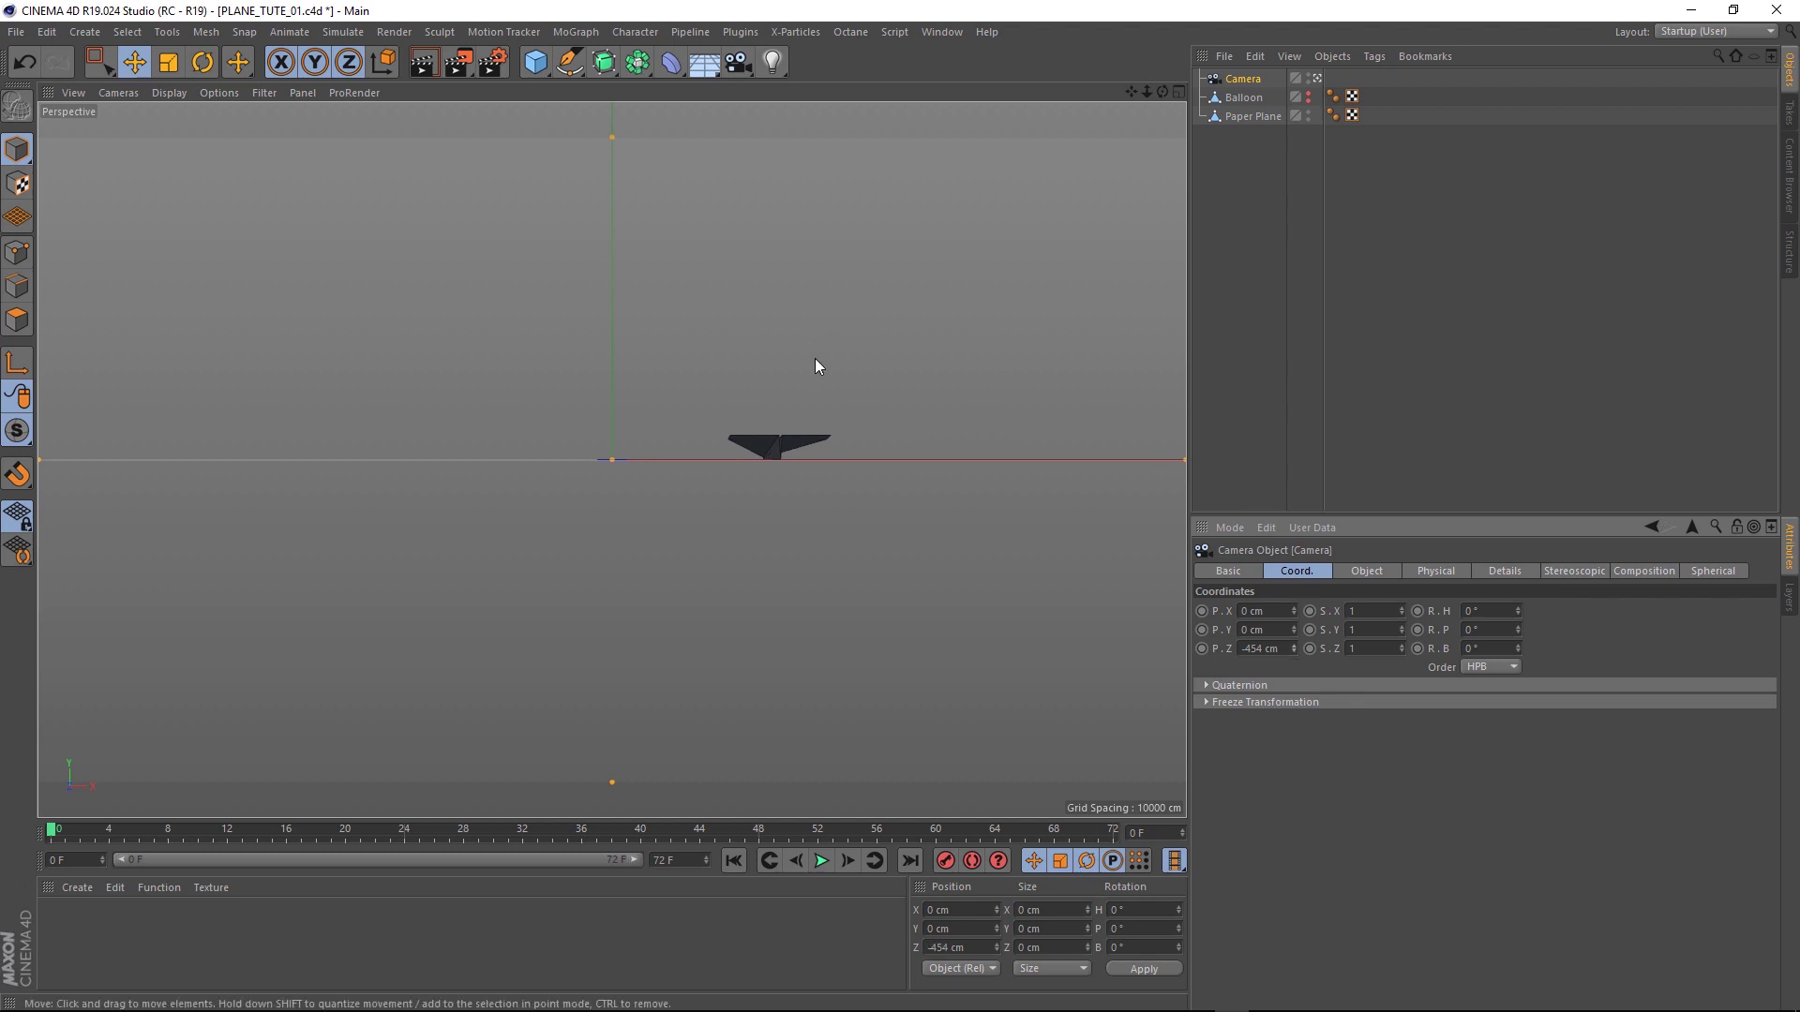
key(ctrl+s)
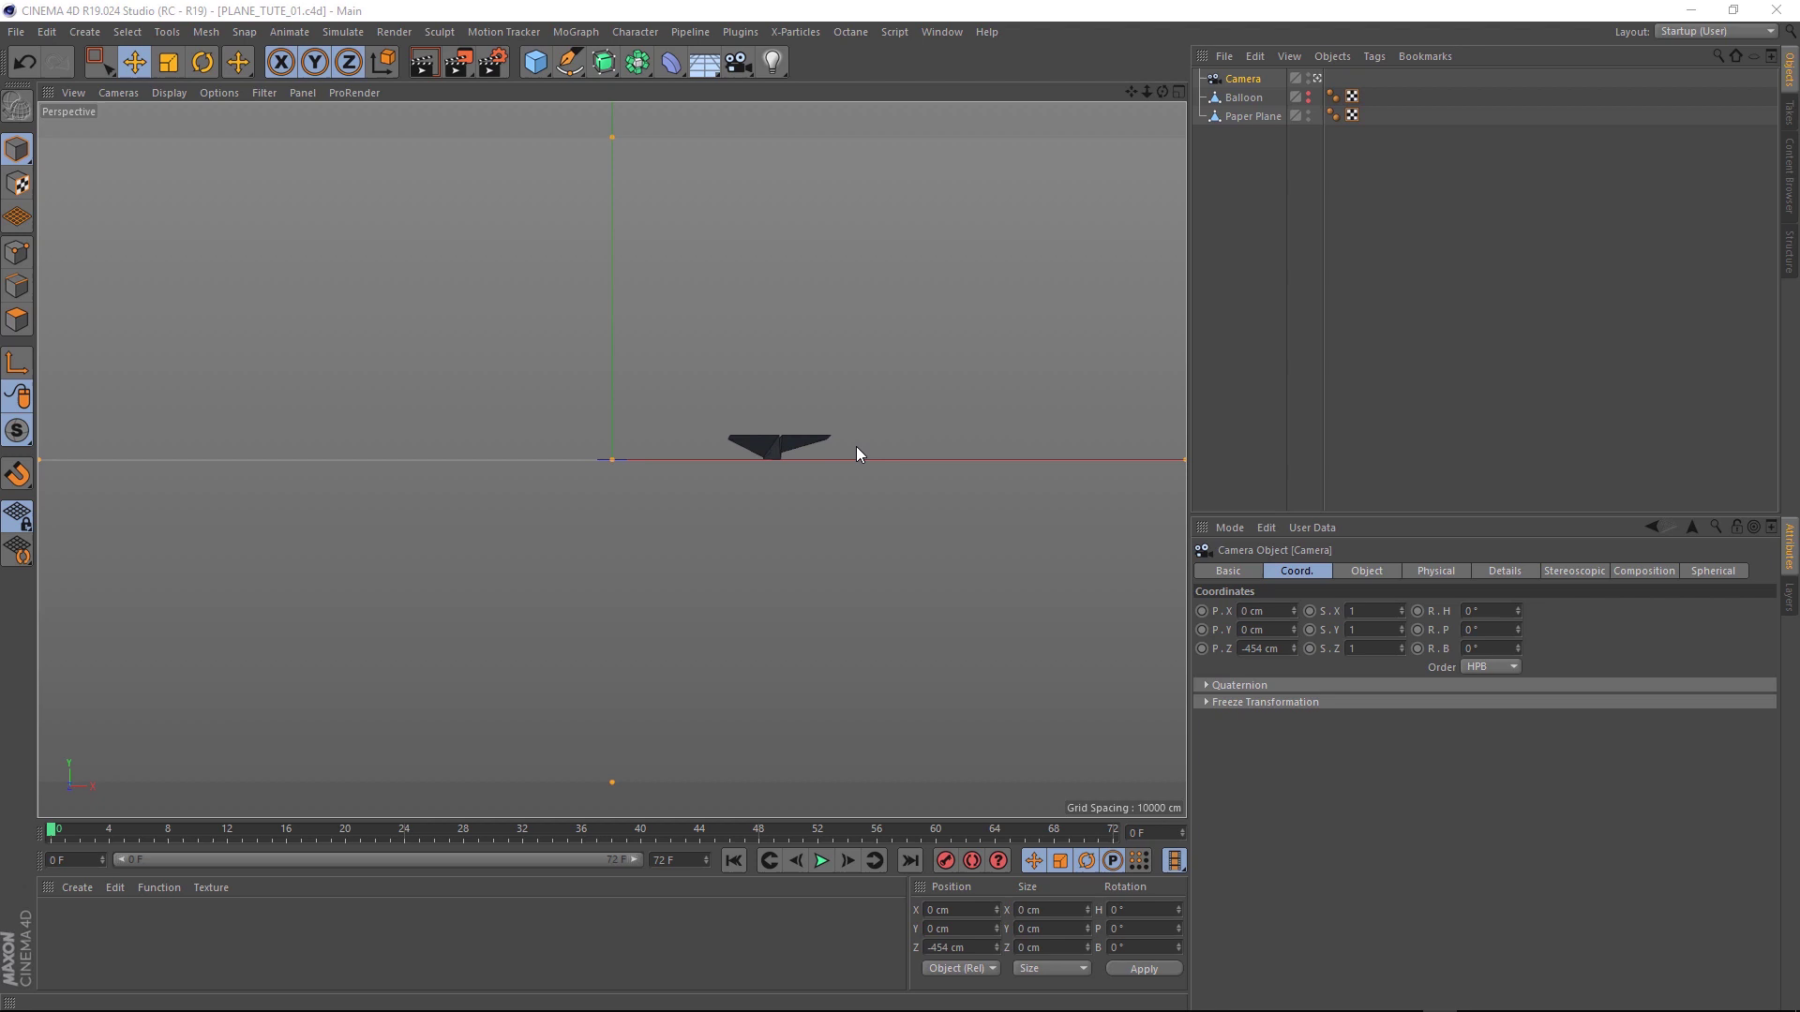
Set the end frame to 500 F and stretch the preview range to match
double_click(658, 860)
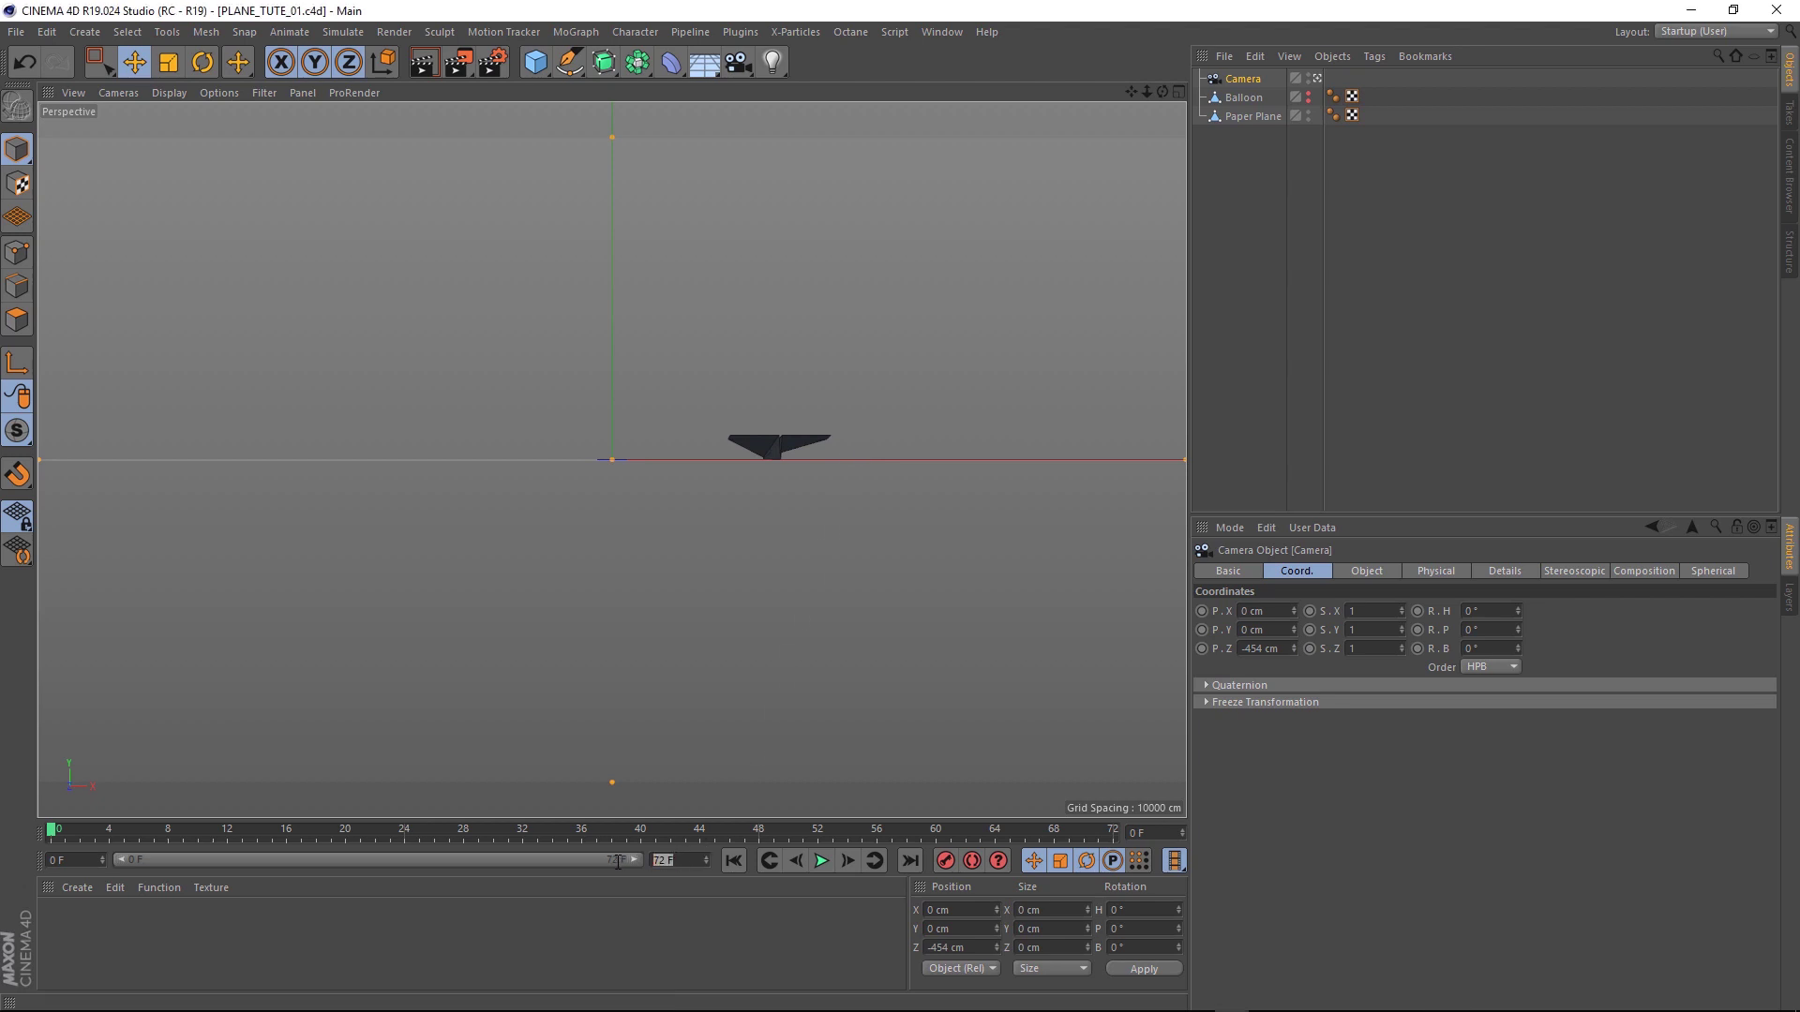
text(500)
key(Return)
drag(229, 859, 669, 862)
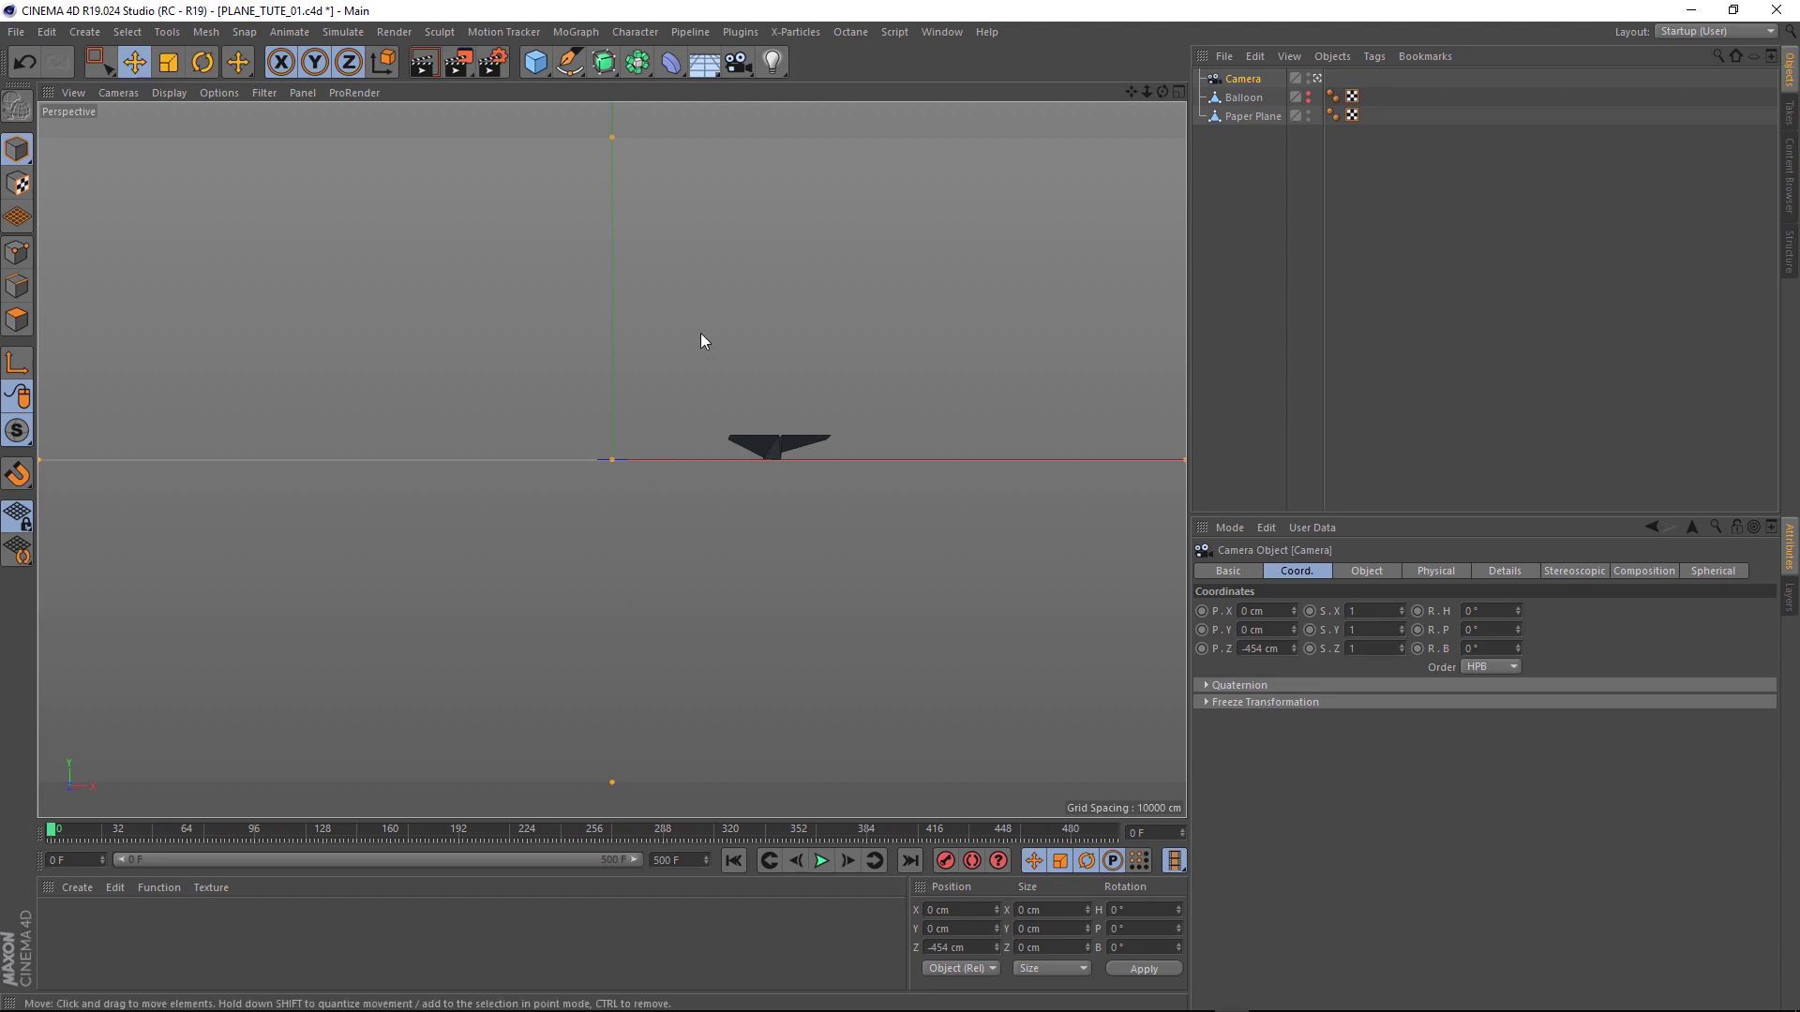
Add an X-Particles xpSystem to the scene and test playback
click(795, 32)
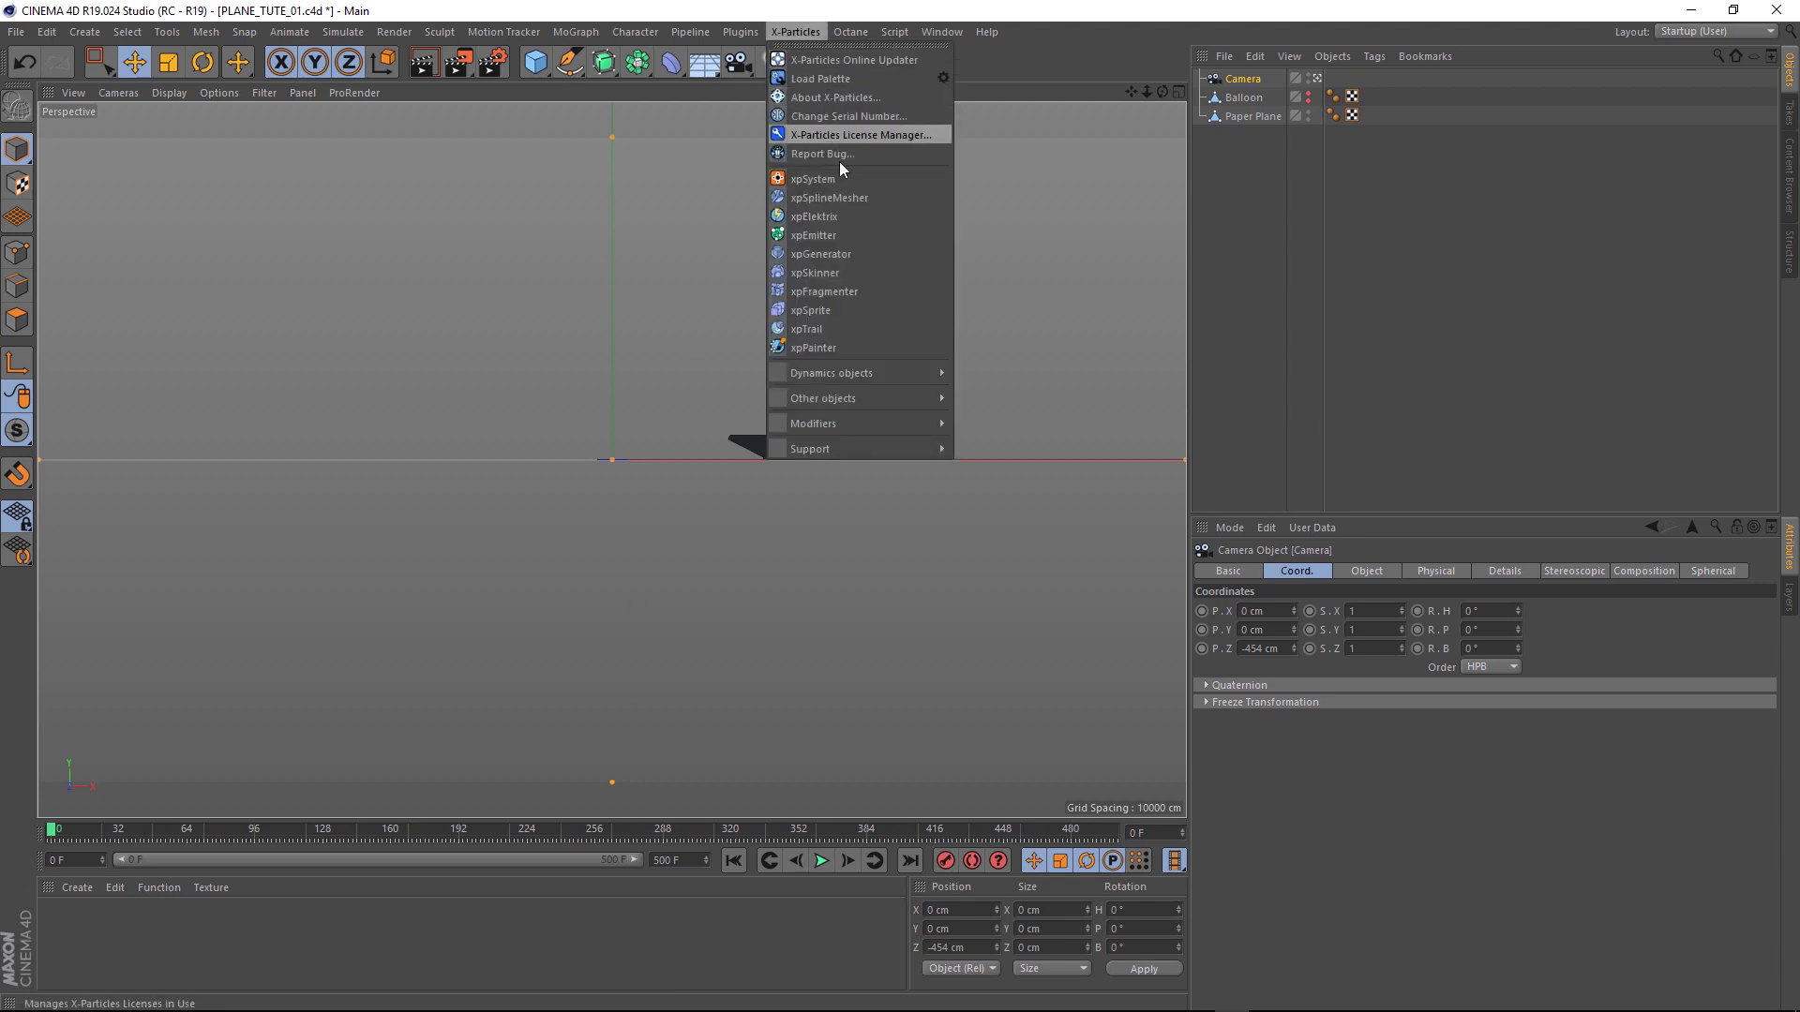
click(841, 179)
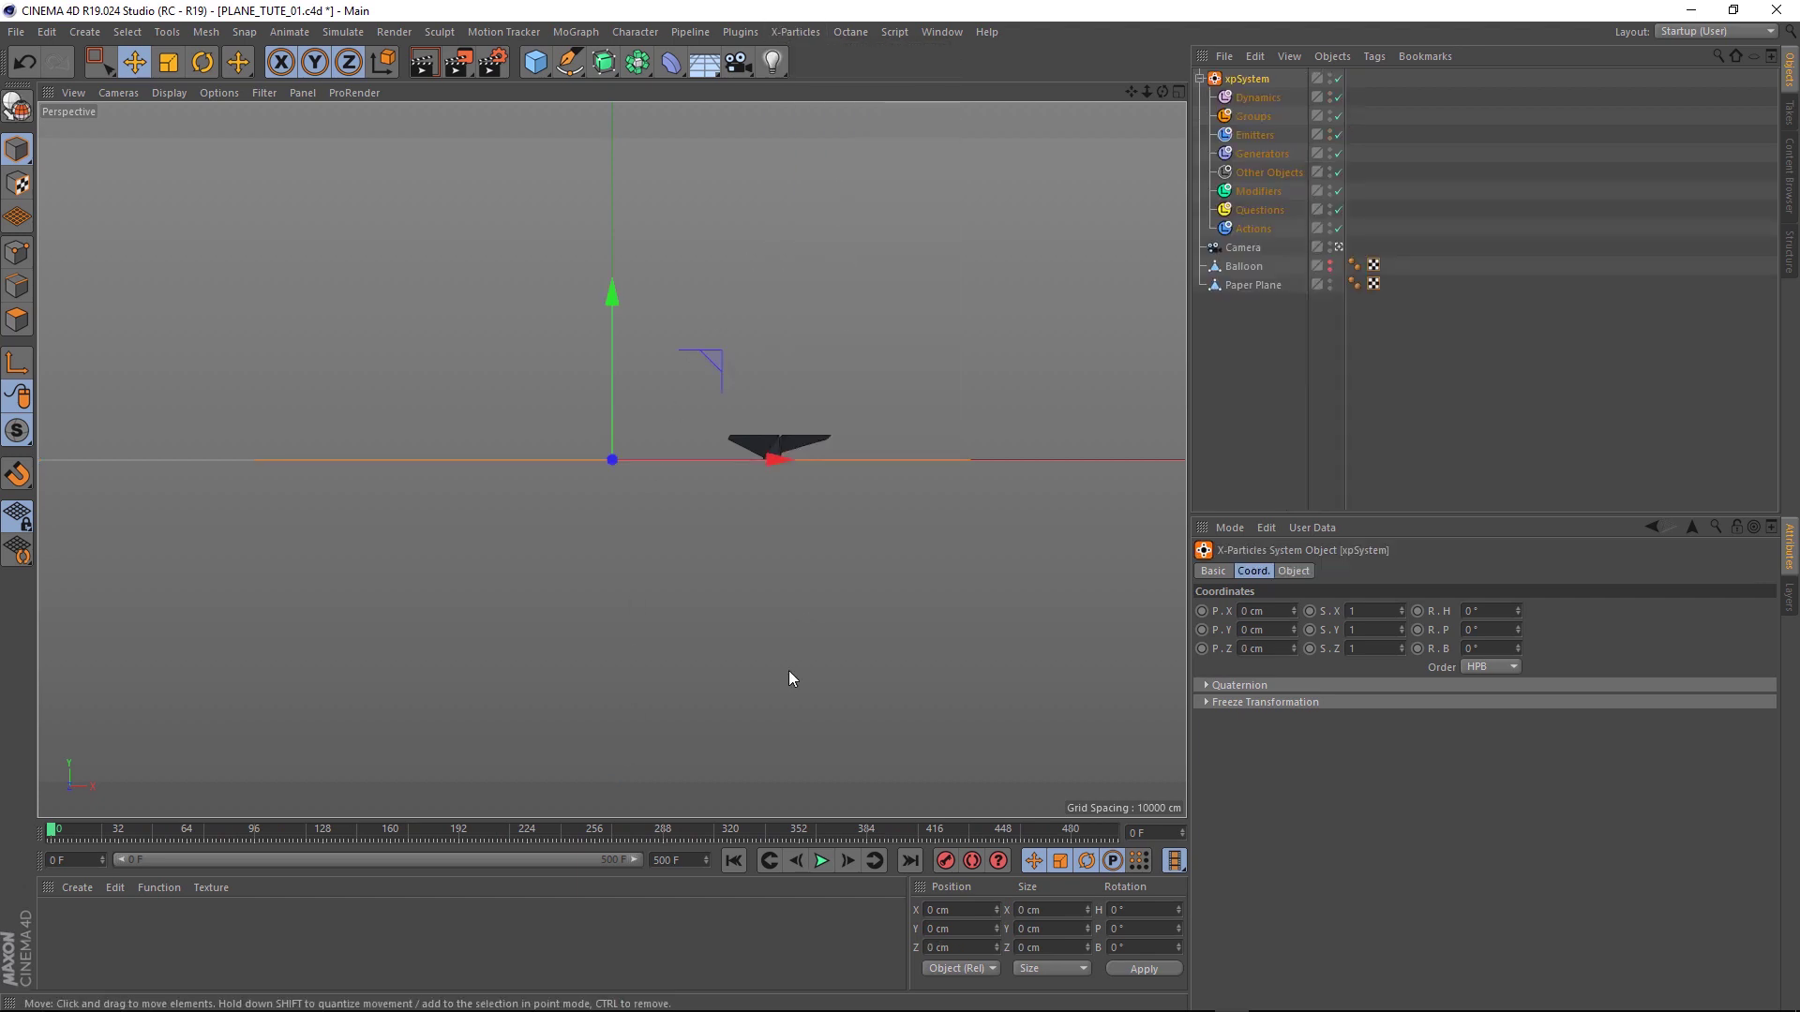
click(821, 860)
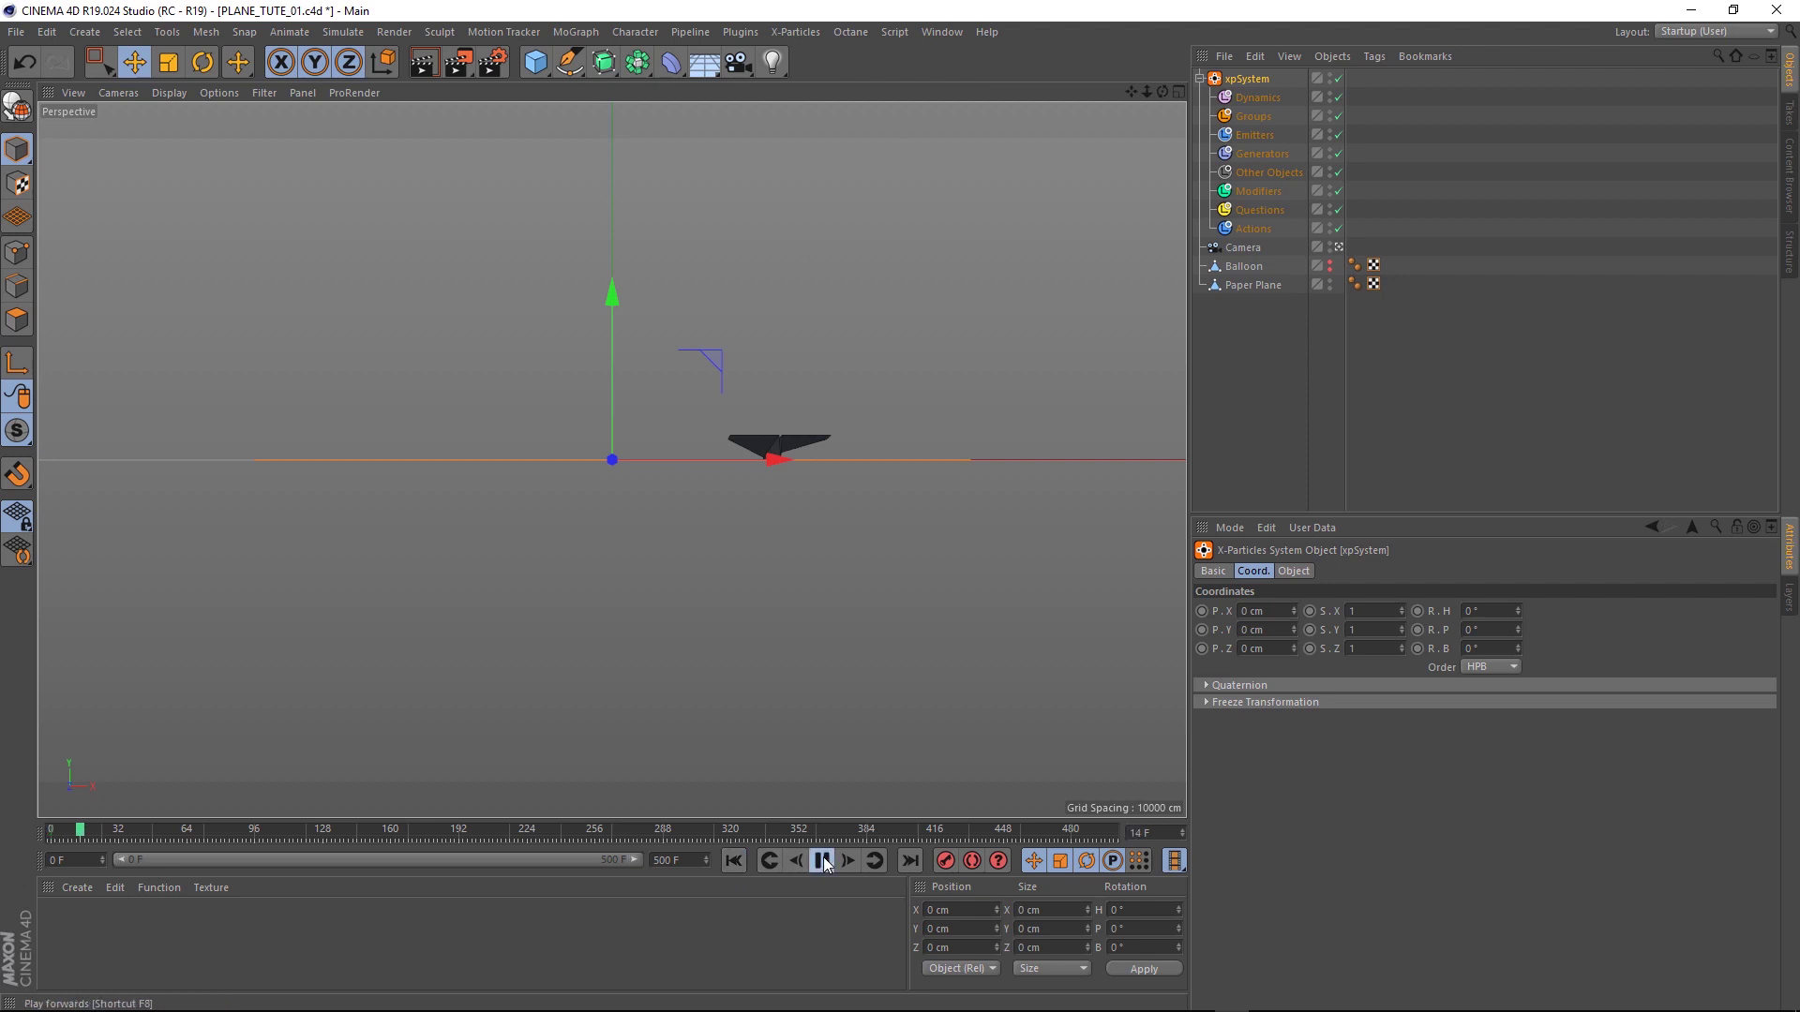
click(823, 862)
click(733, 861)
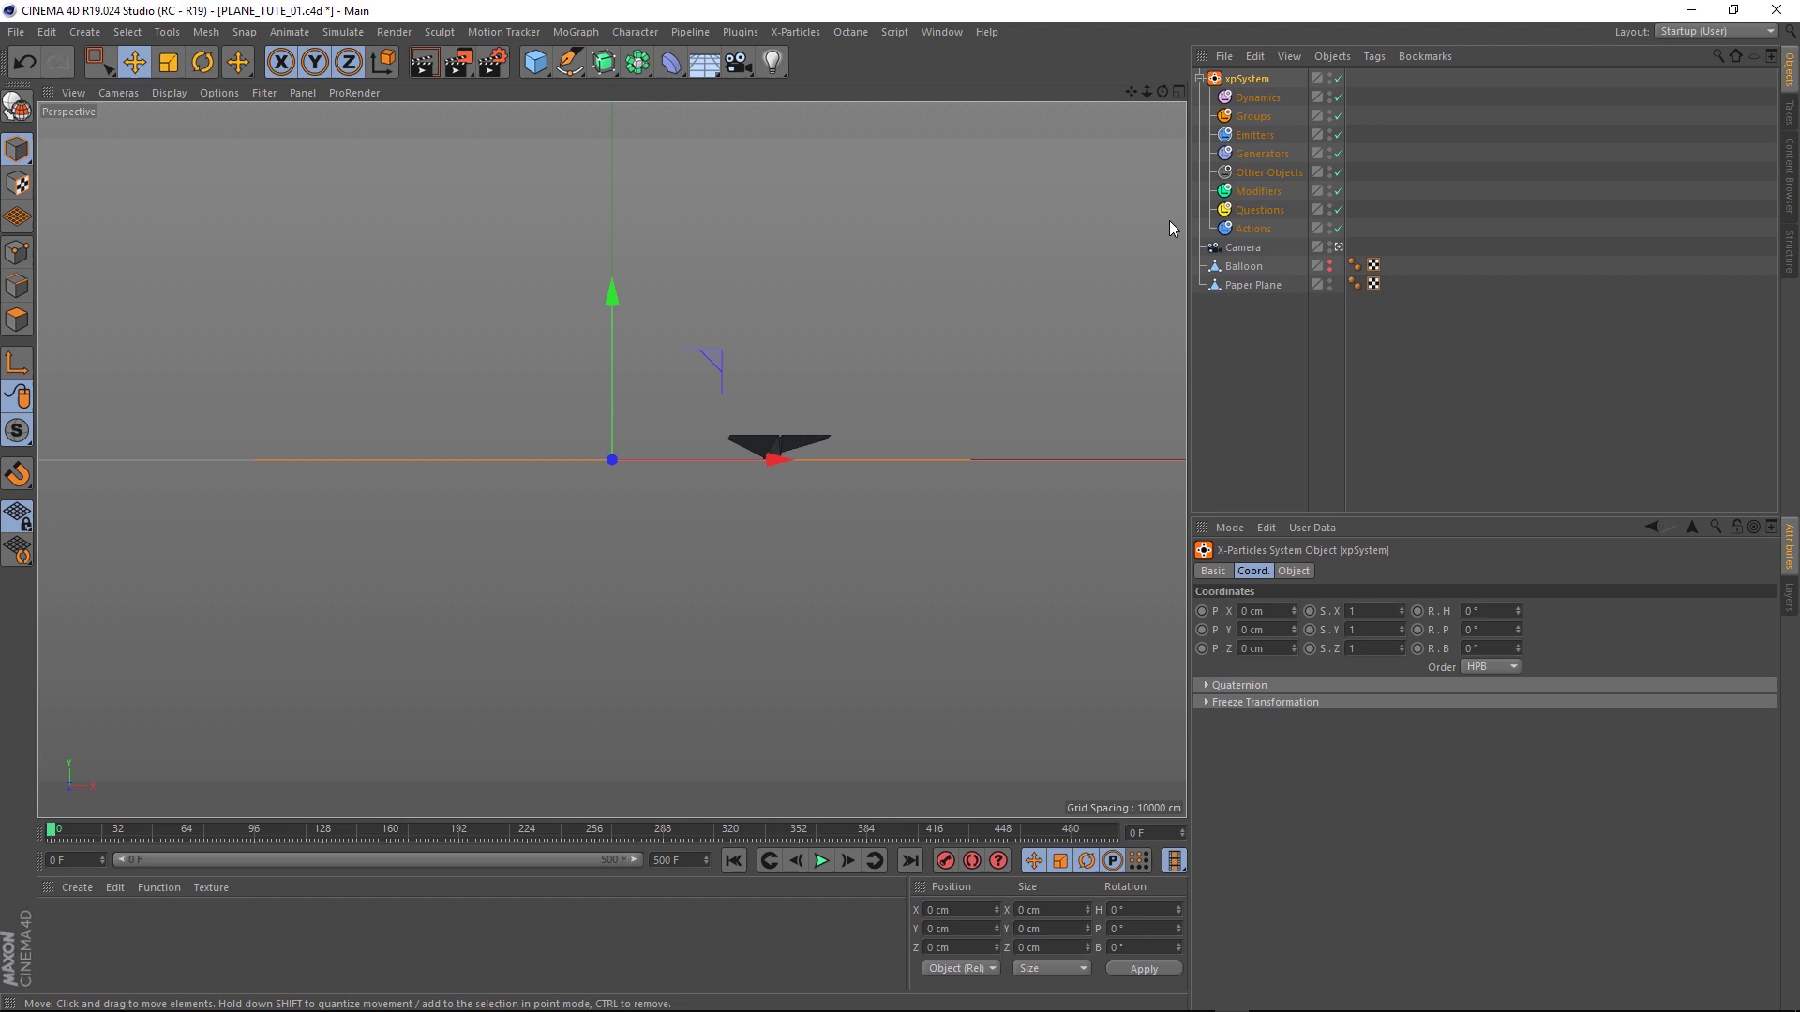
Create an emitter inside the Emitters folder and play to see particles spray
click(1251, 137)
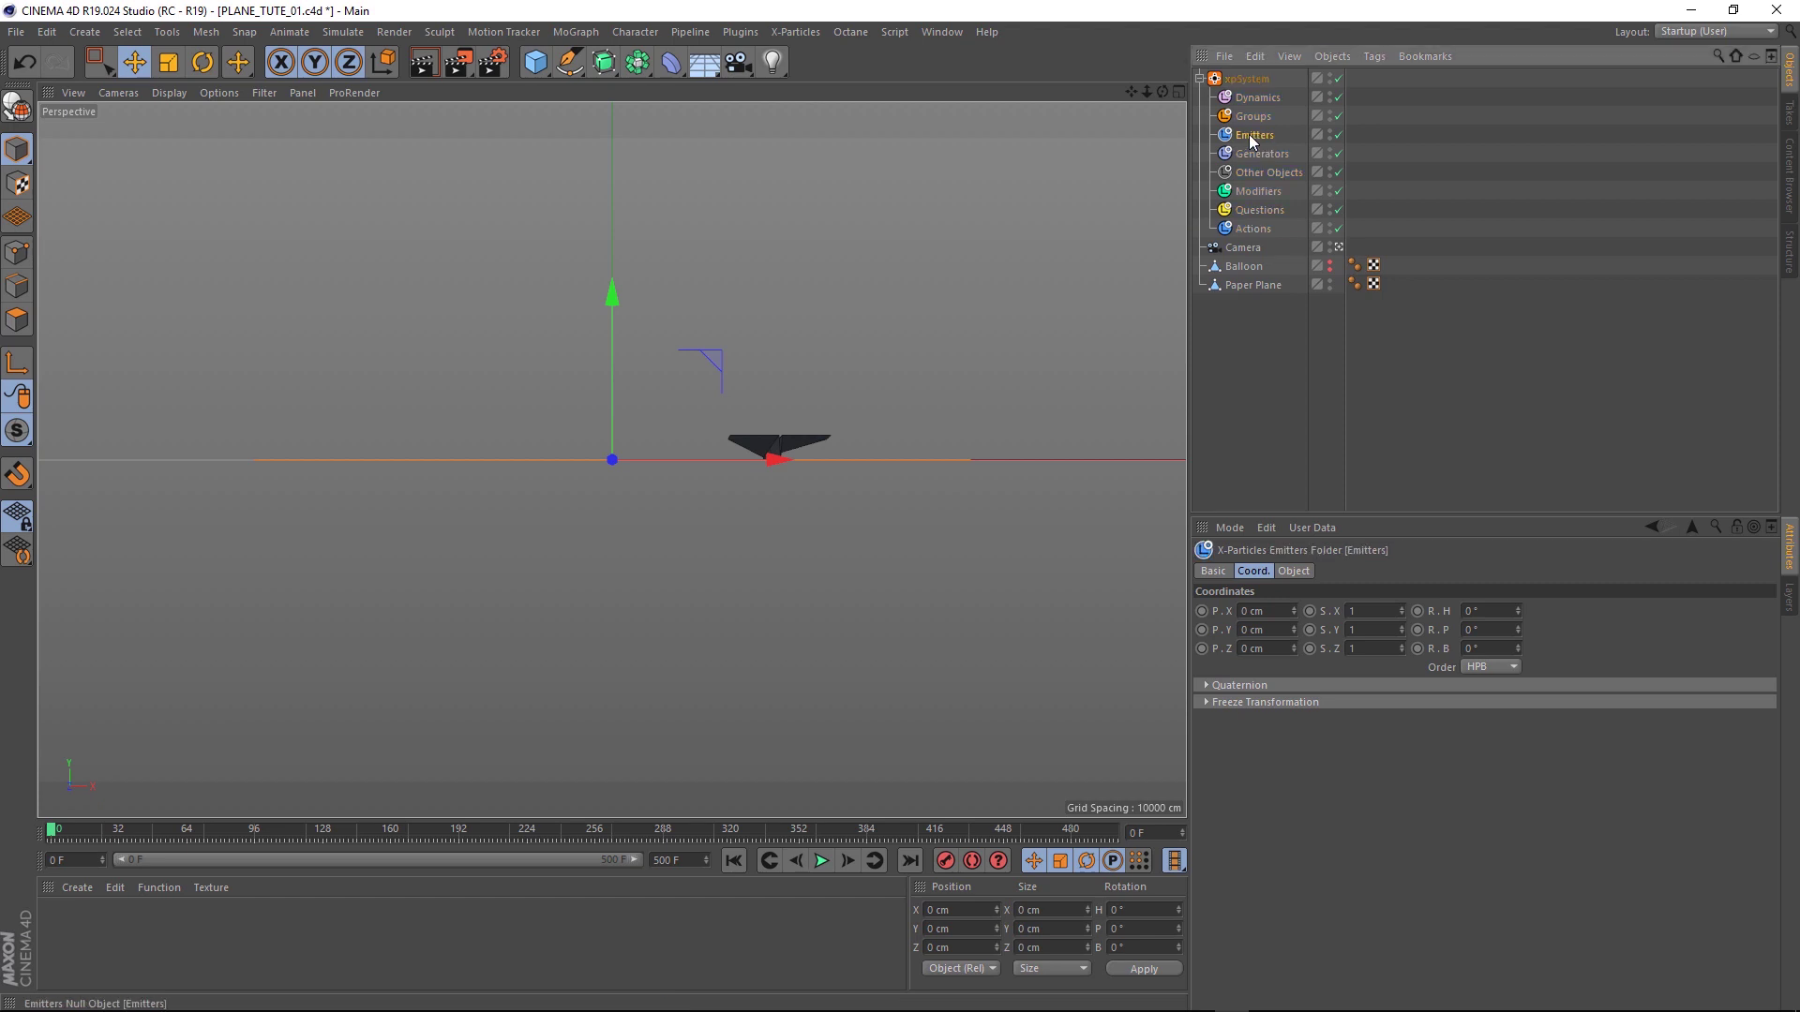
click(1293, 572)
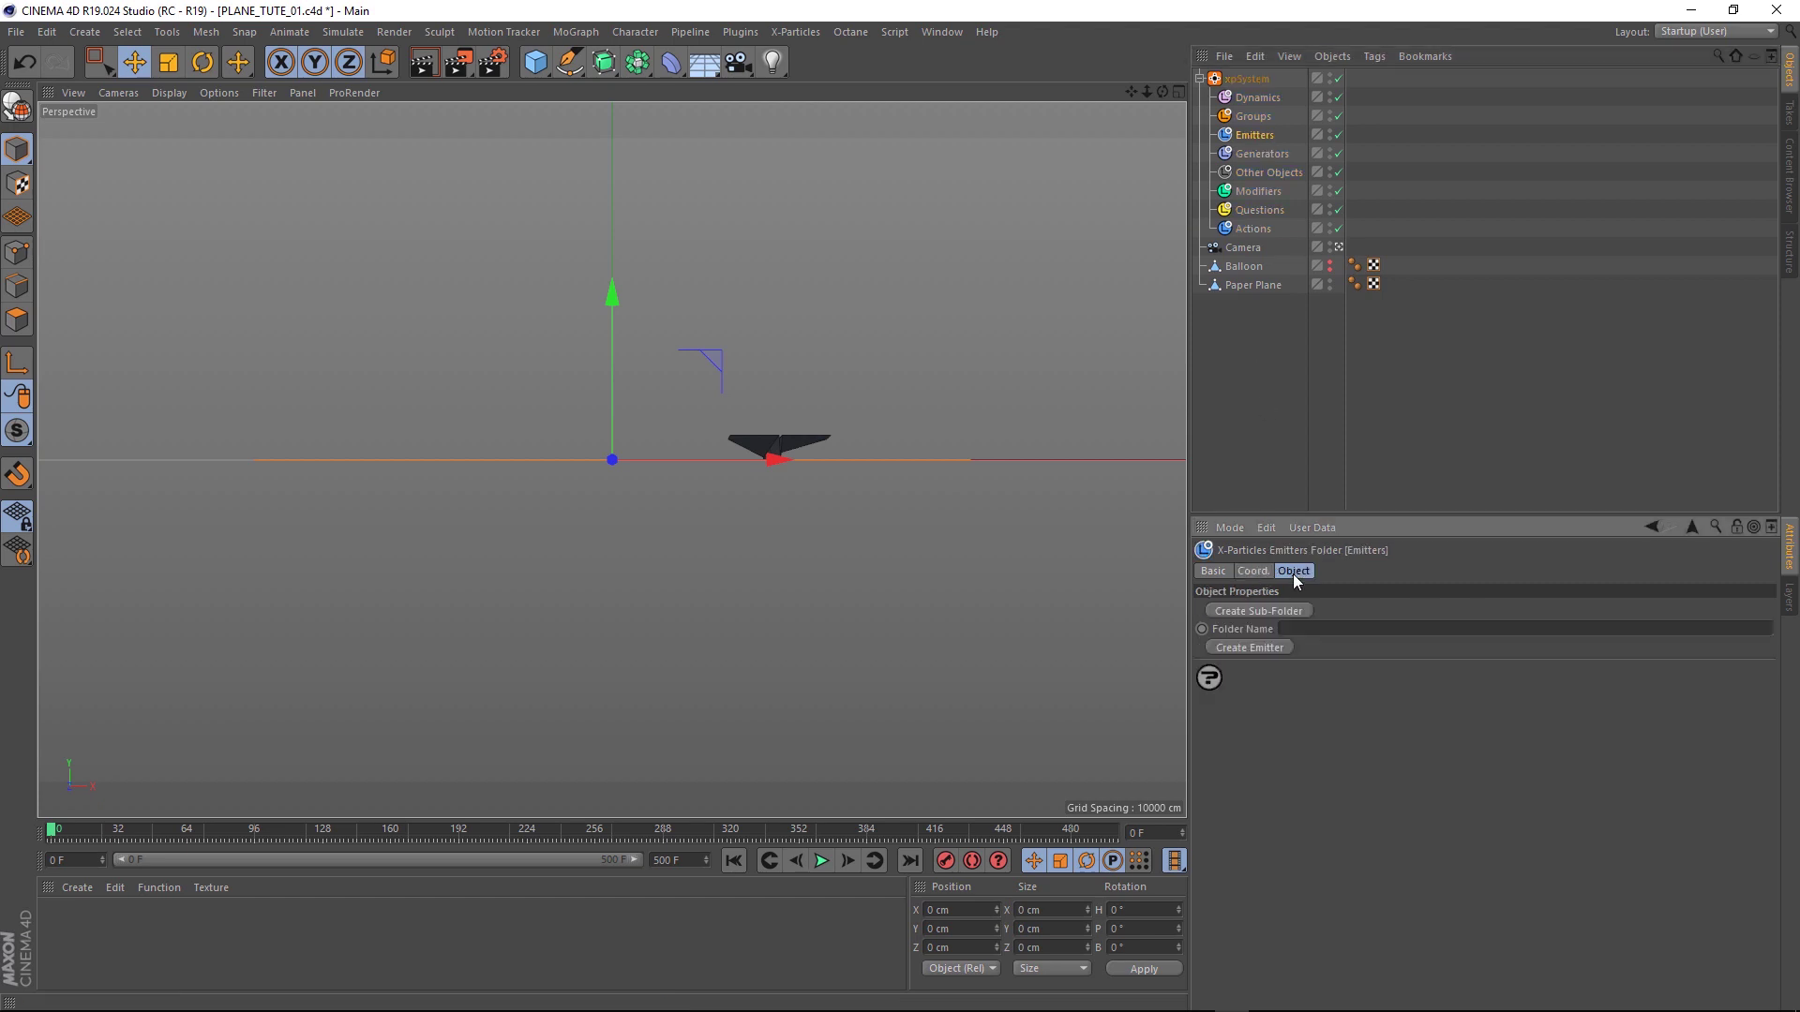
click(1245, 649)
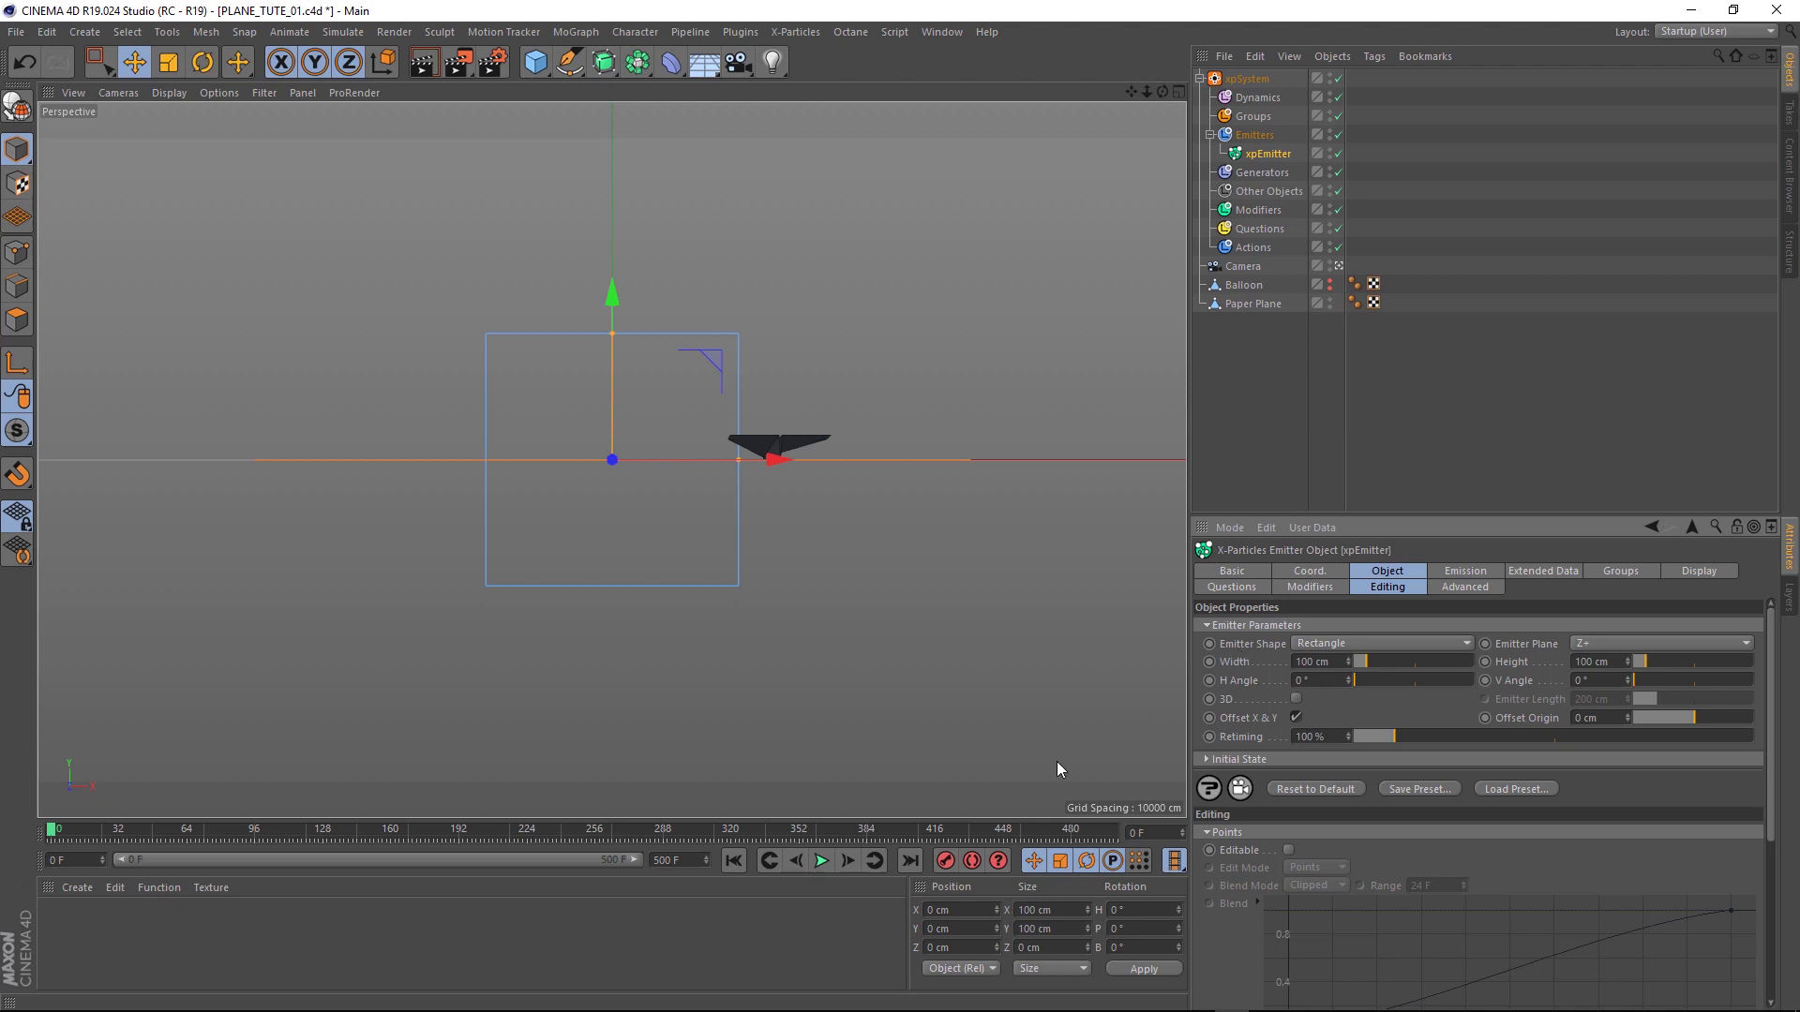
click(818, 862)
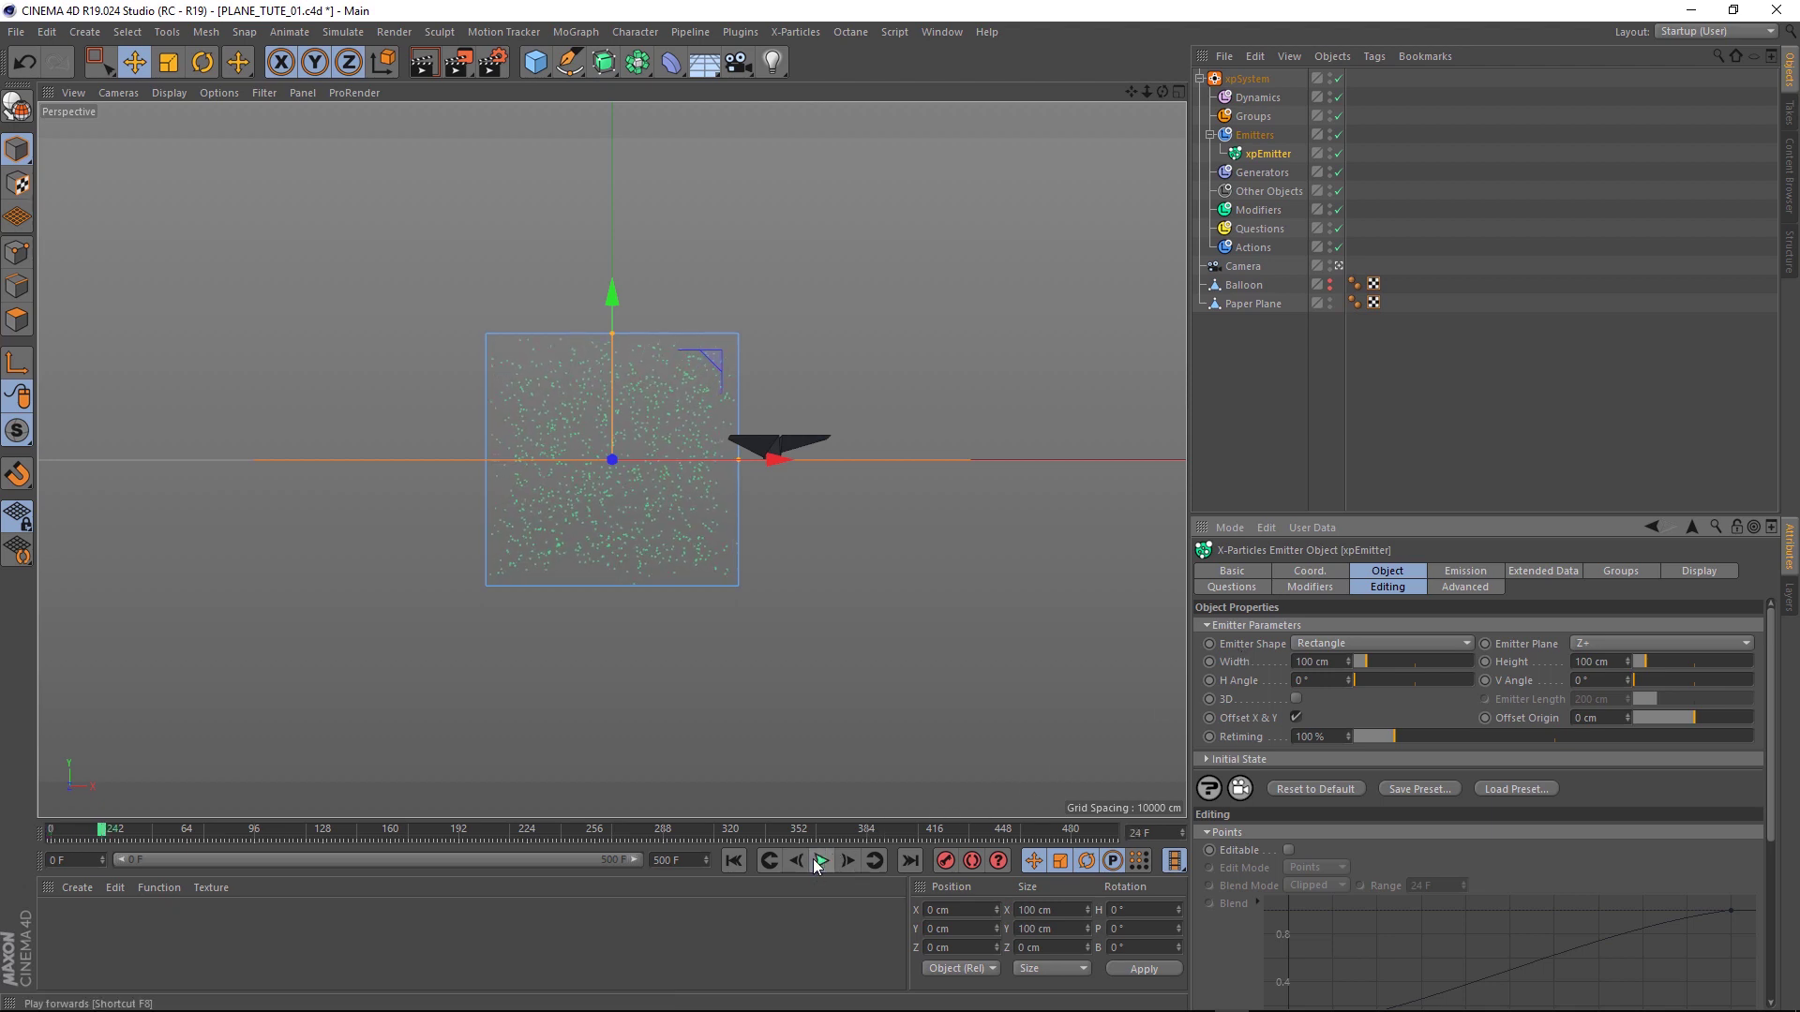
Rotate the emitter to -90° heading and move it left to X -204 cm
click(202, 63)
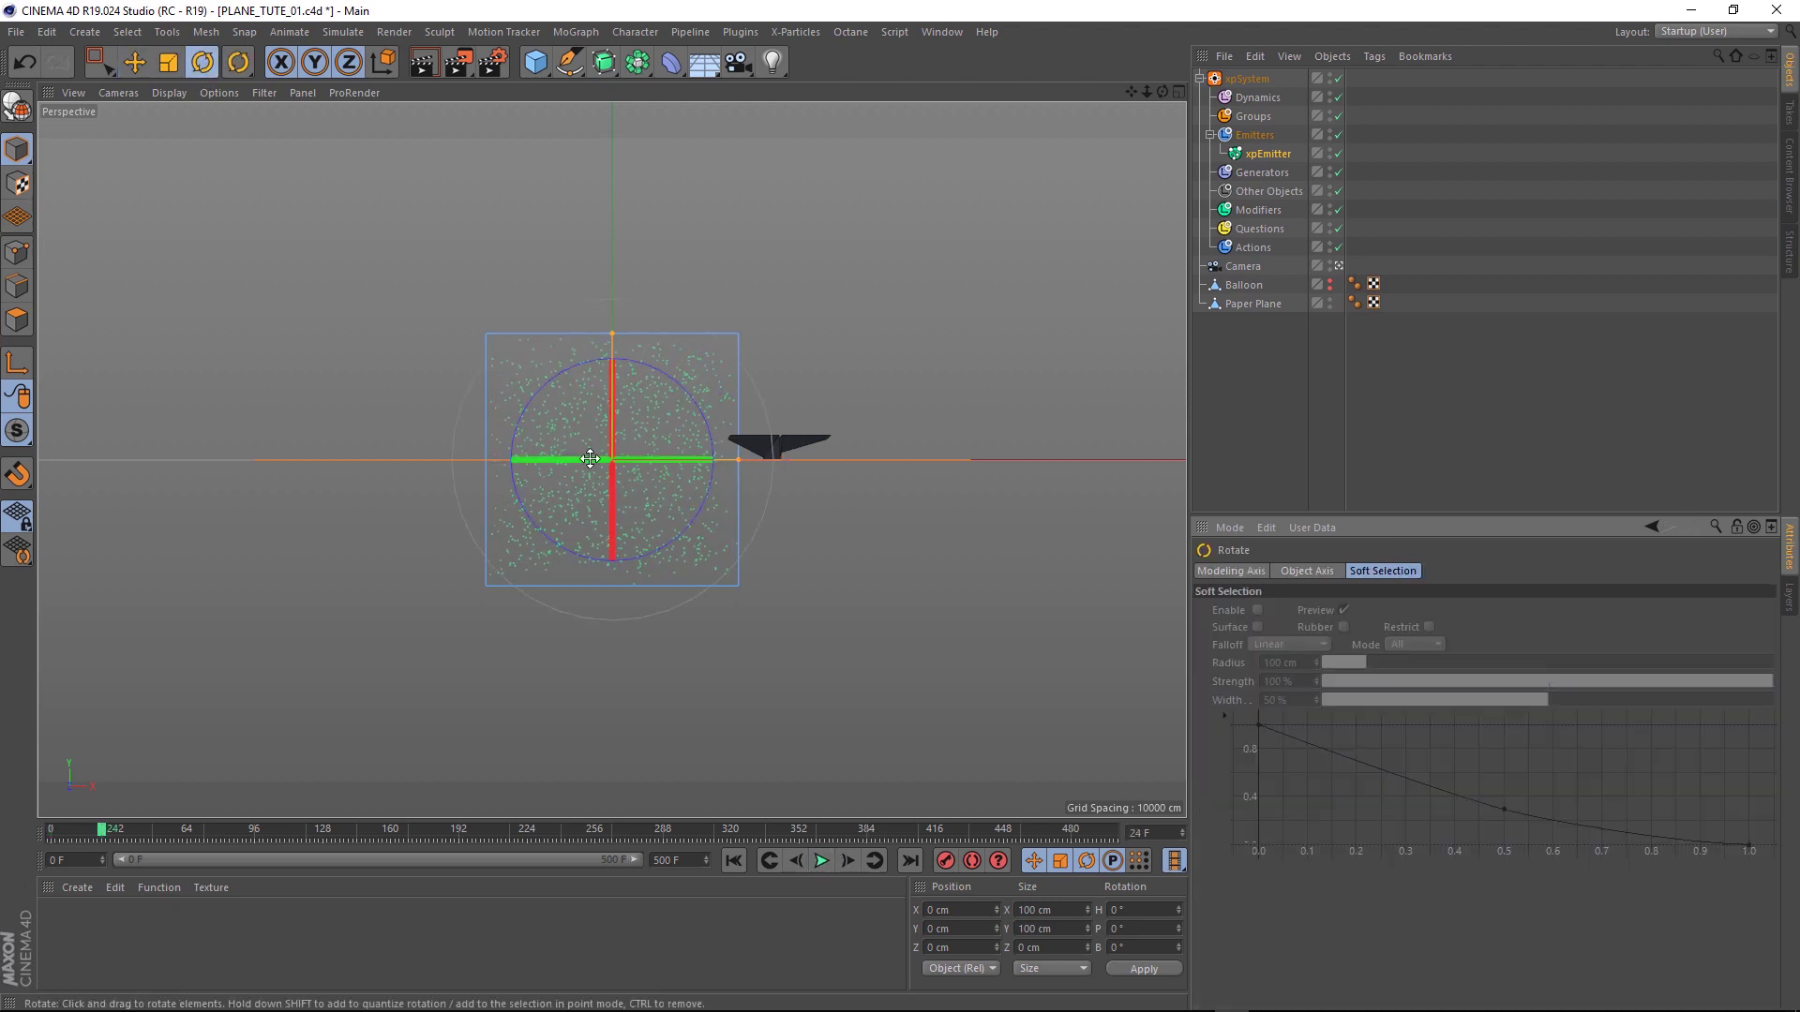
drag(590, 458, 474, 462)
key(e)
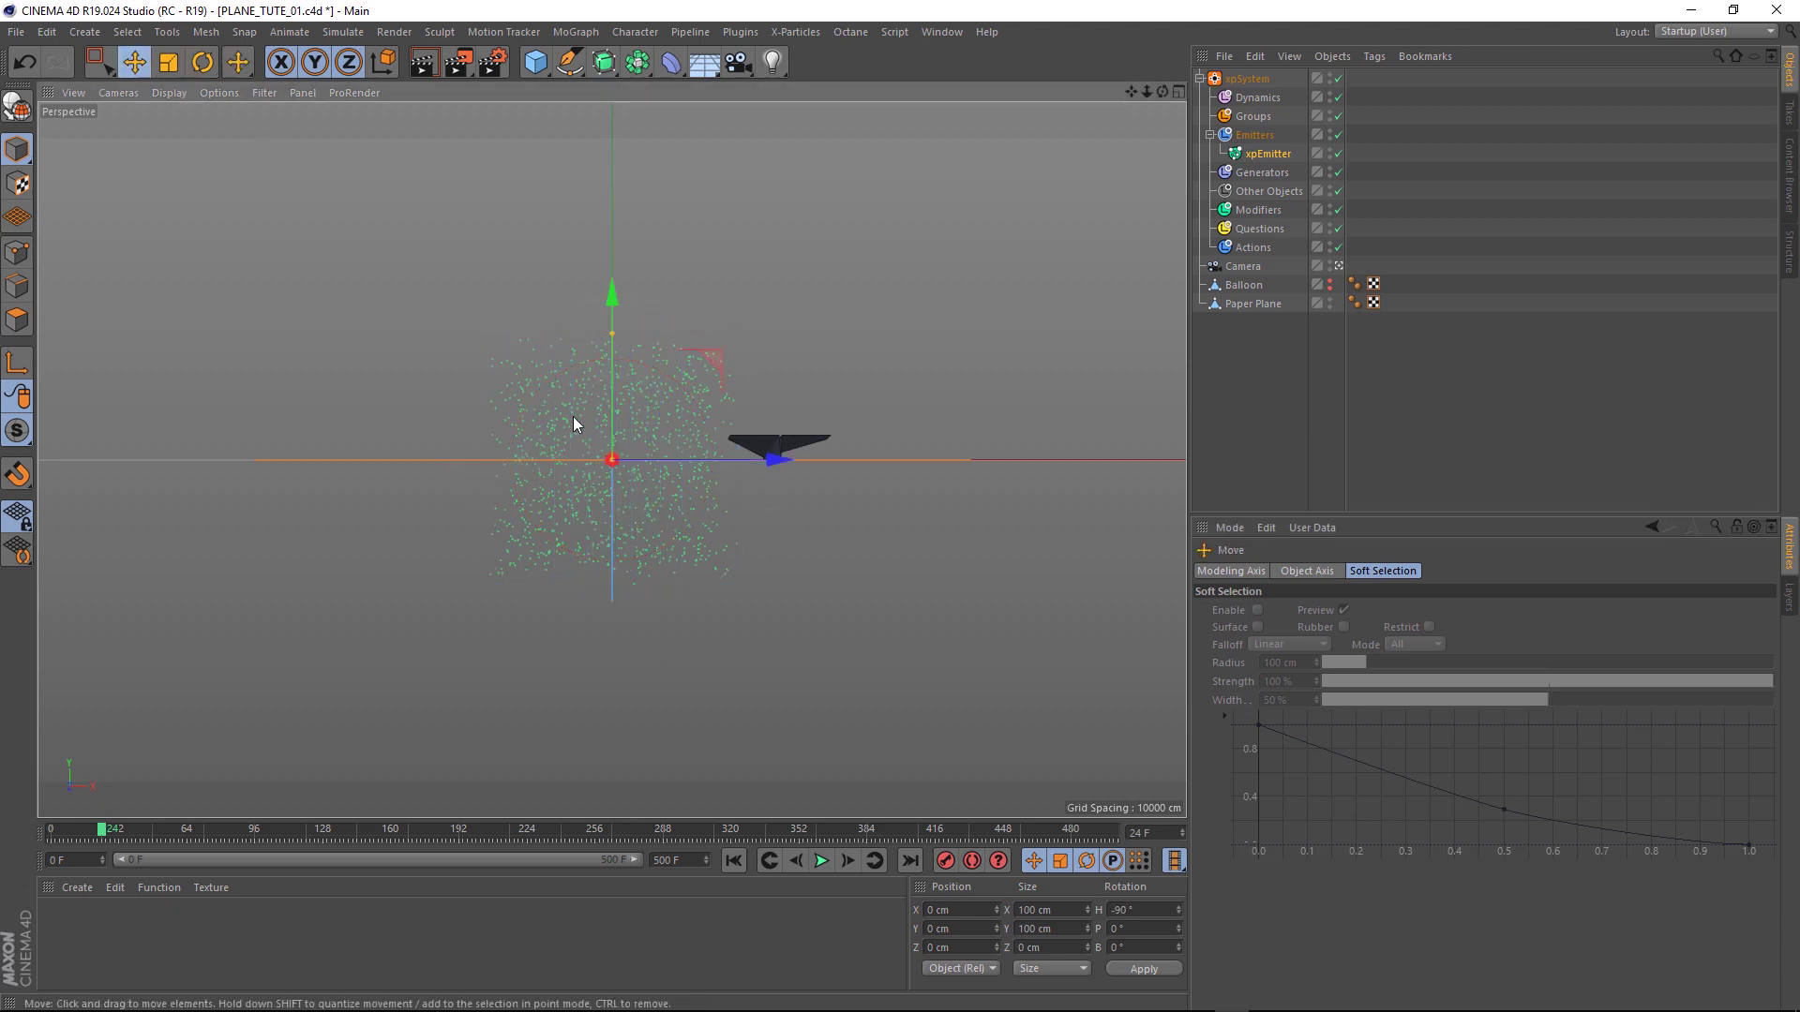
drag(756, 459, 242, 481)
Replay from frame 0 to check the particle stream, then select xpEmitter
click(733, 861)
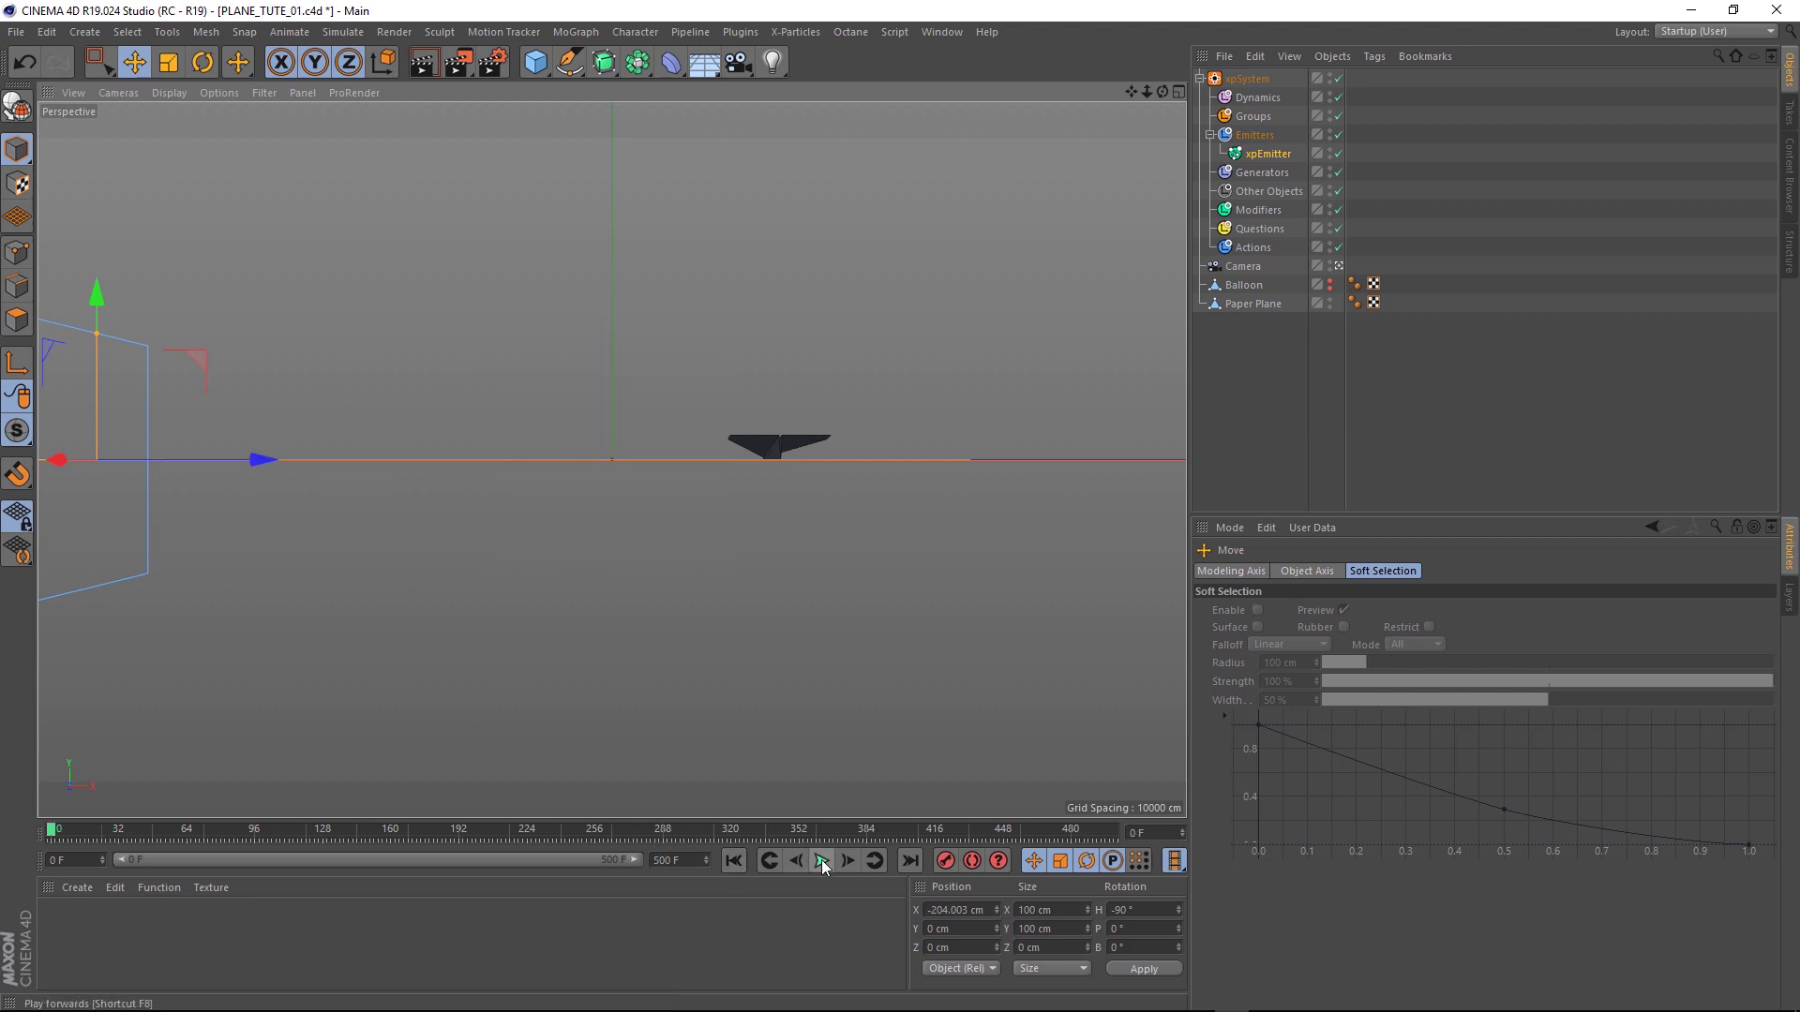
click(821, 861)
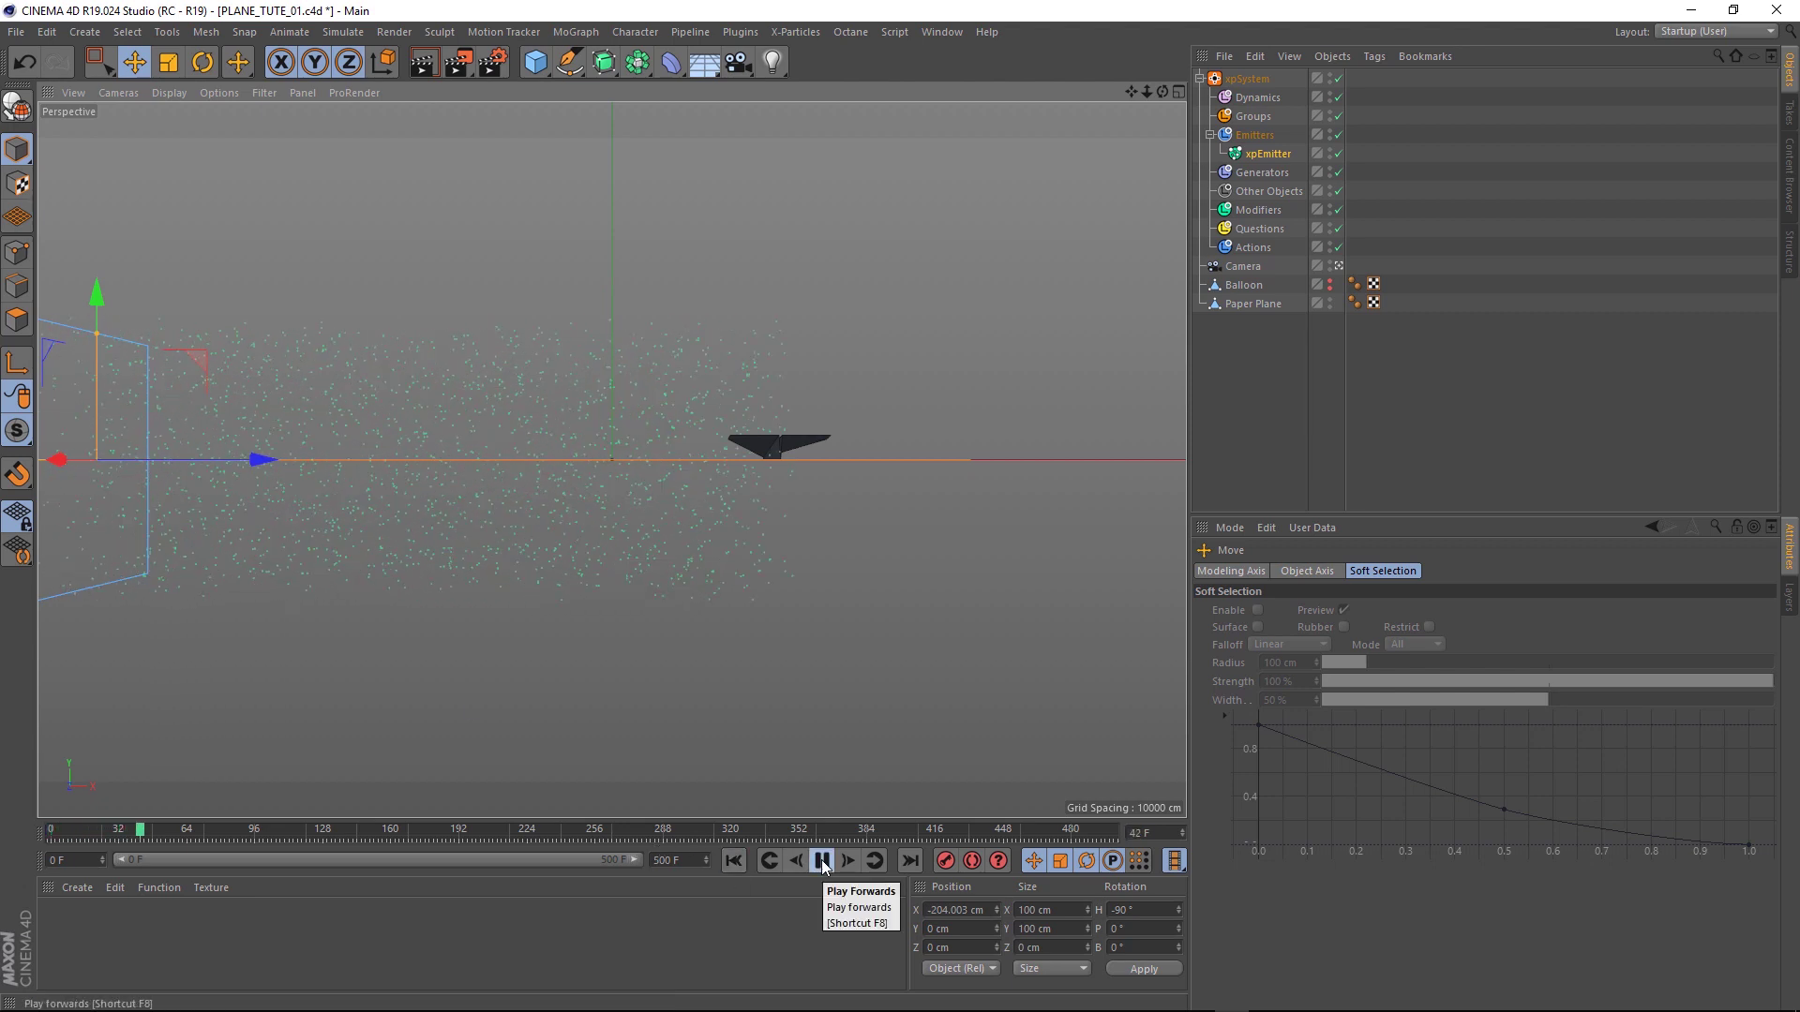
click(821, 861)
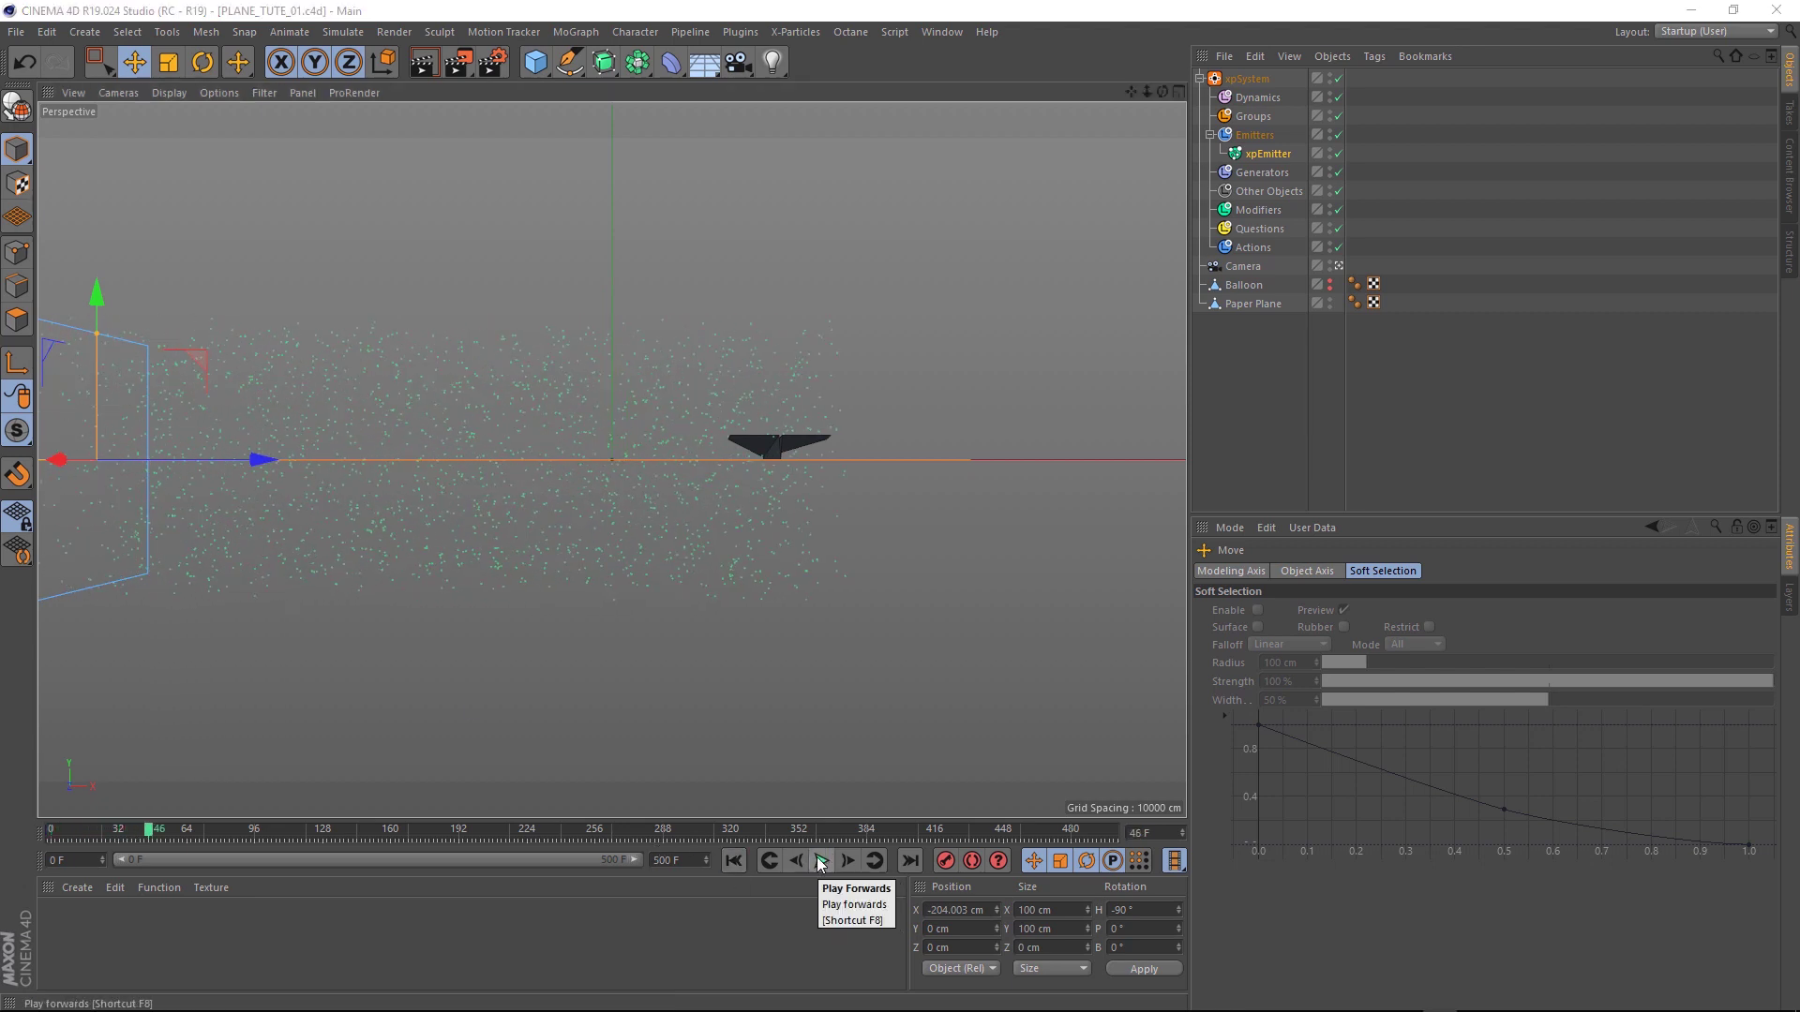
click(1269, 155)
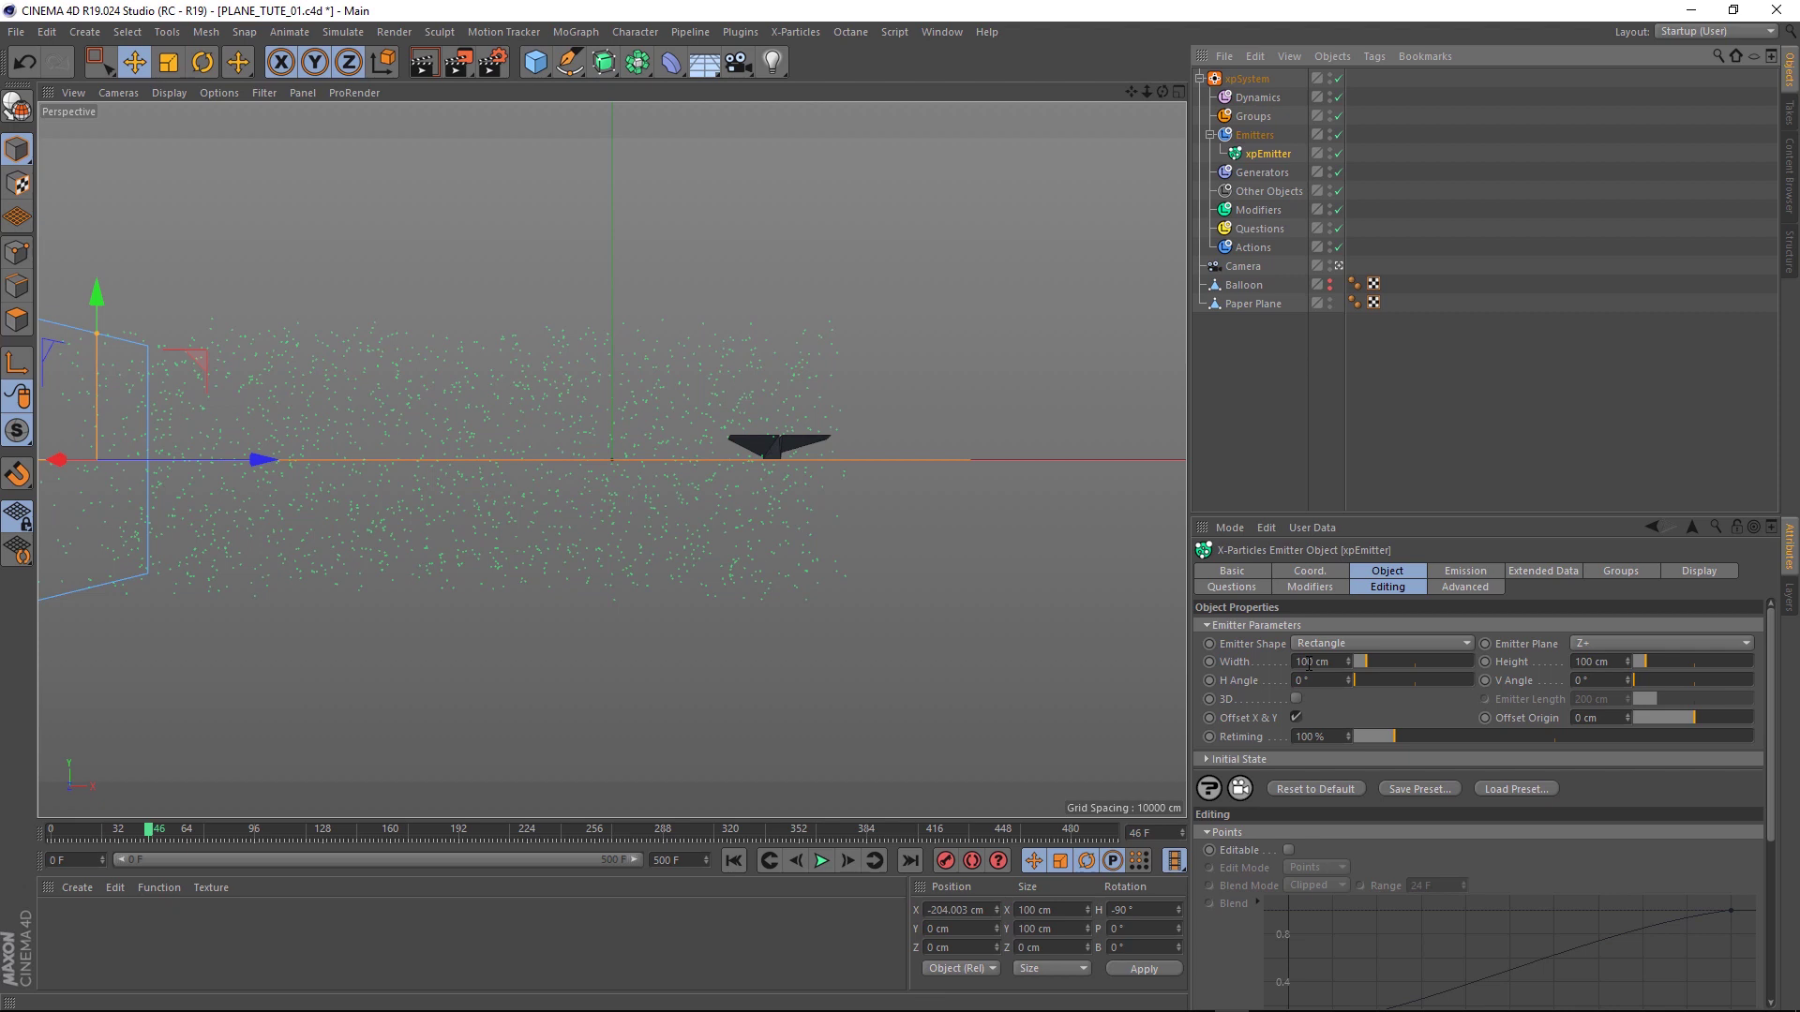
Set xpEmitter's Max. Particles to 1000 and Birthrate to 10, then replay to check
click(1467, 572)
click(1309, 644)
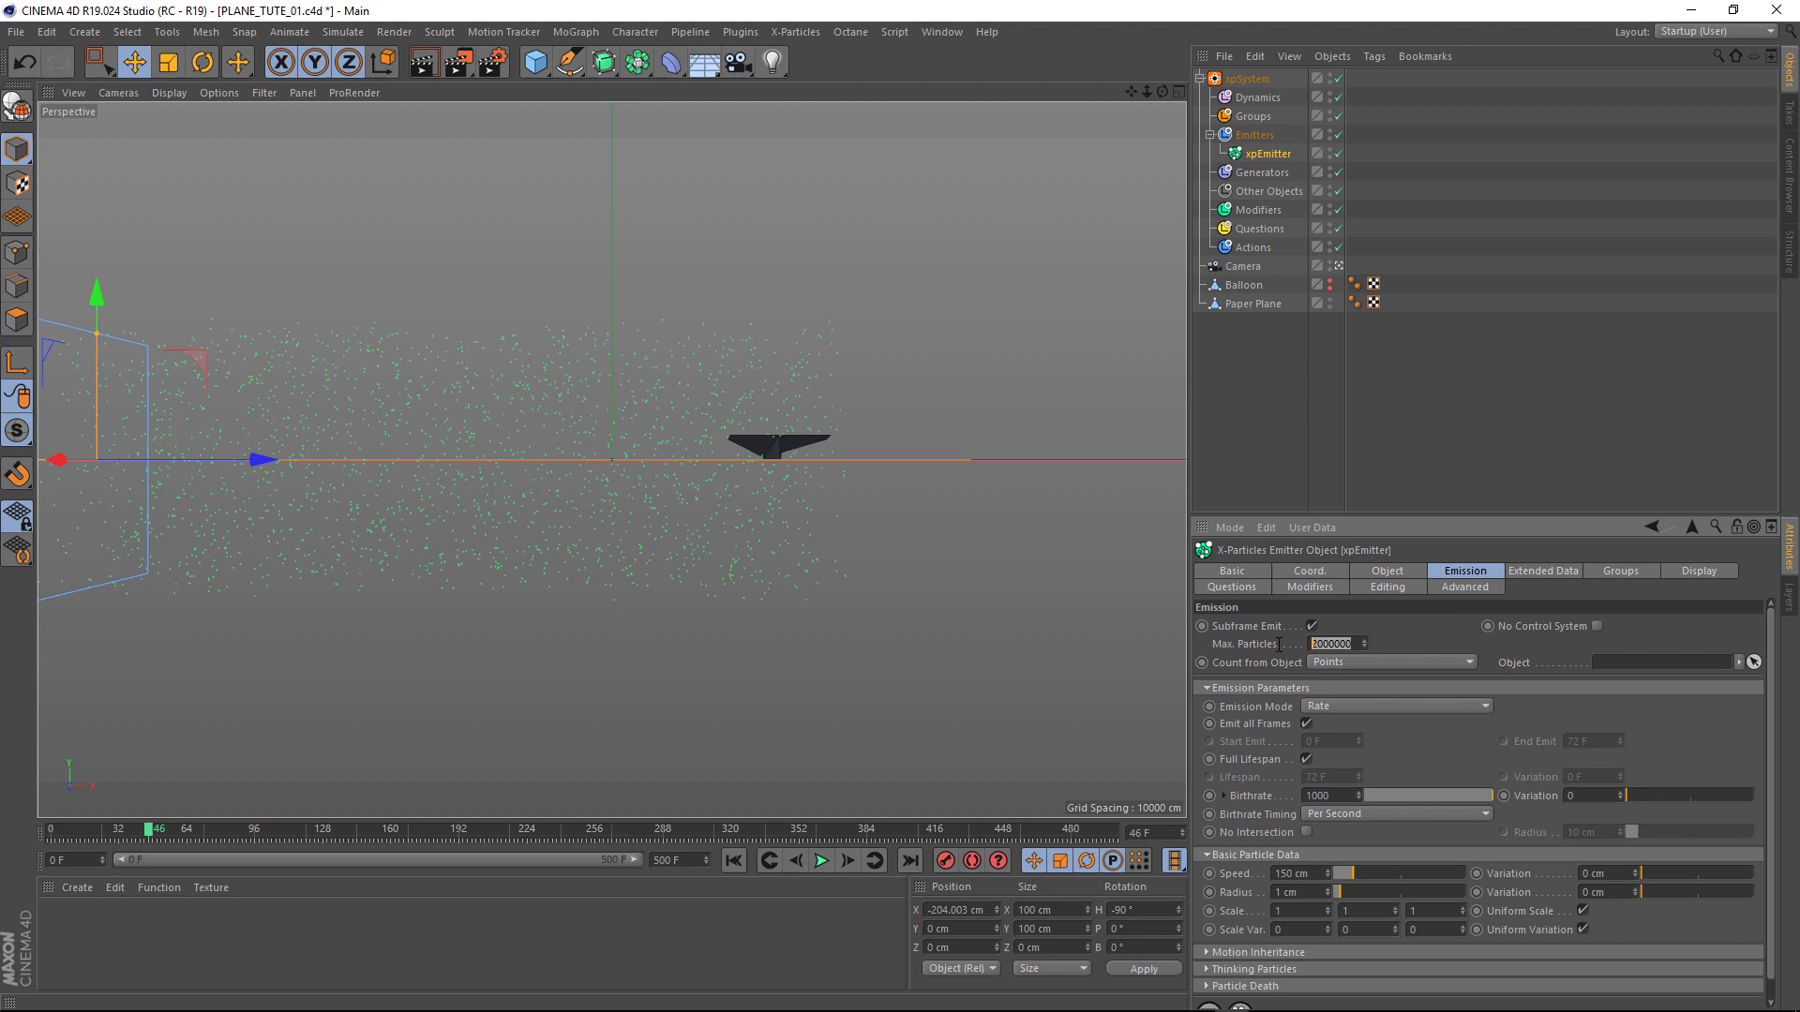
text(1)
click(824, 861)
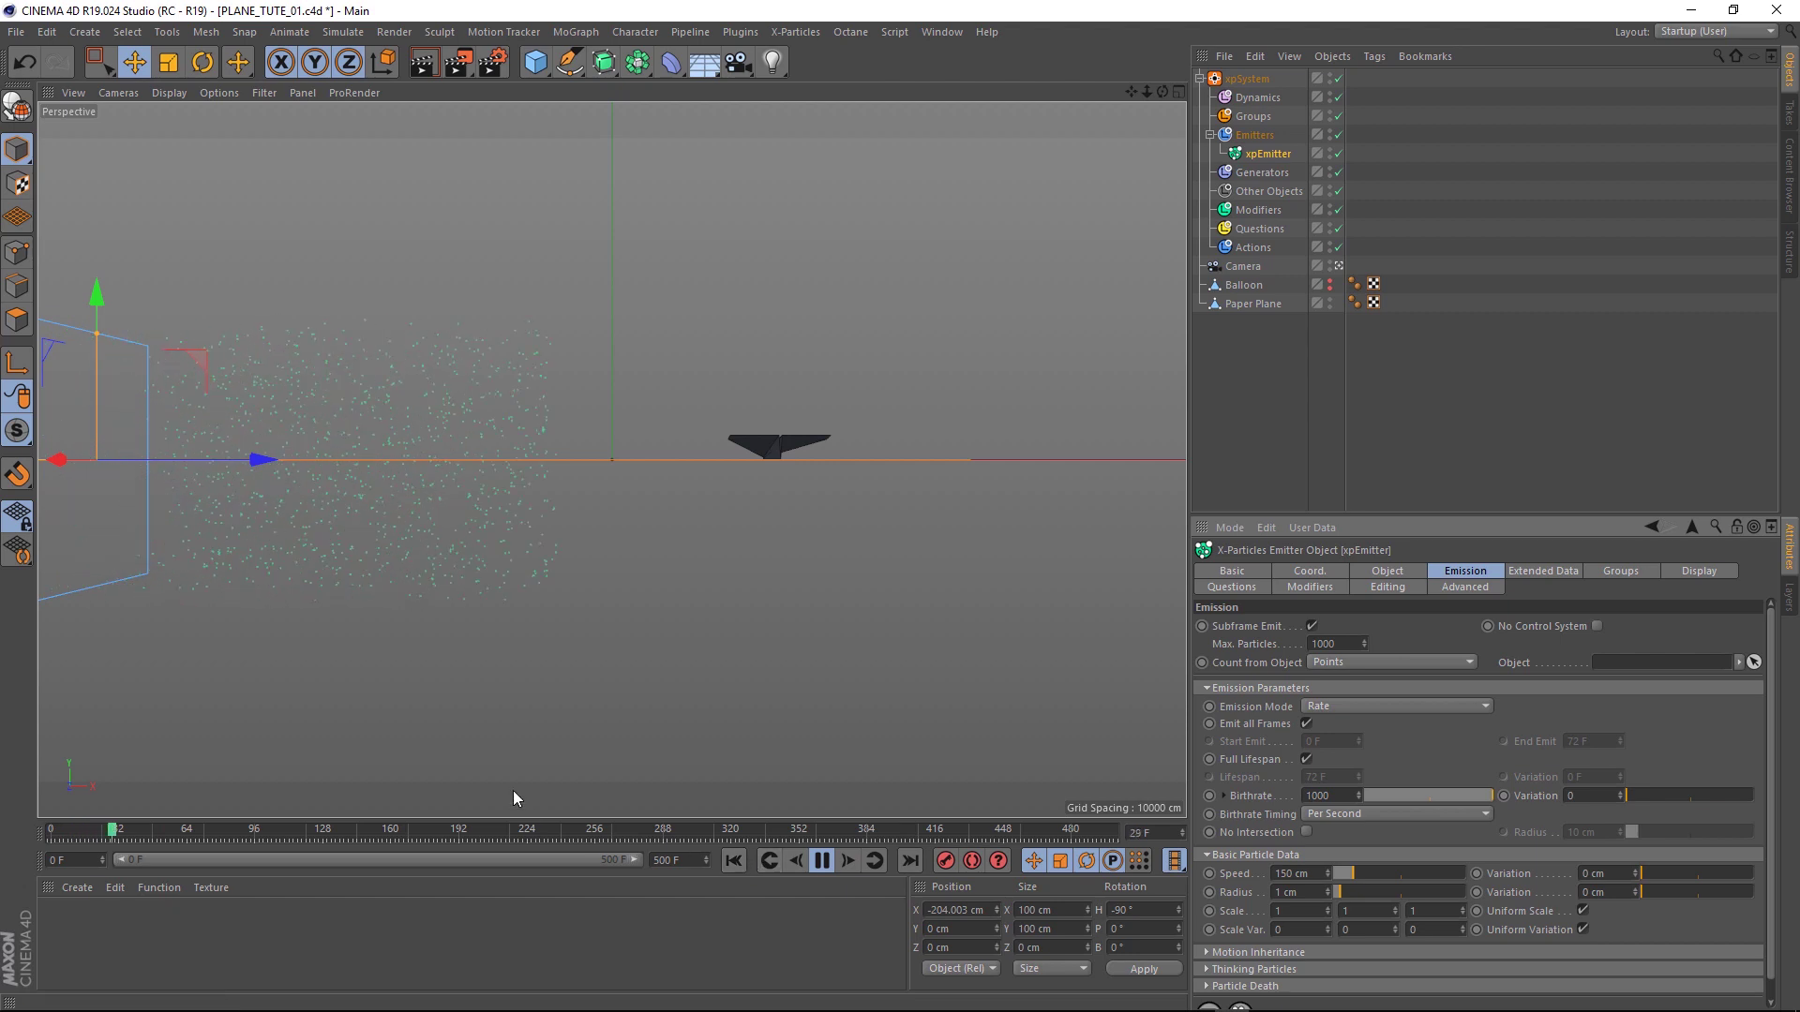
click(821, 860)
click(729, 860)
click(822, 861)
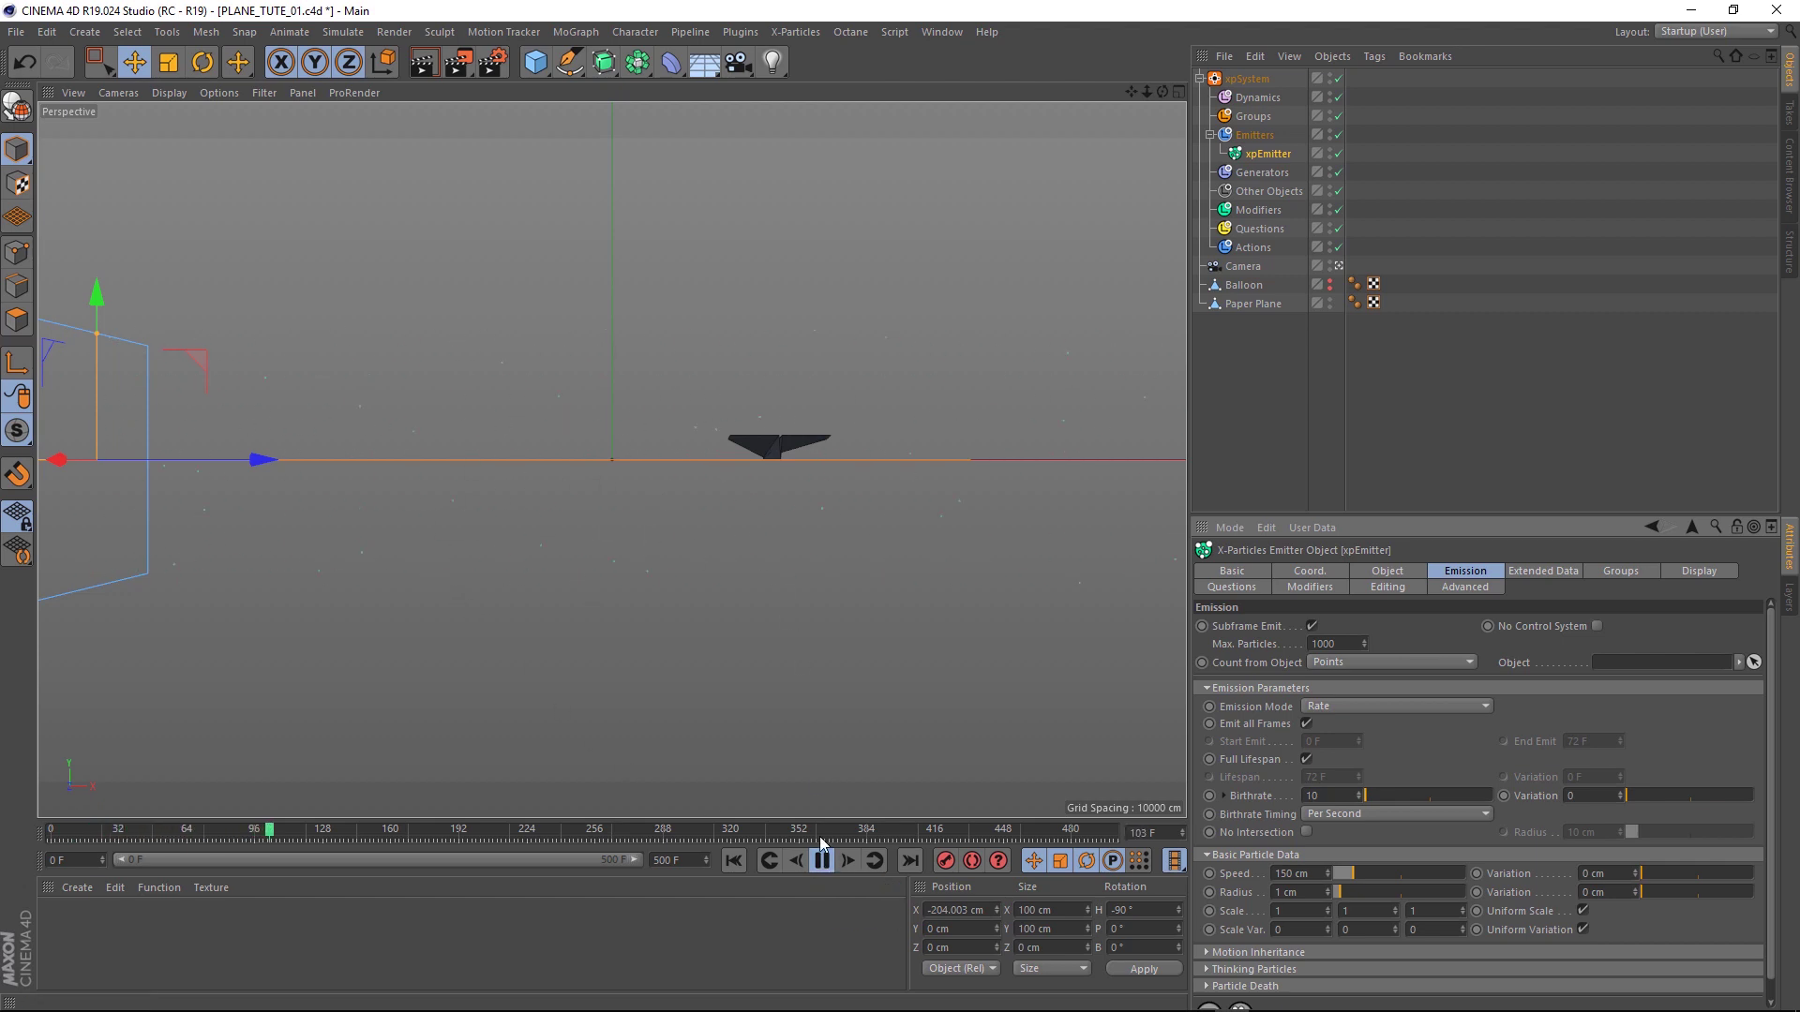
click(822, 866)
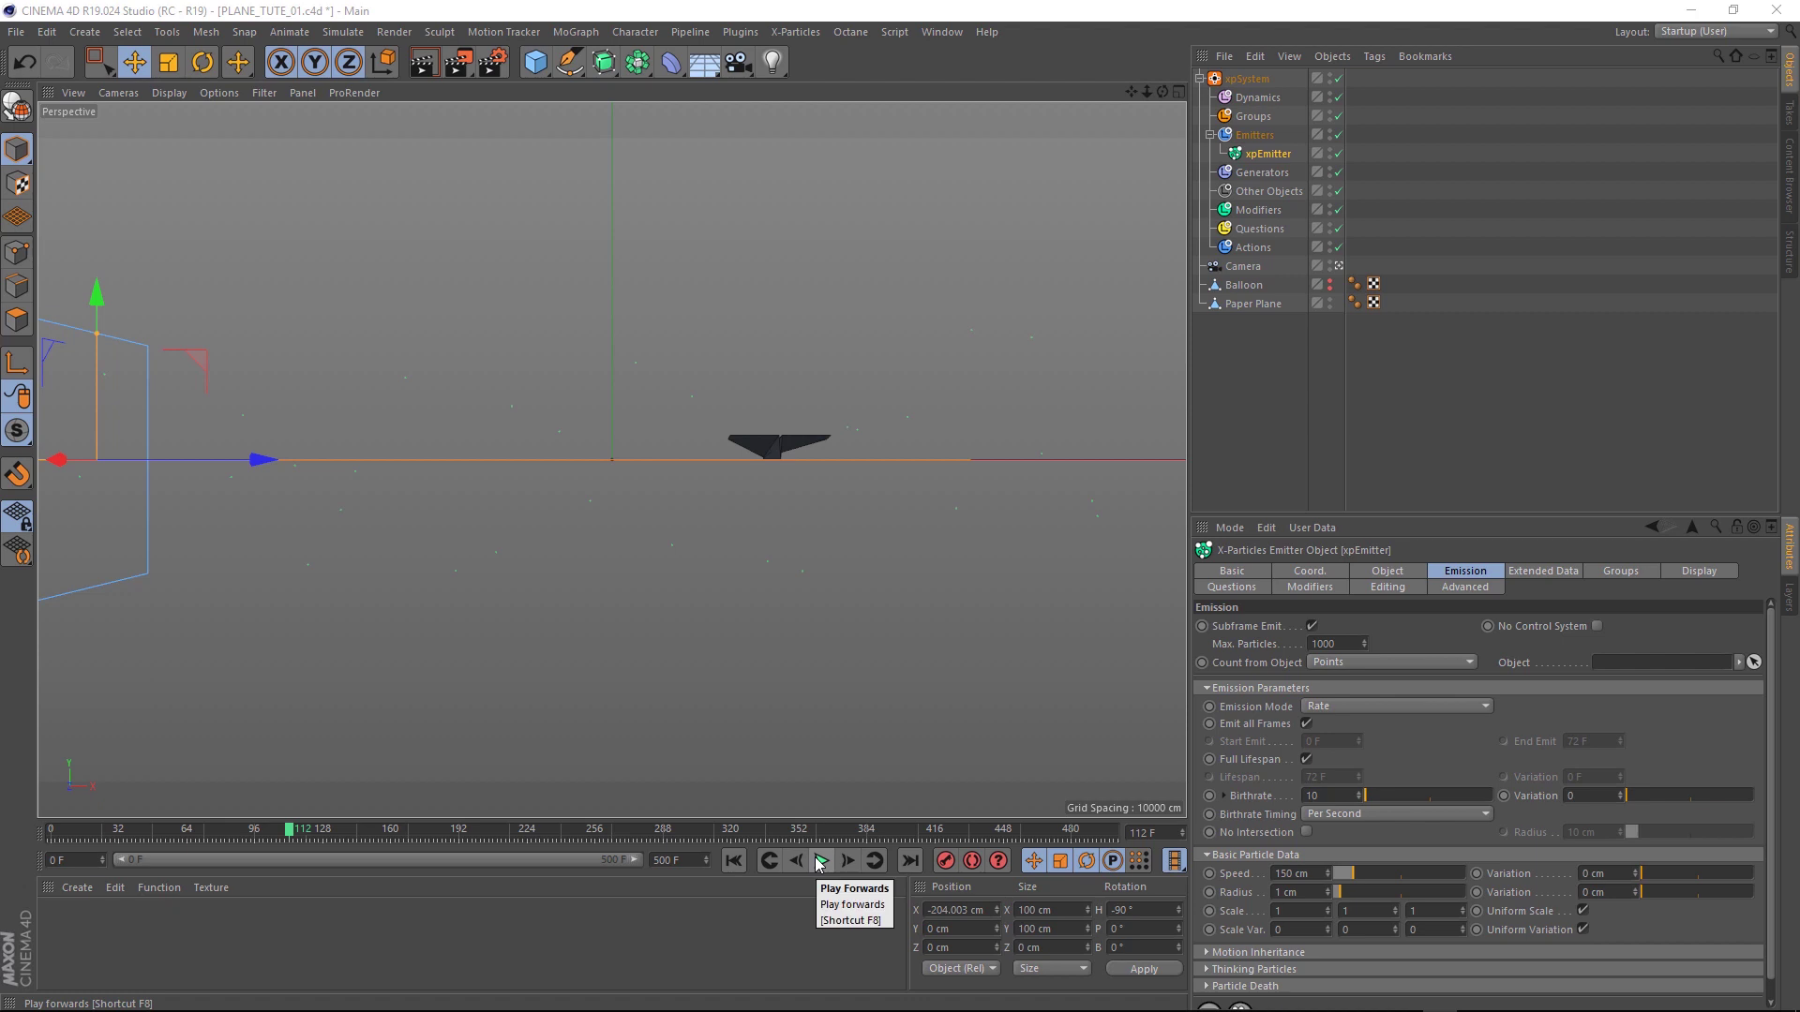
Add an xpGenerator to the Generators folder and link xpEmitter as its emitter
click(1270, 174)
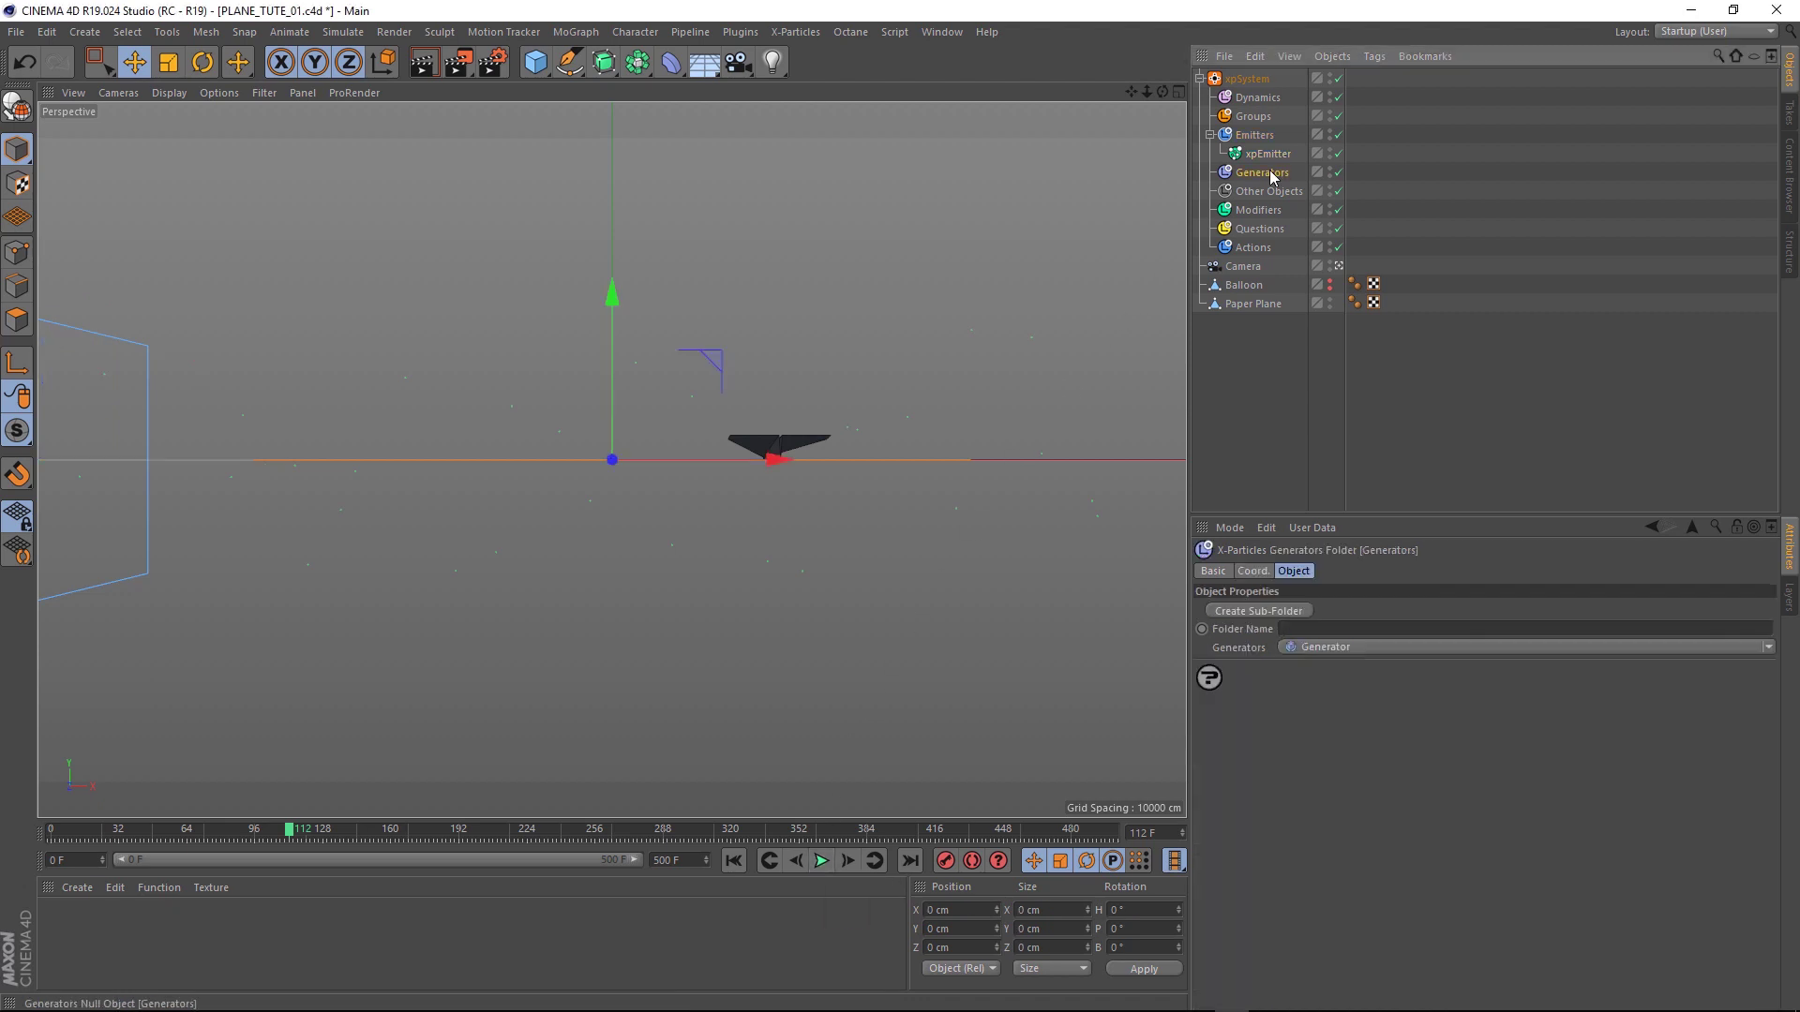
click(1306, 648)
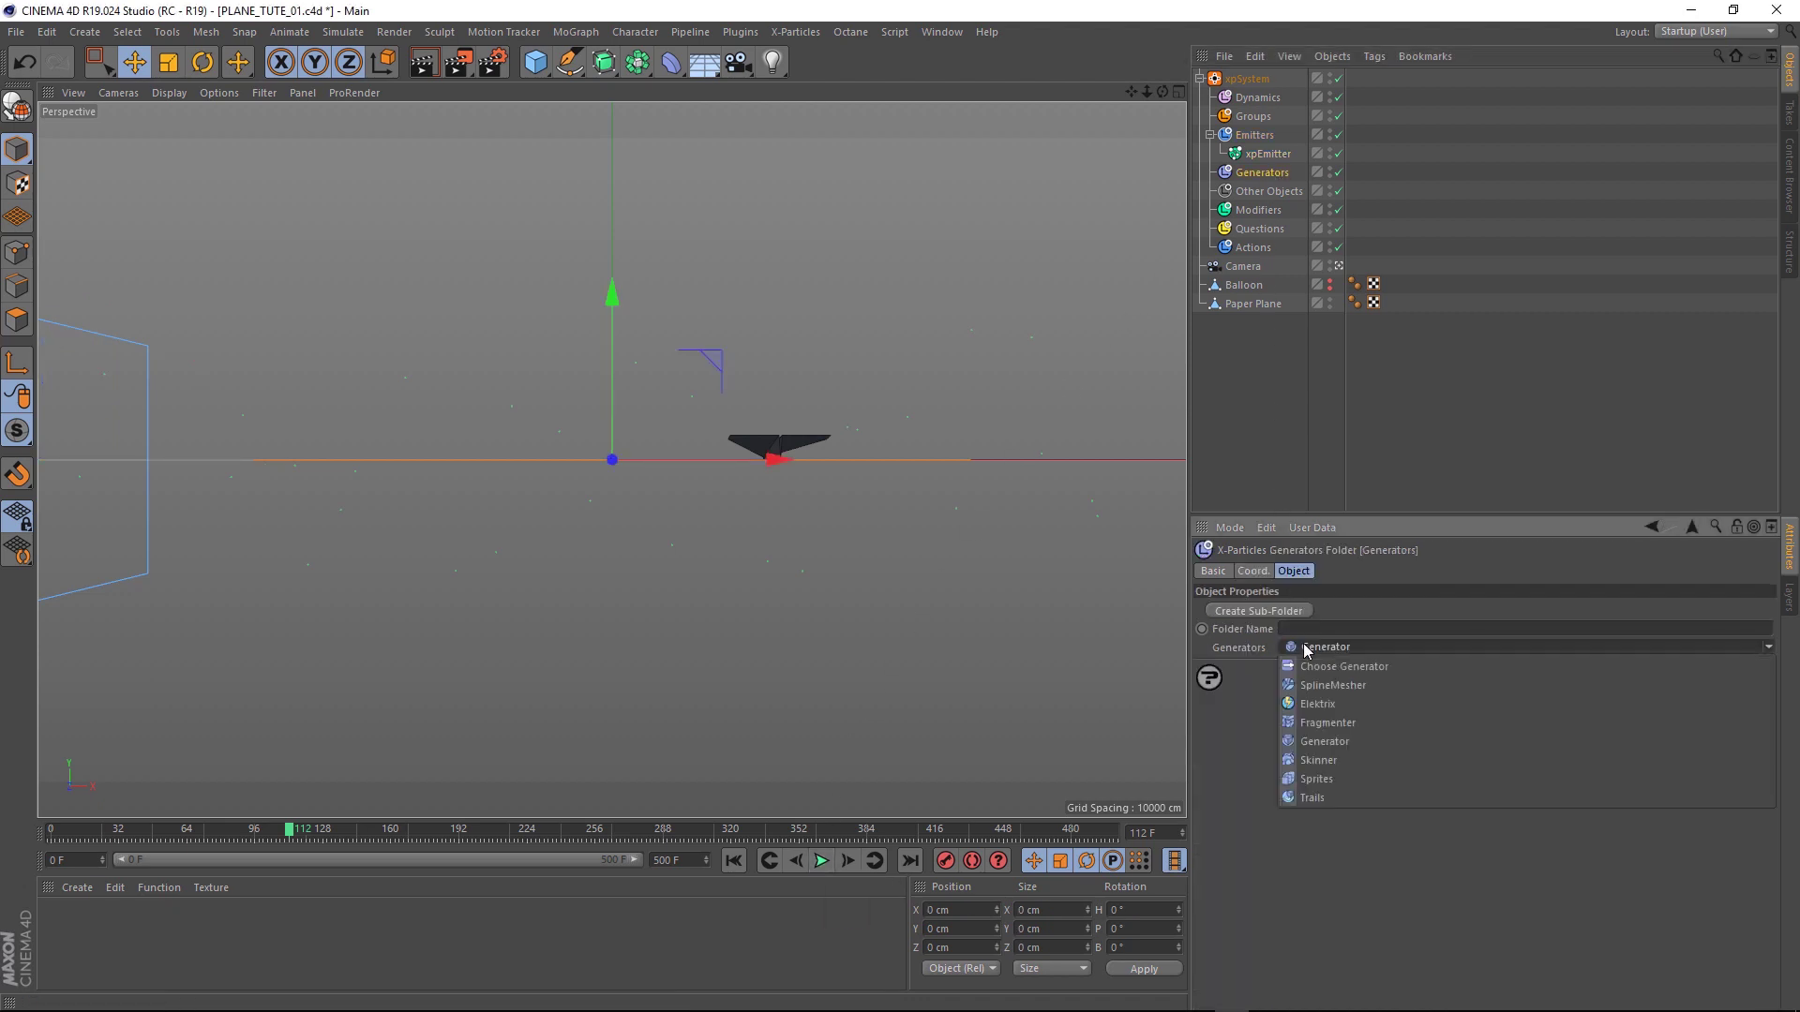
click(1308, 741)
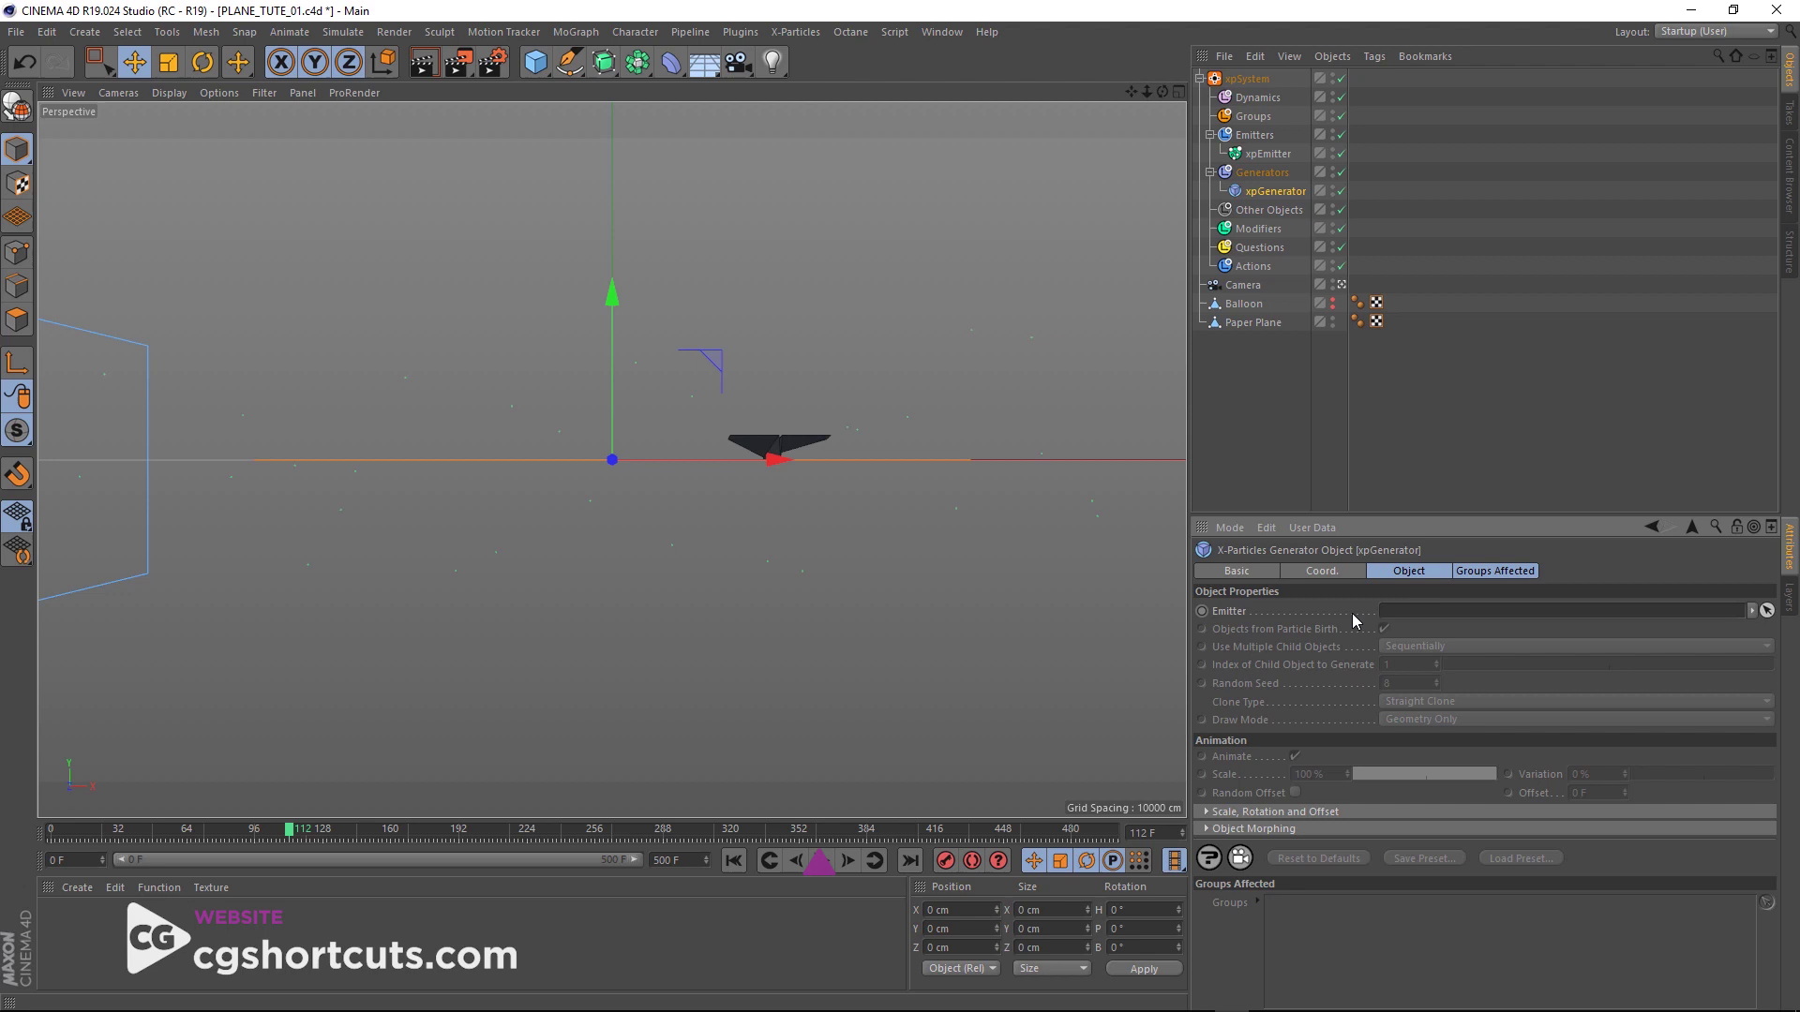
drag(1268, 159, 1417, 614)
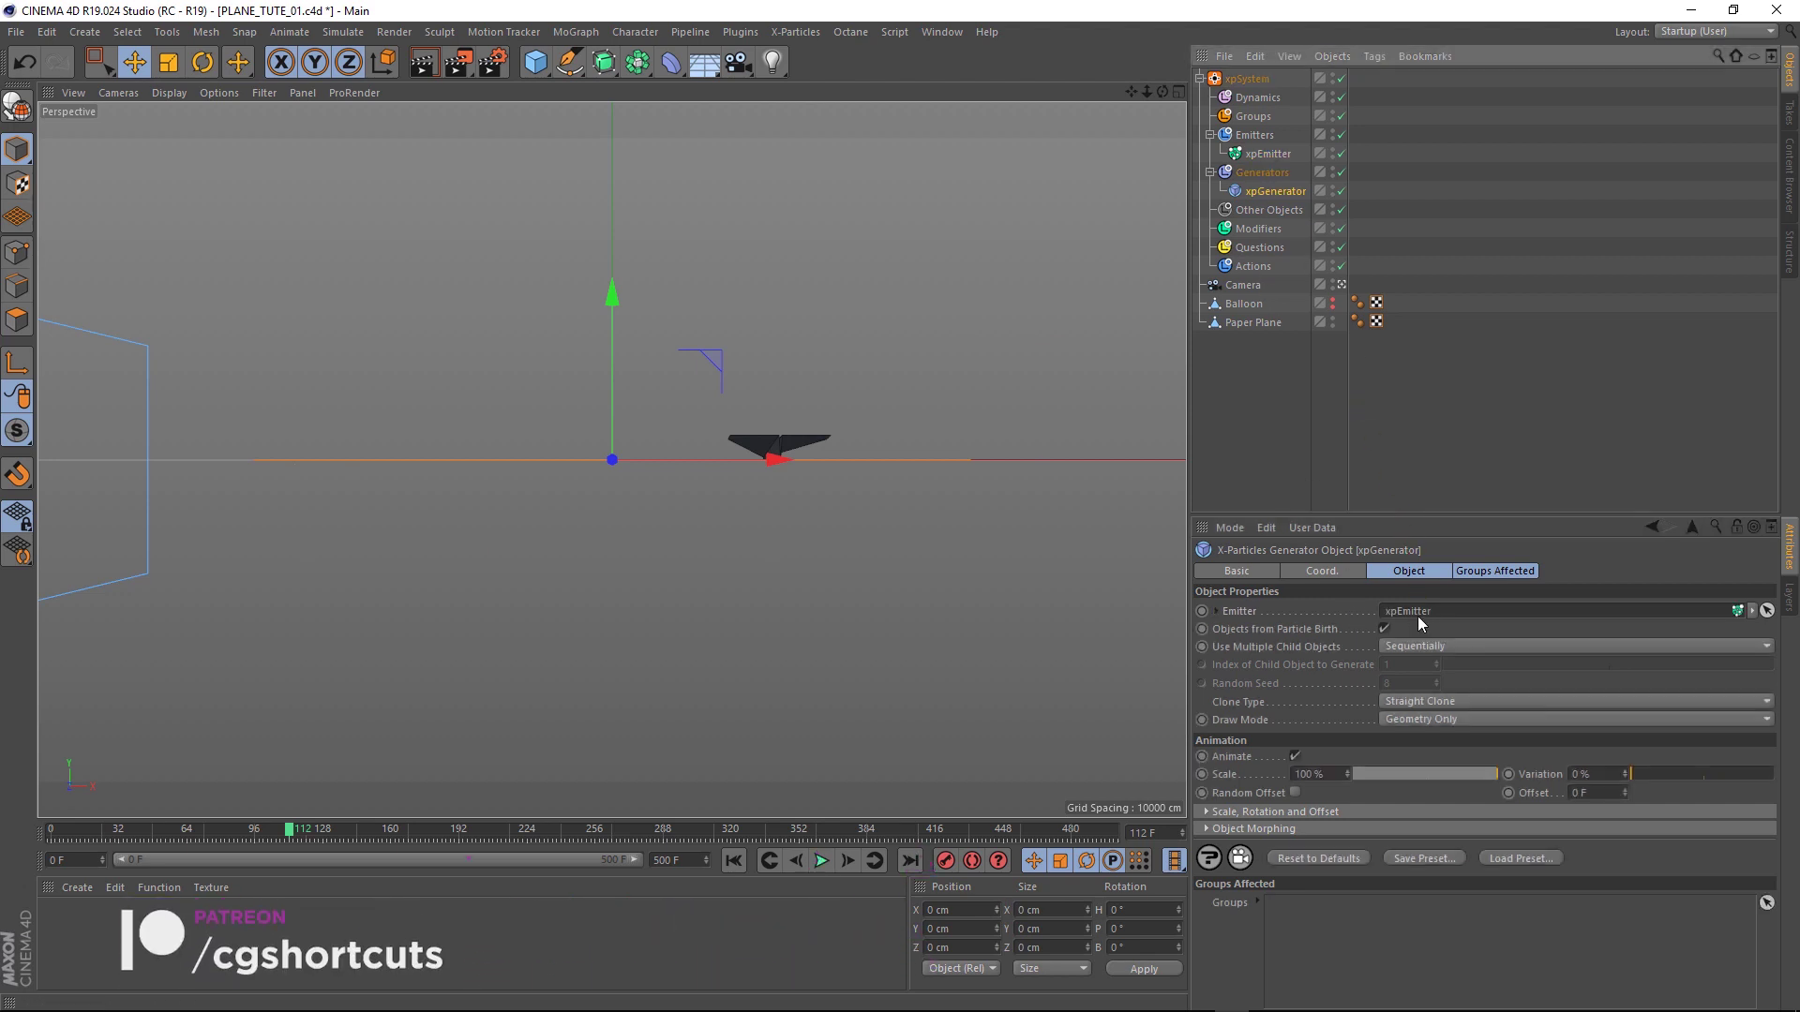
Place Paper Plane under xpGenerator and replay to see plane copies on particles
click(1241, 321)
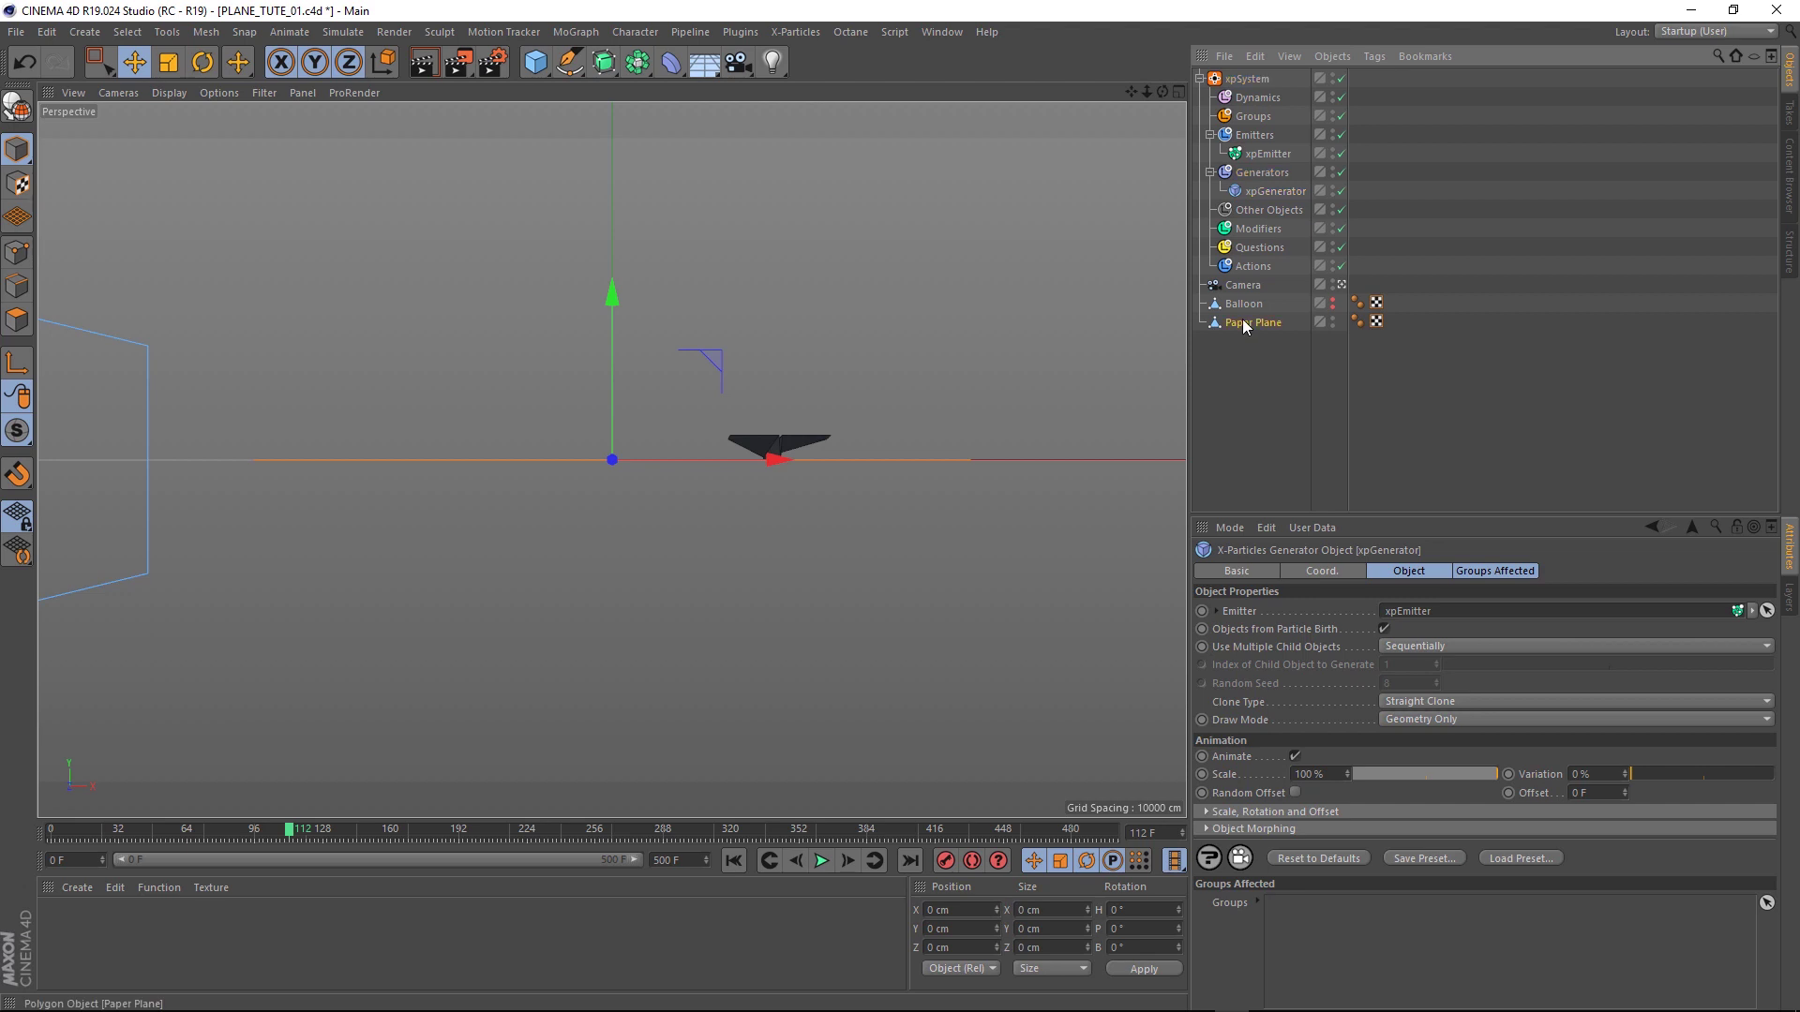
drag(1241, 322, 1262, 190)
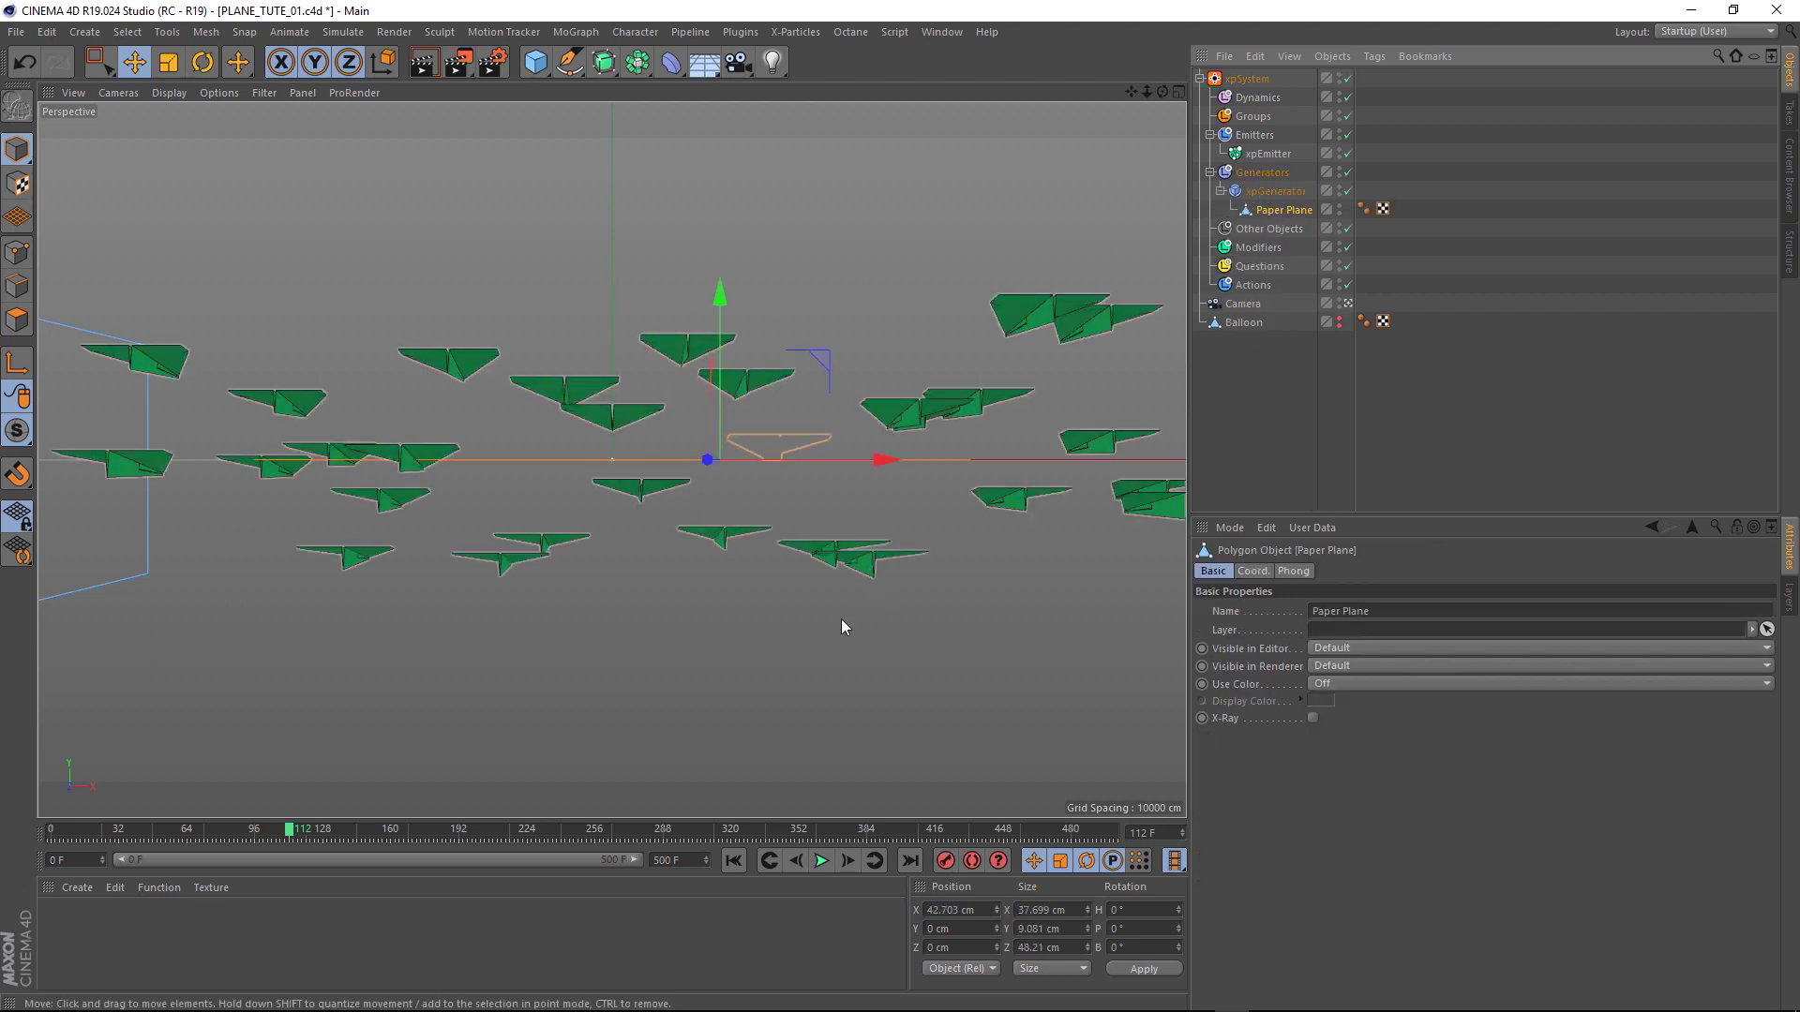
click(733, 861)
click(821, 861)
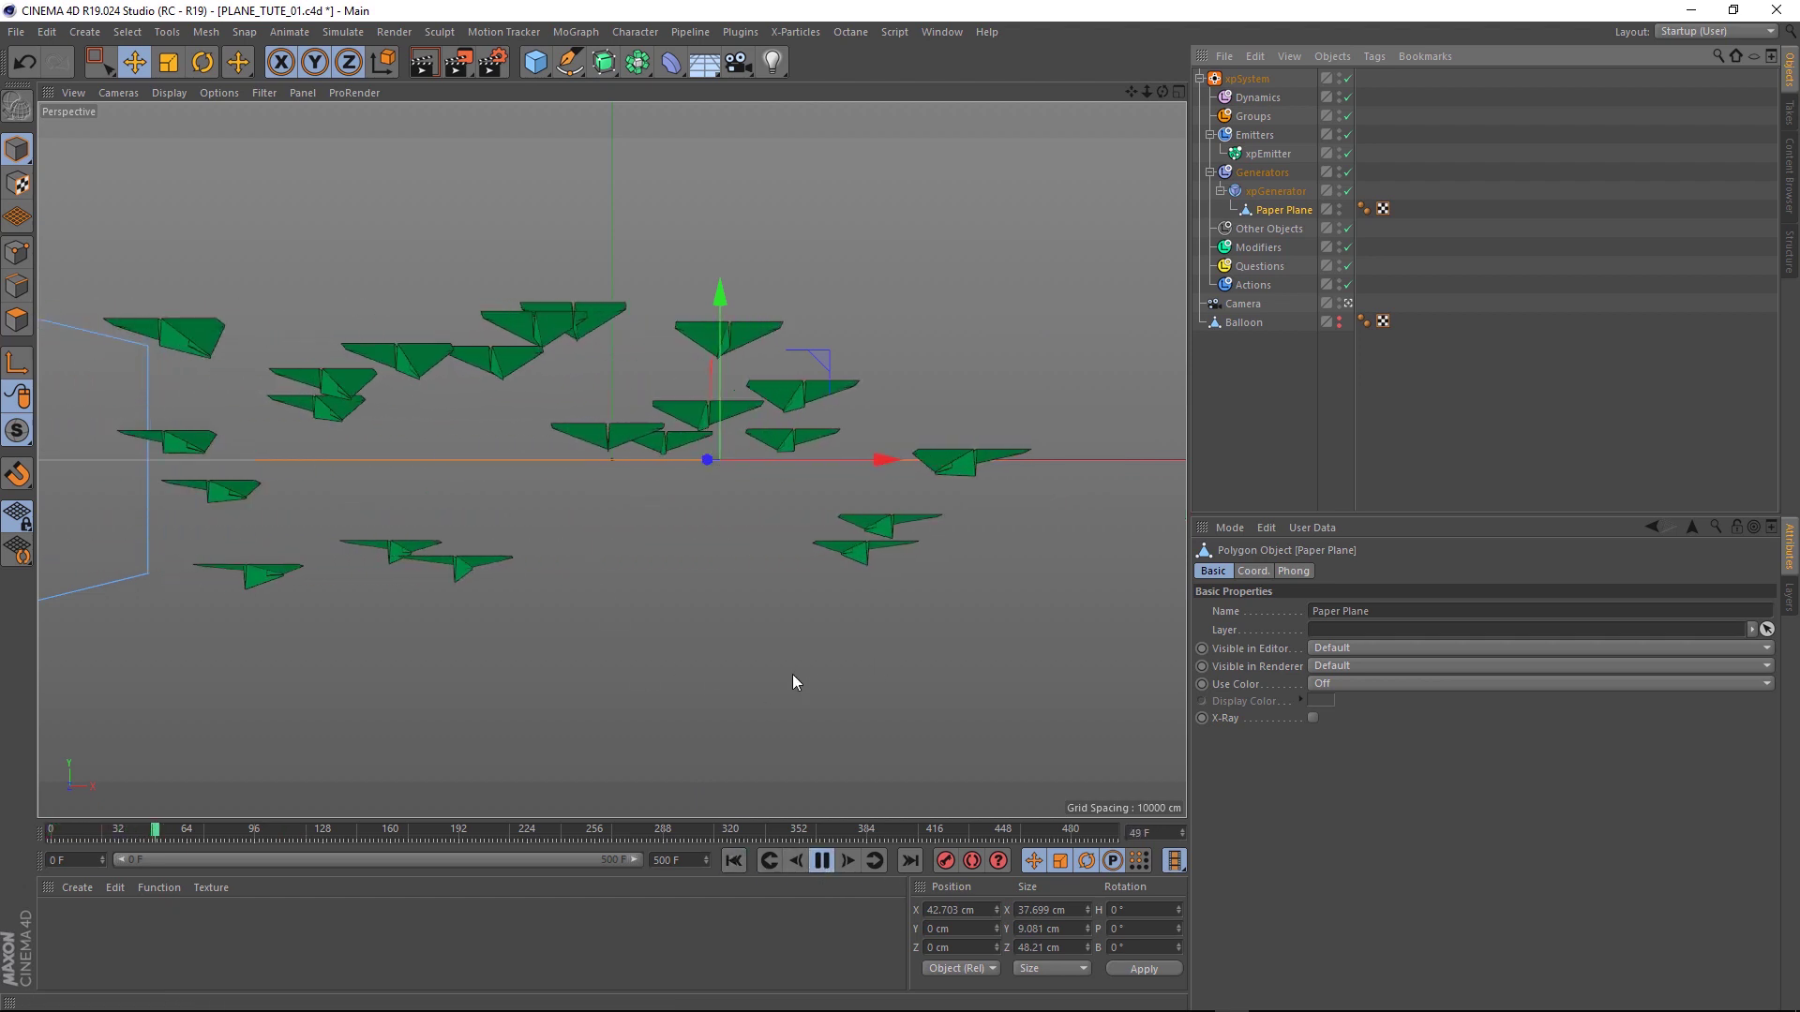
click(821, 861)
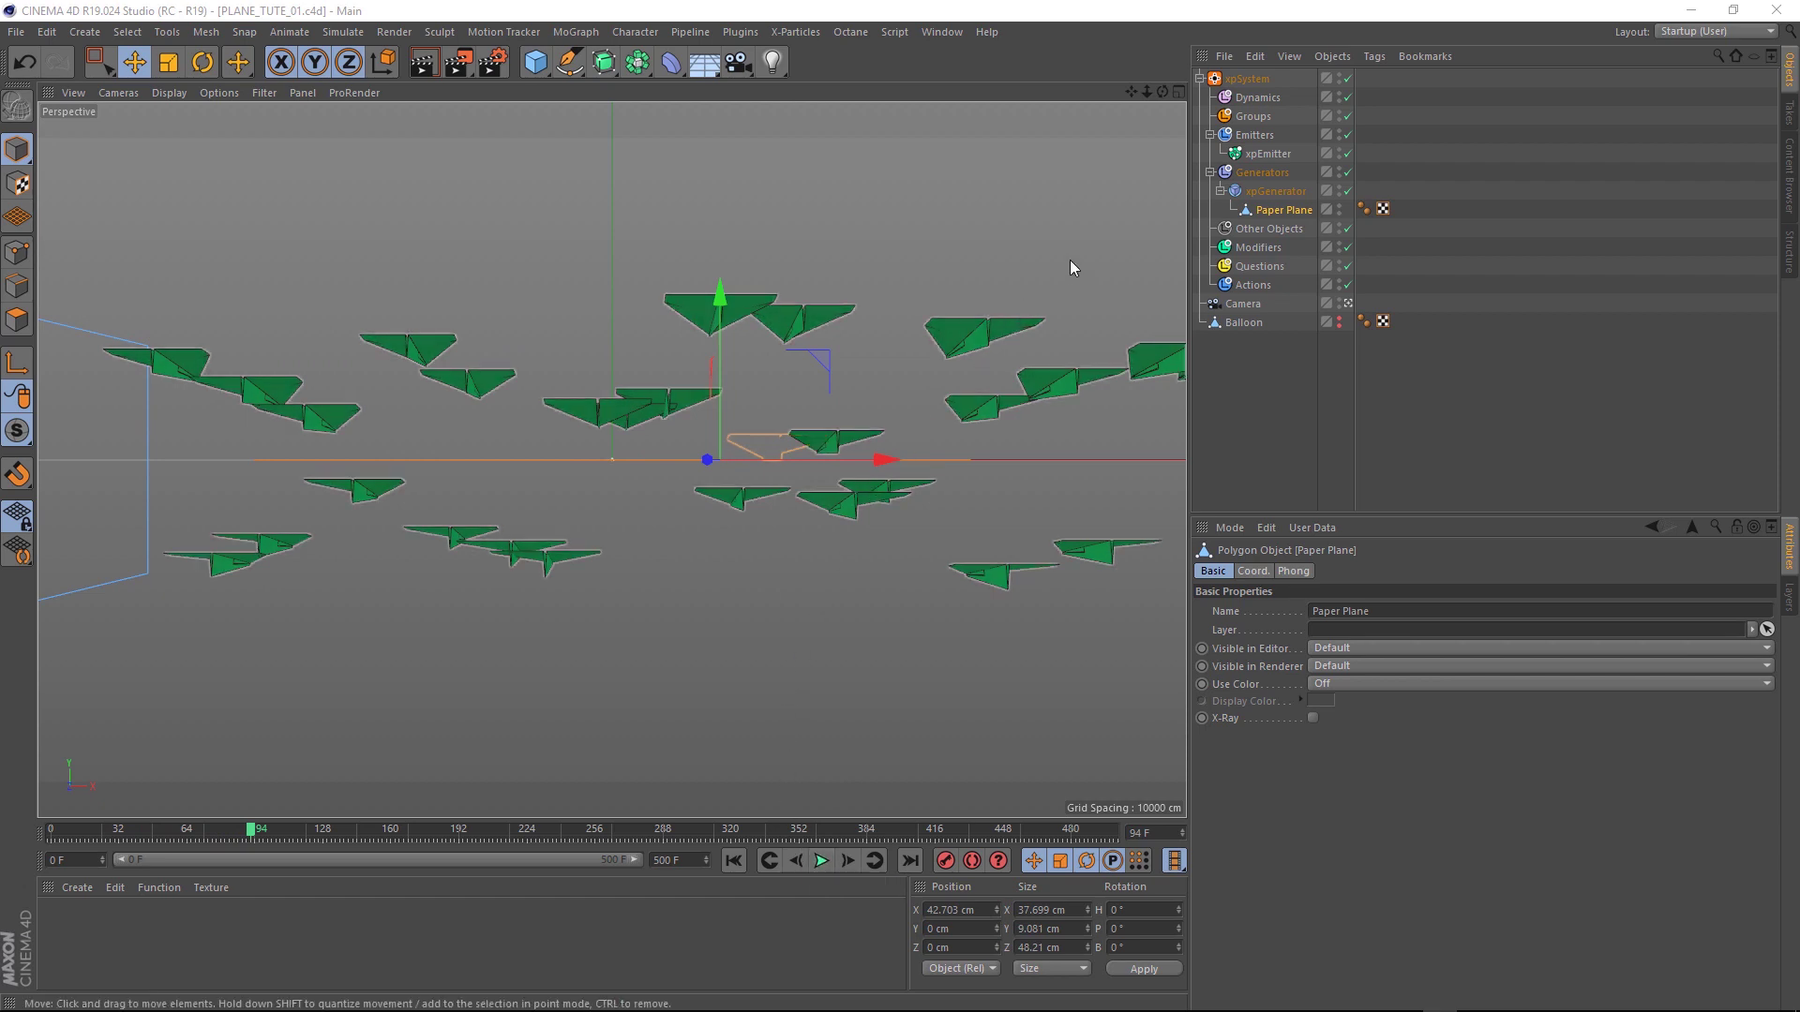
Enable Use Rotation with Tangential mode on xpEmitter, then replay to check plane orientation
click(1267, 154)
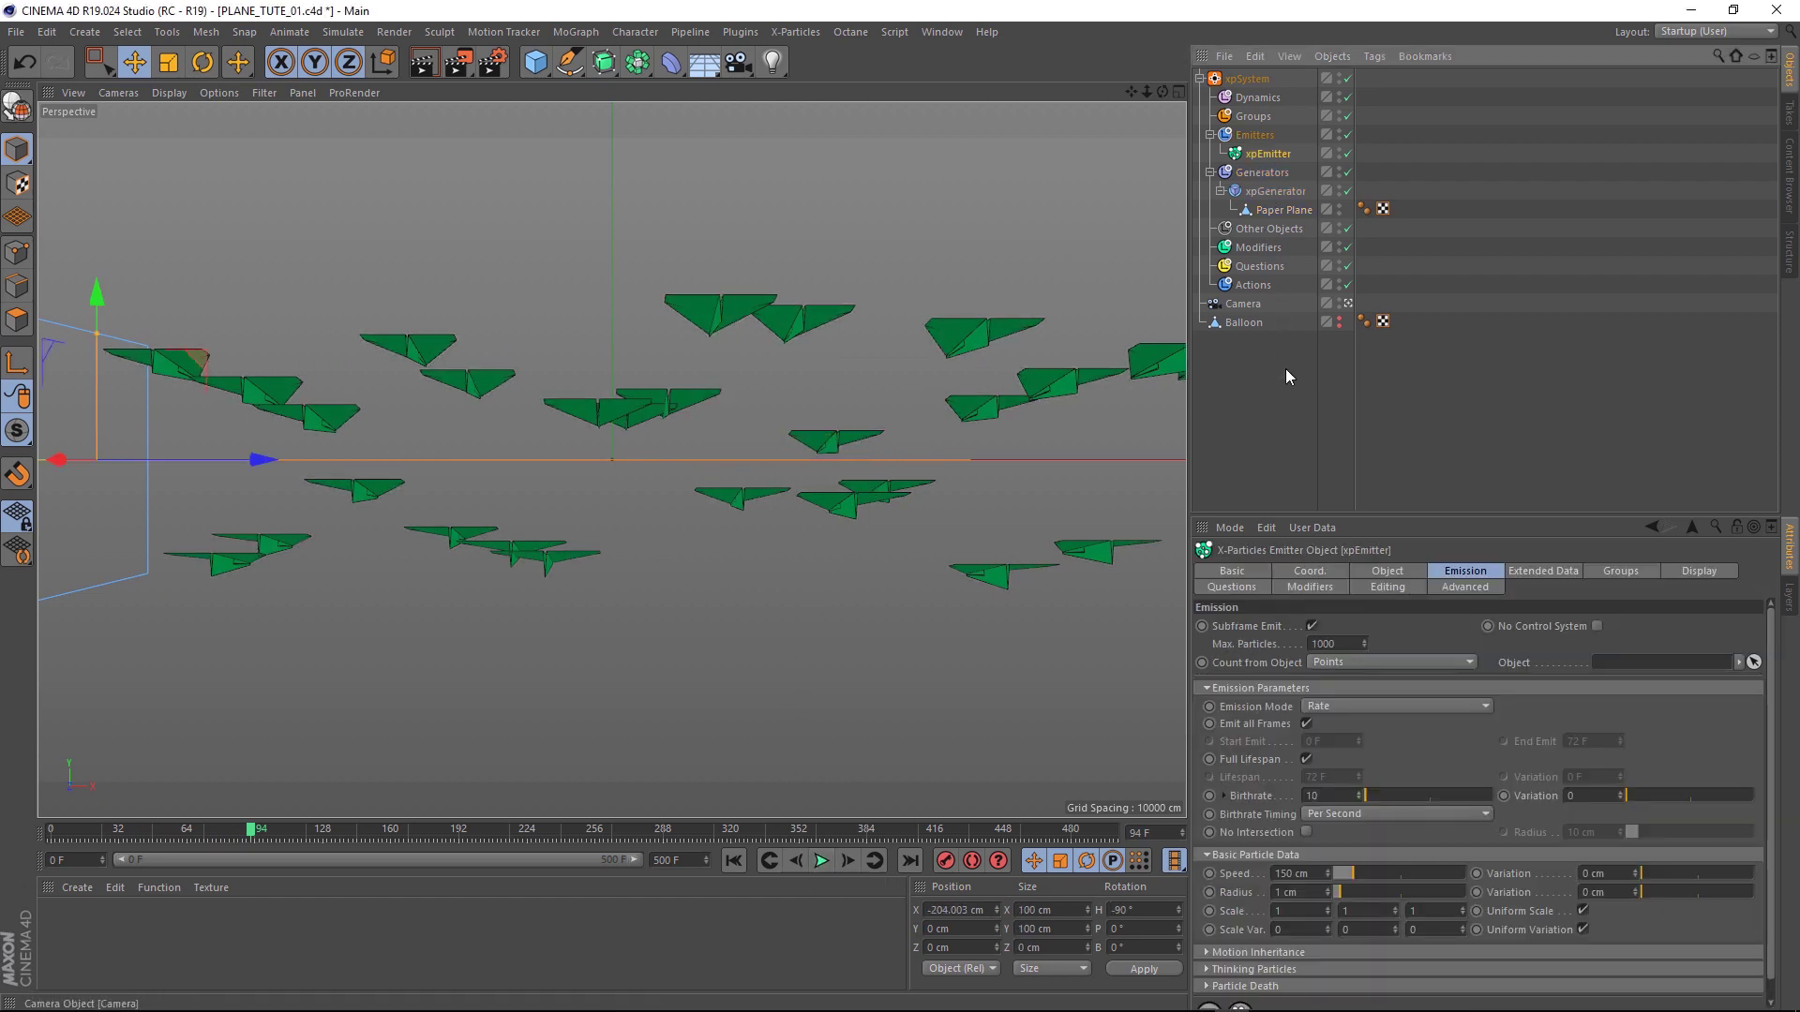
click(1545, 572)
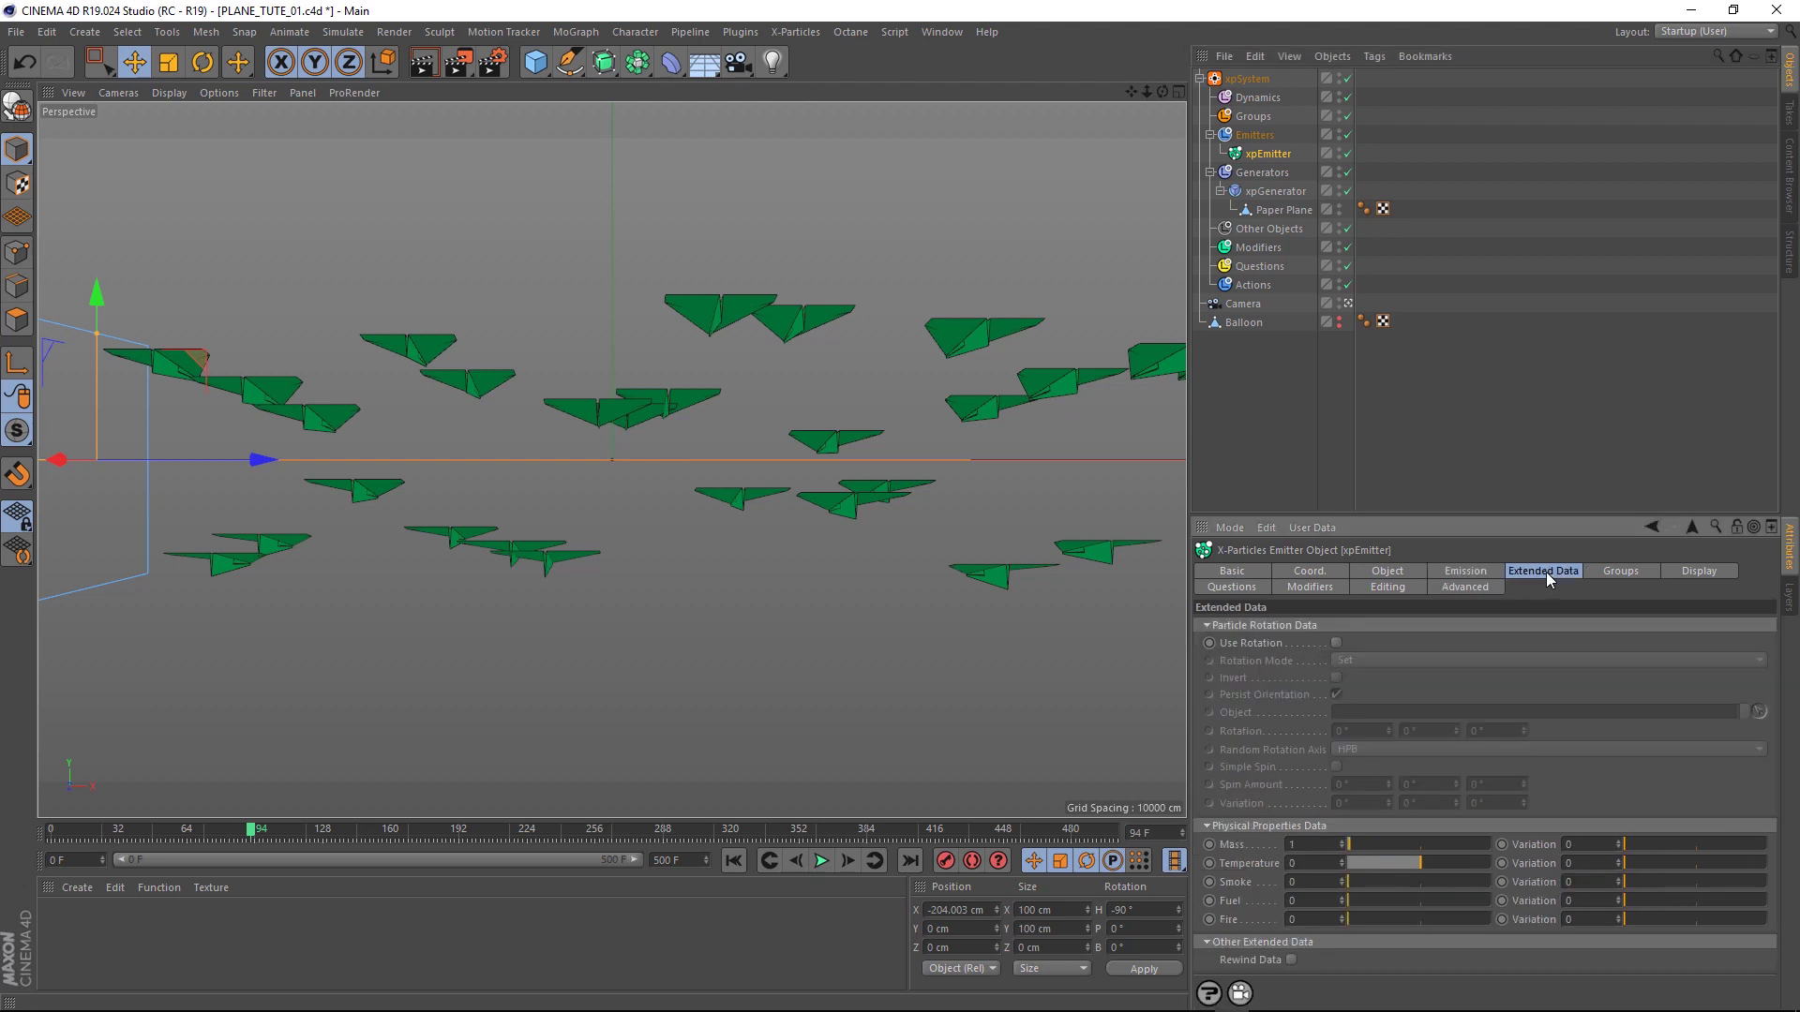
click(1336, 643)
click(1354, 660)
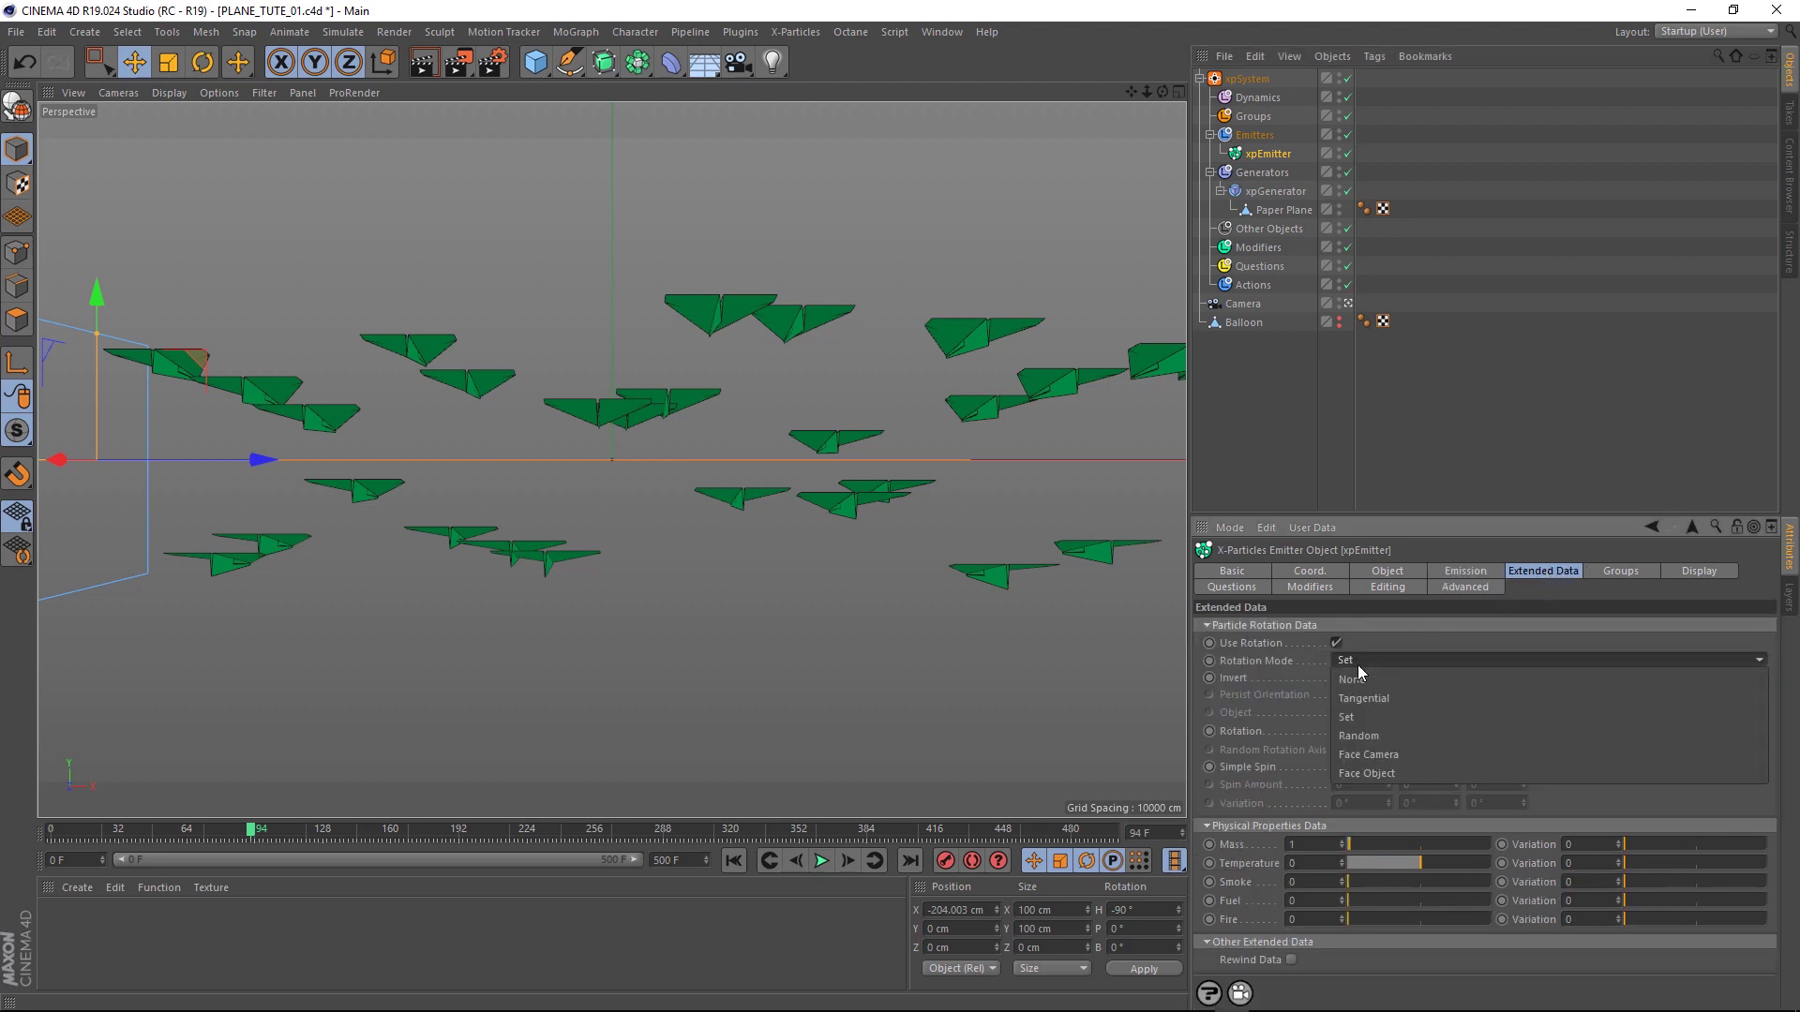
click(1362, 698)
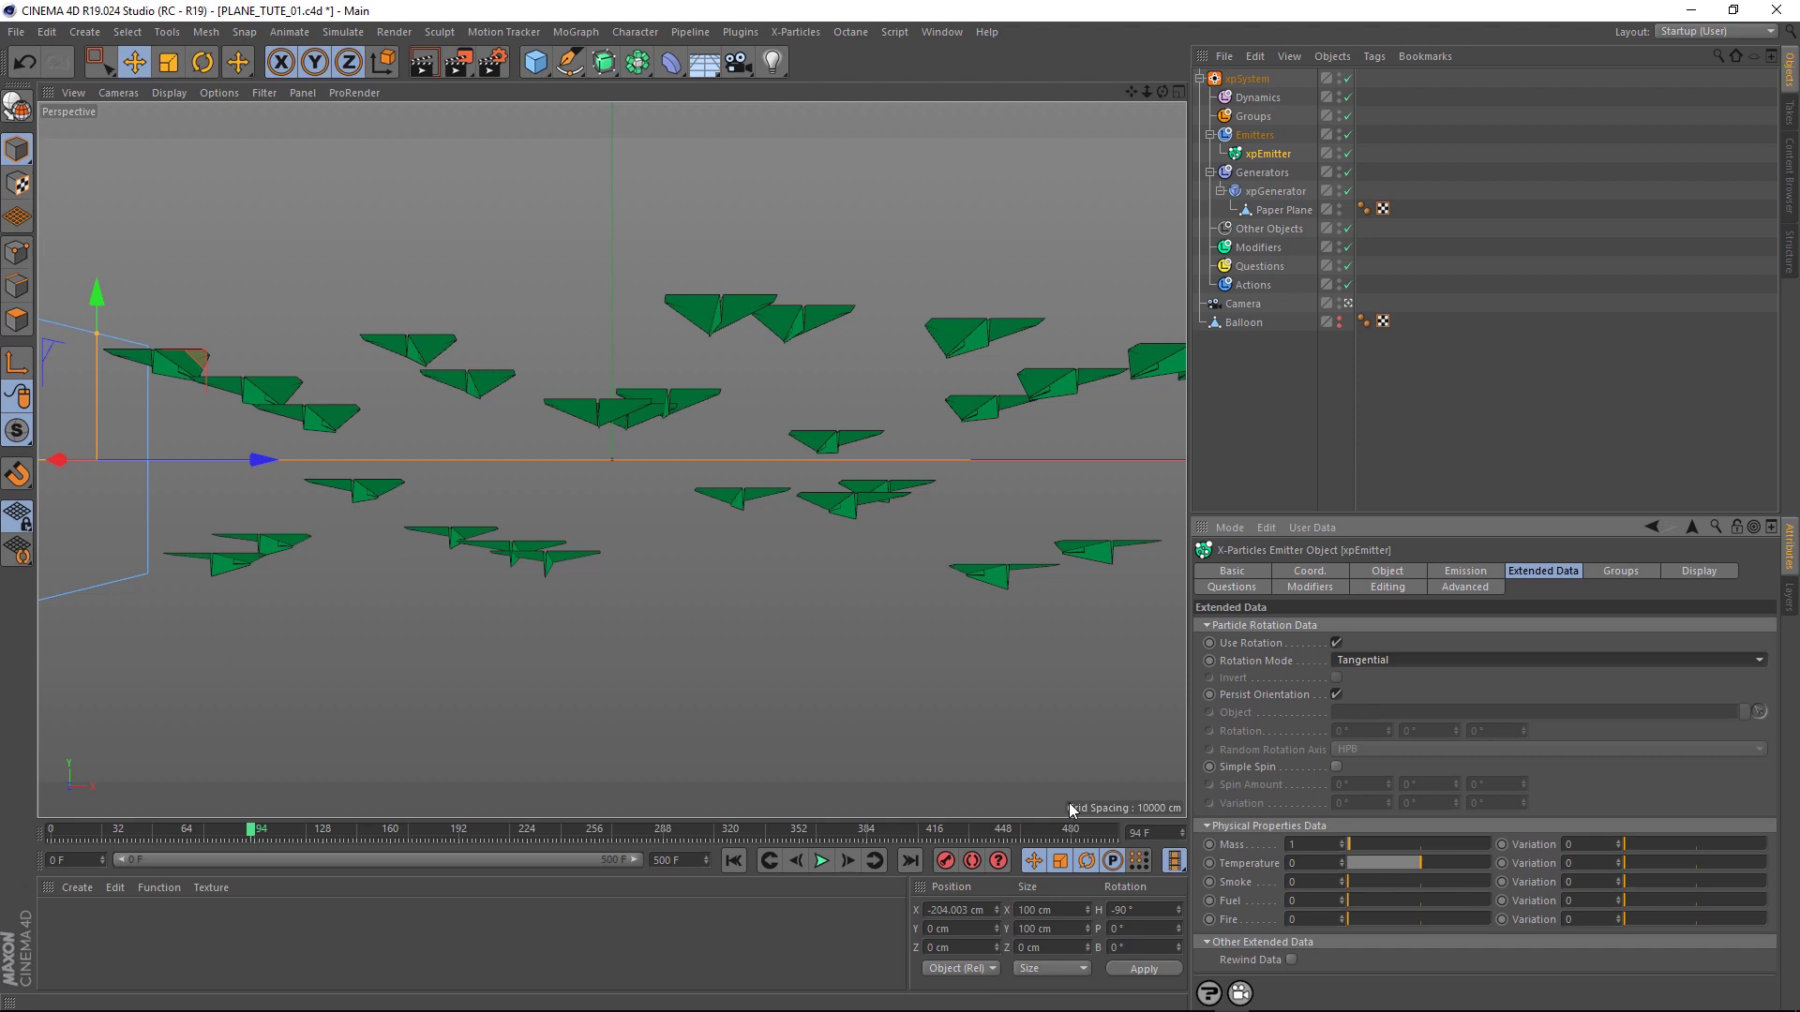
click(733, 860)
click(821, 861)
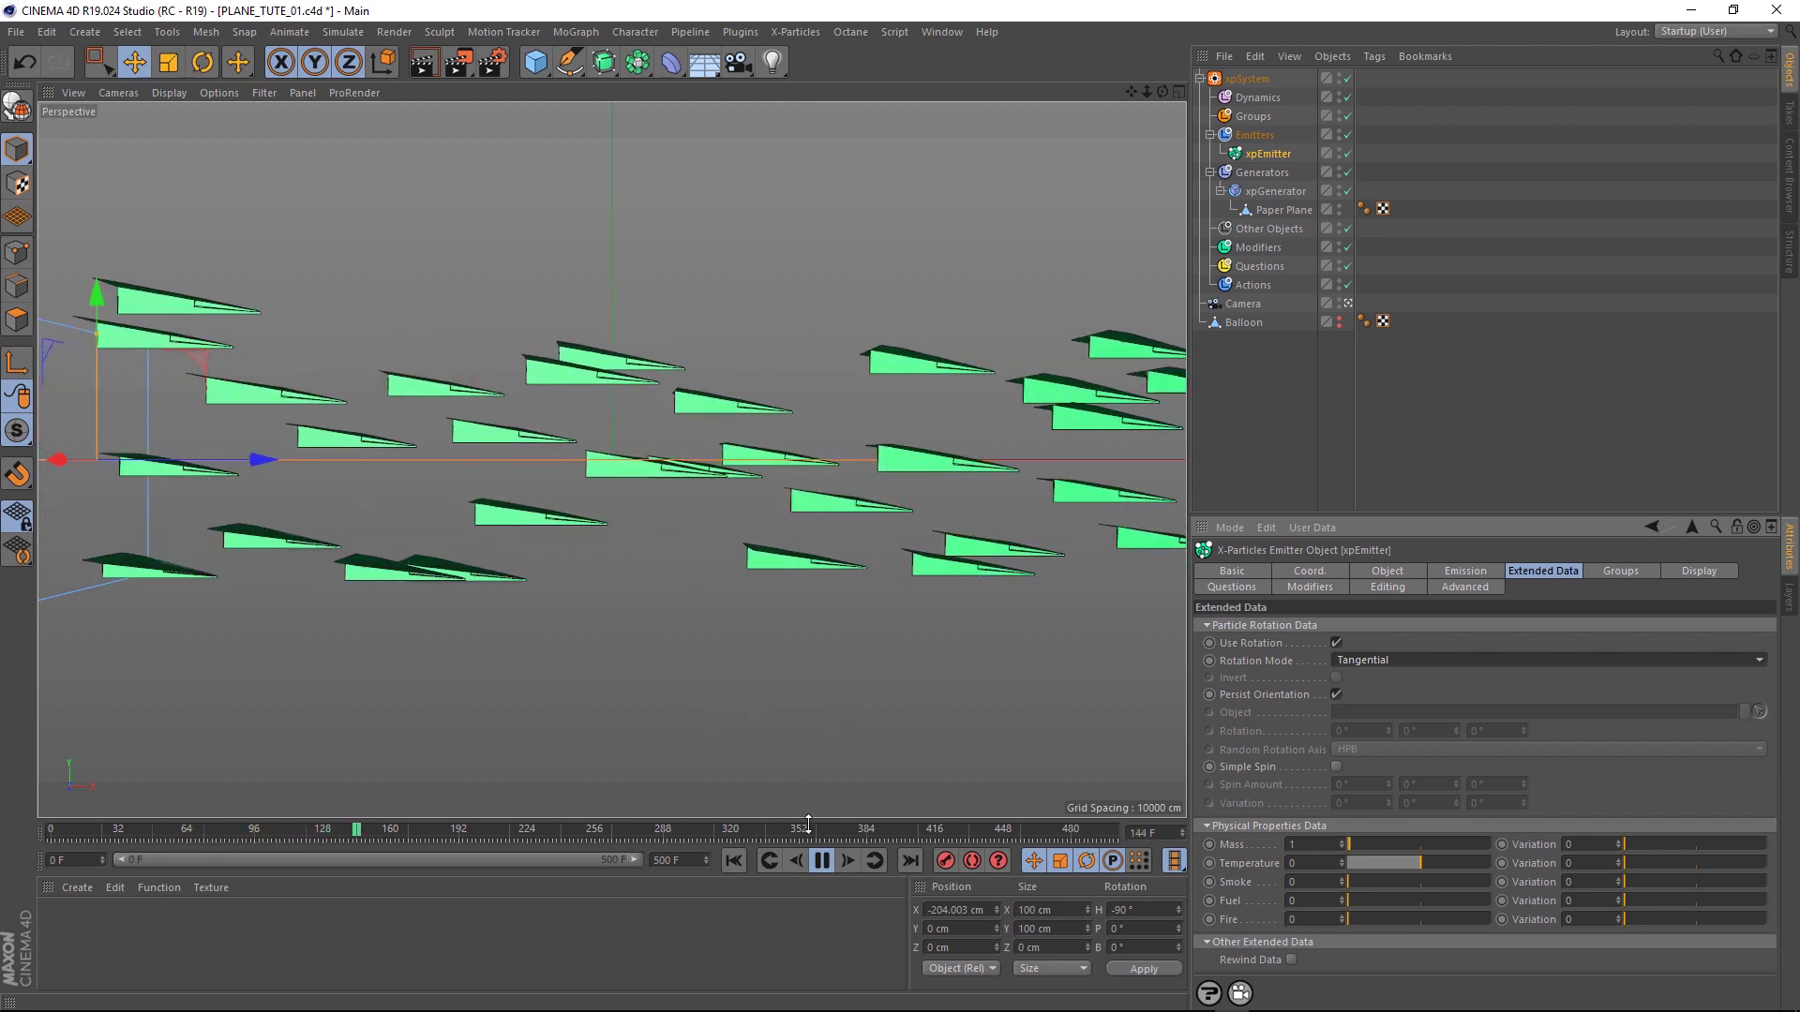
click(822, 861)
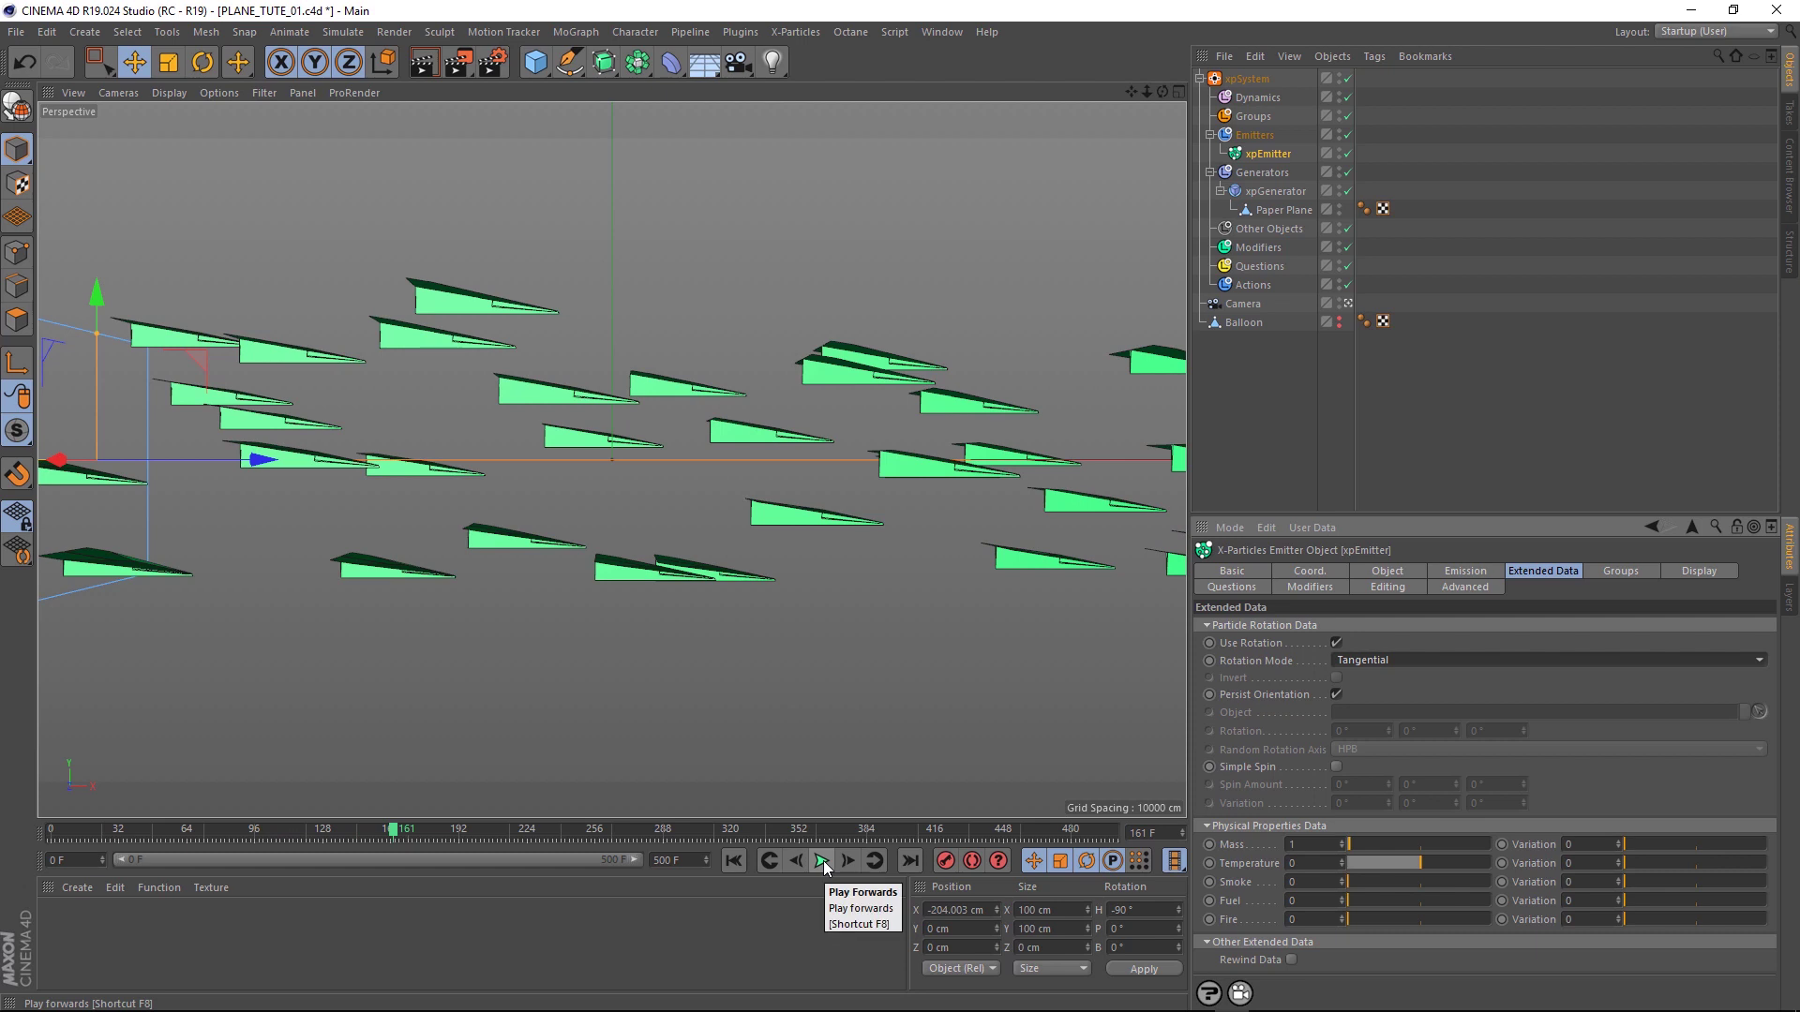
Untick Emit all Frames so xpEmitter emits only from 0 F to 72 F, then replay
click(1471, 573)
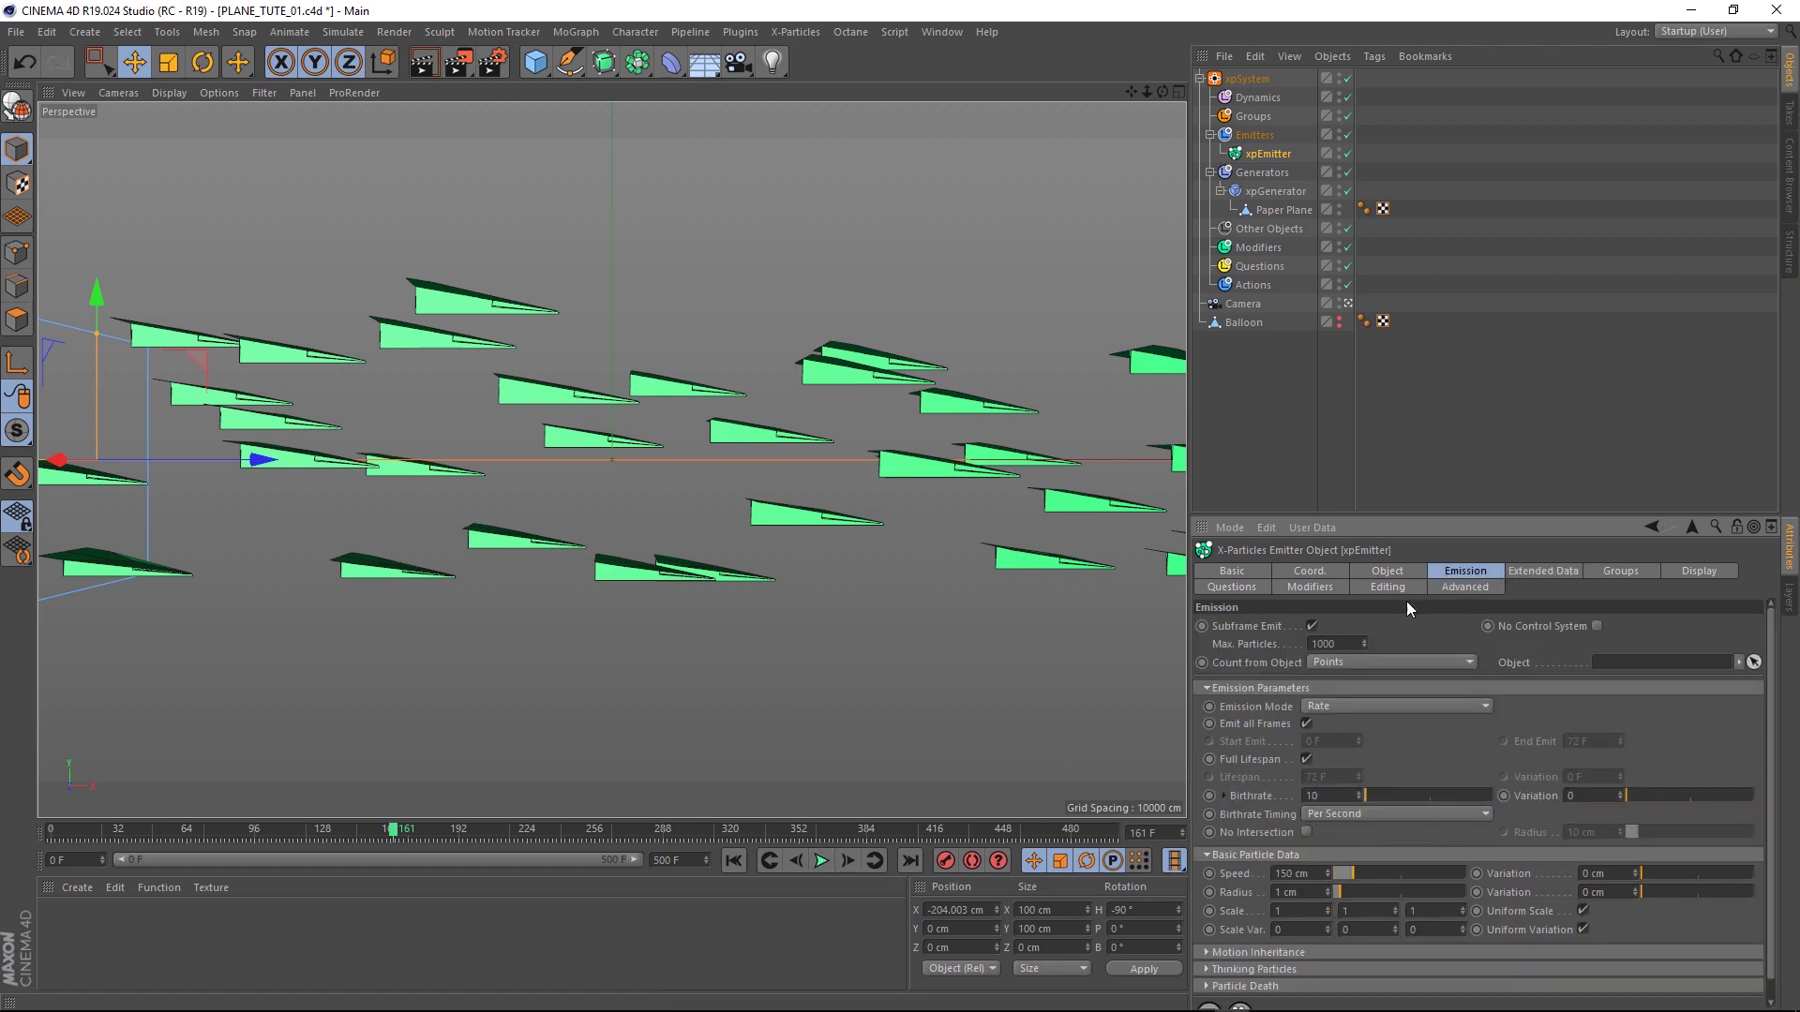
click(1307, 724)
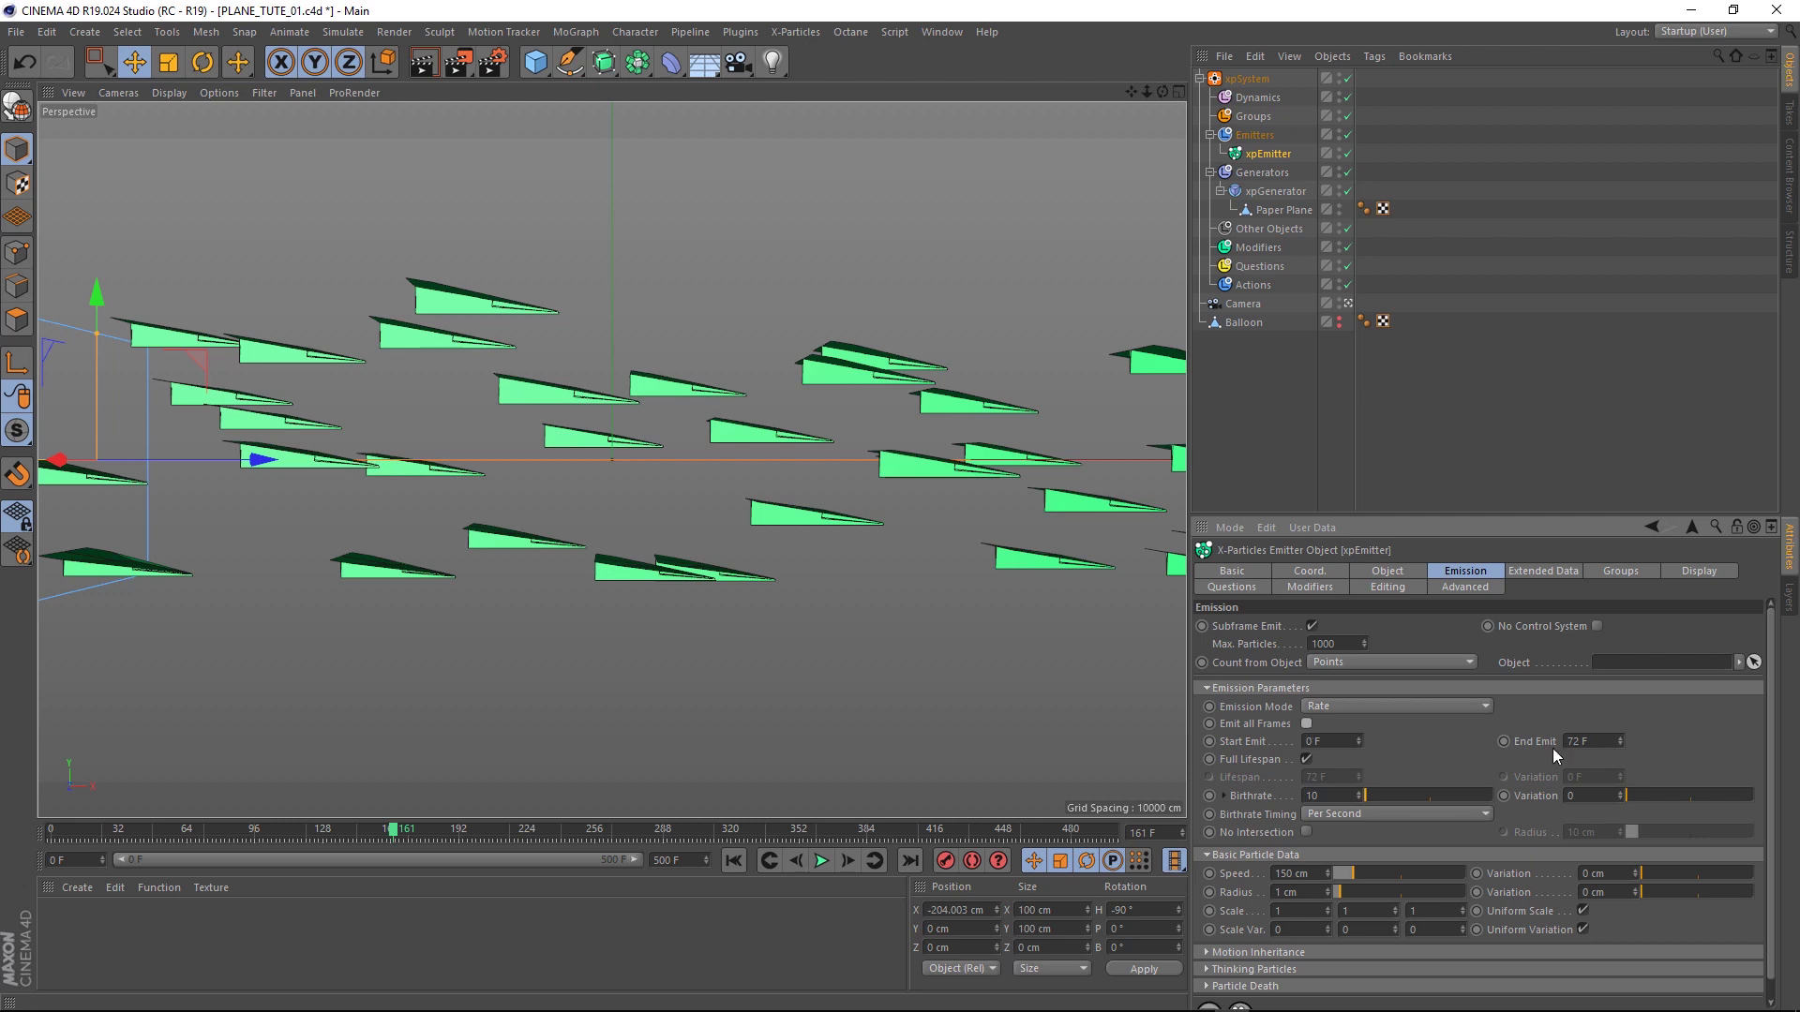
click(733, 860)
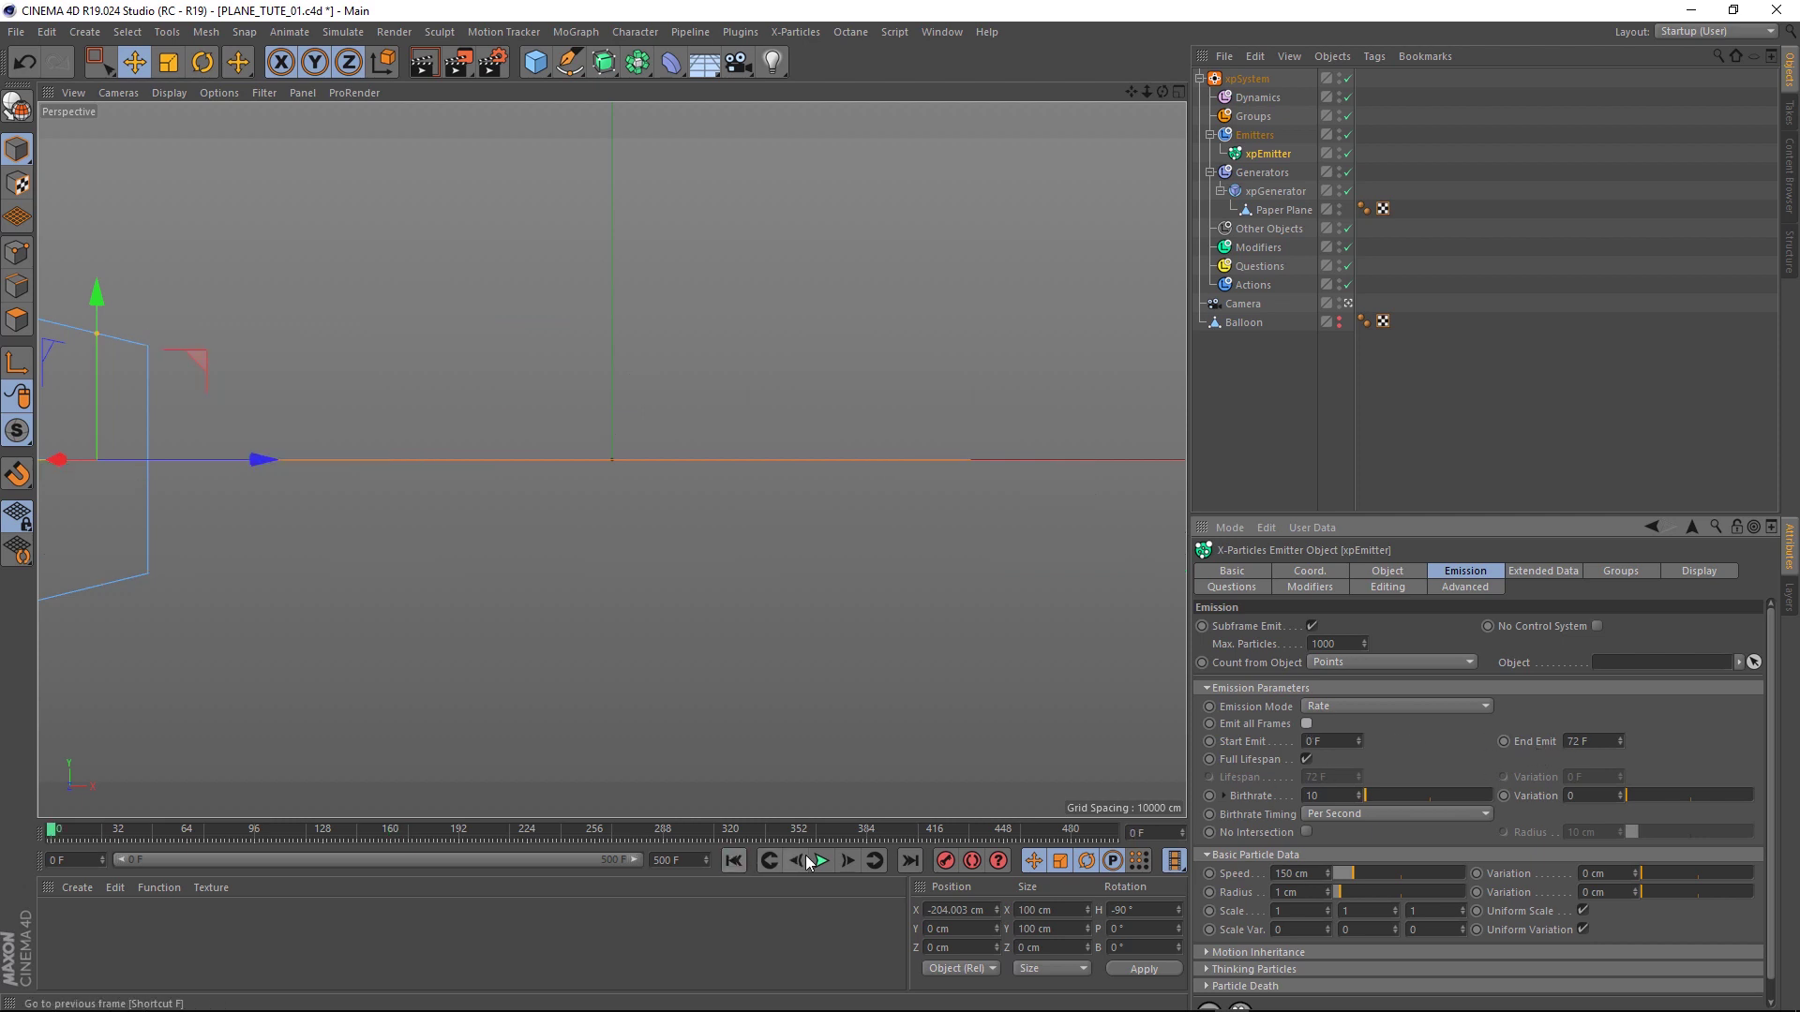
click(821, 861)
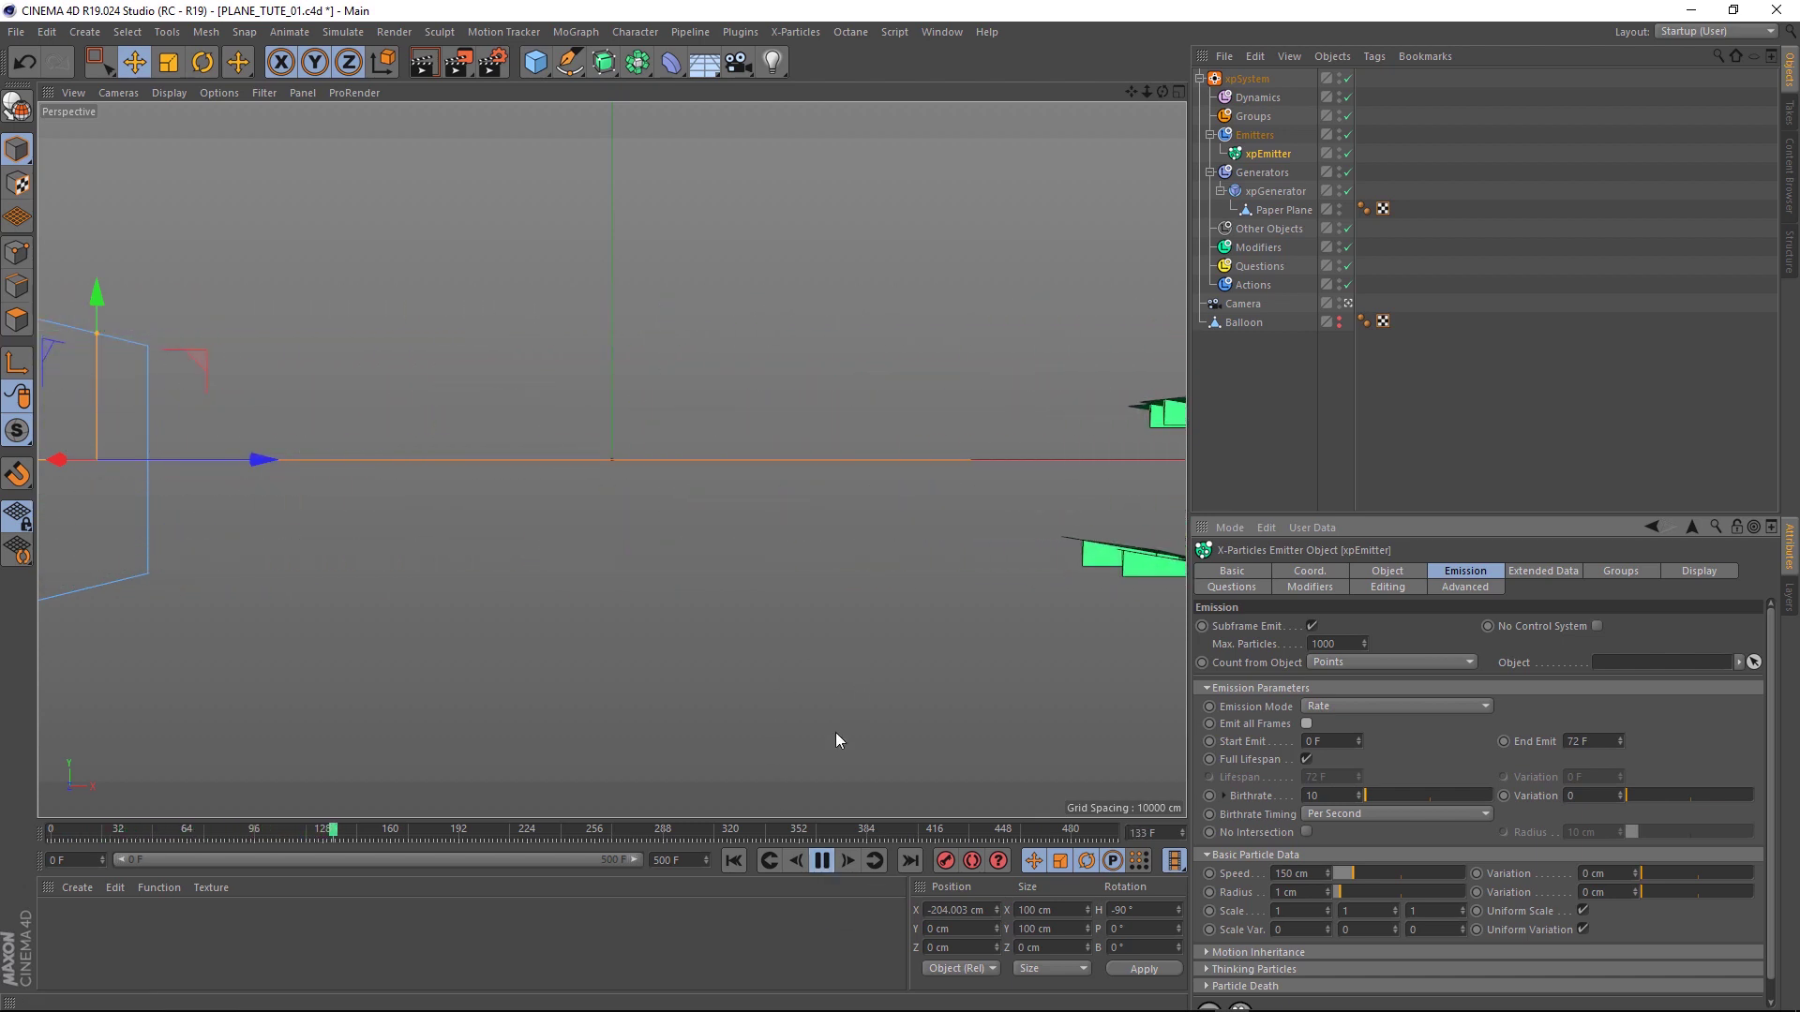
click(823, 867)
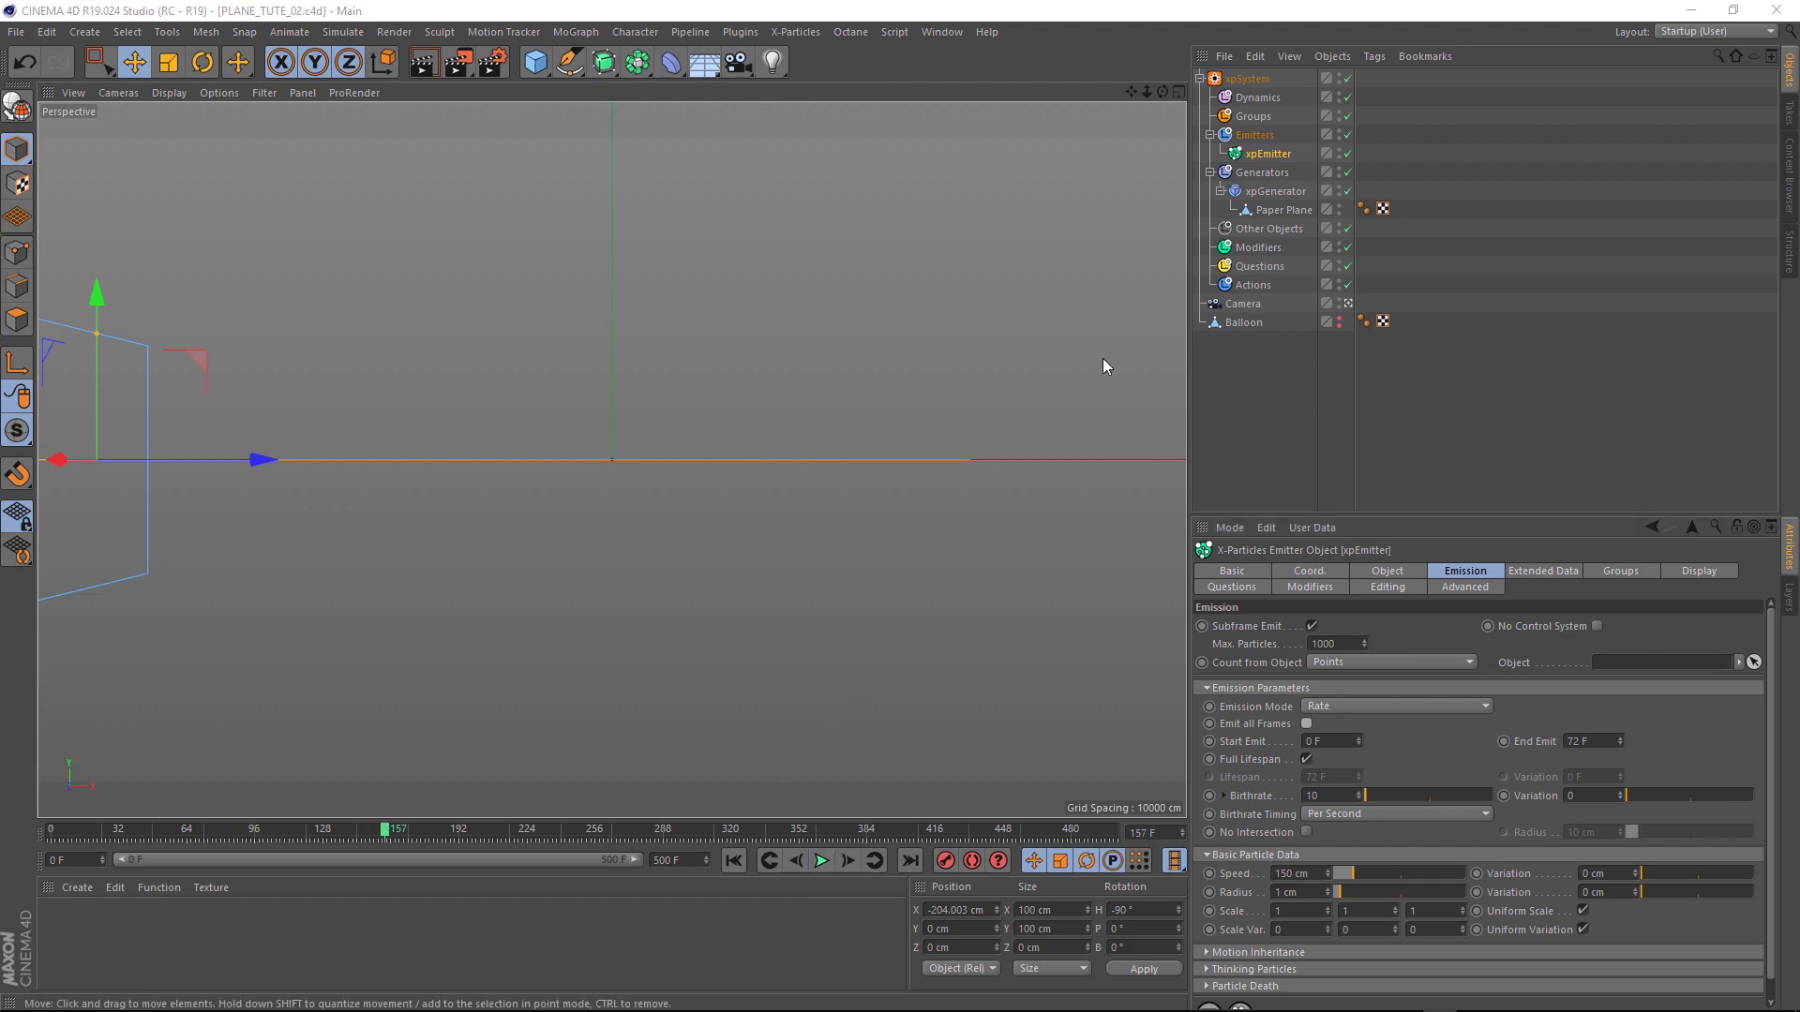
Add an xpFlock modifier to the Modifiers folder and play to preview the flock
click(1258, 250)
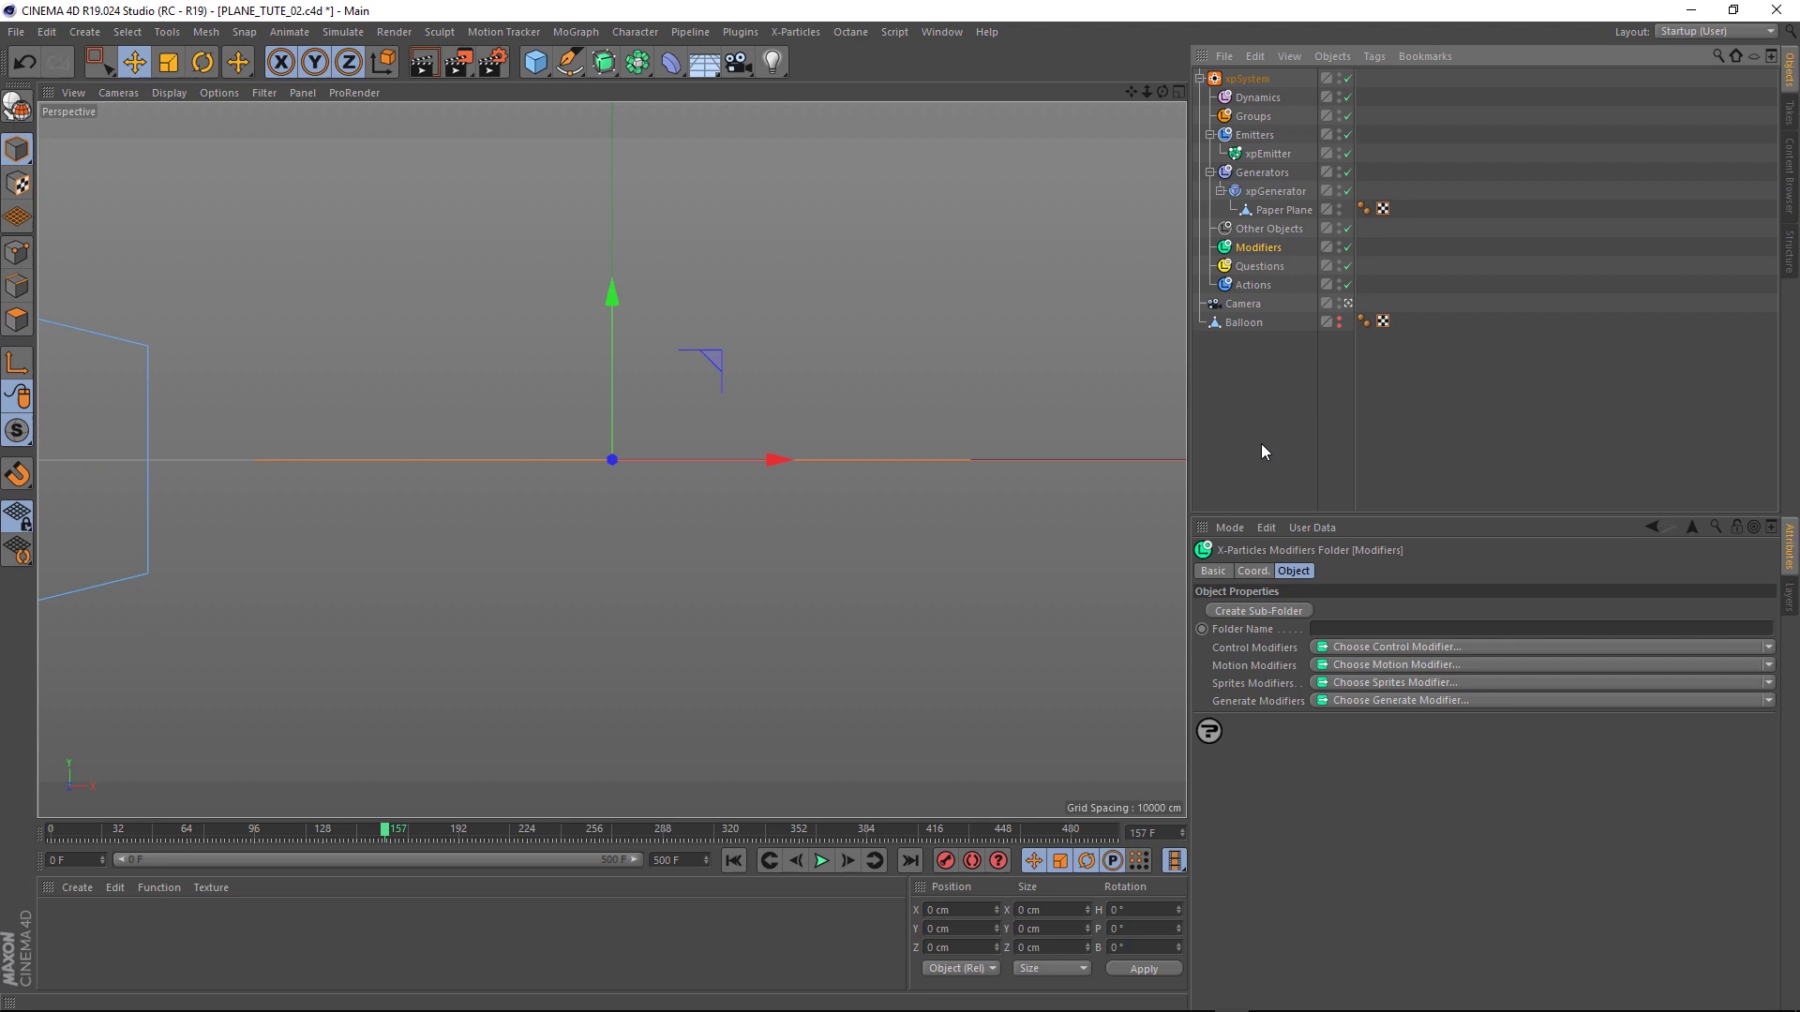
click(1331, 665)
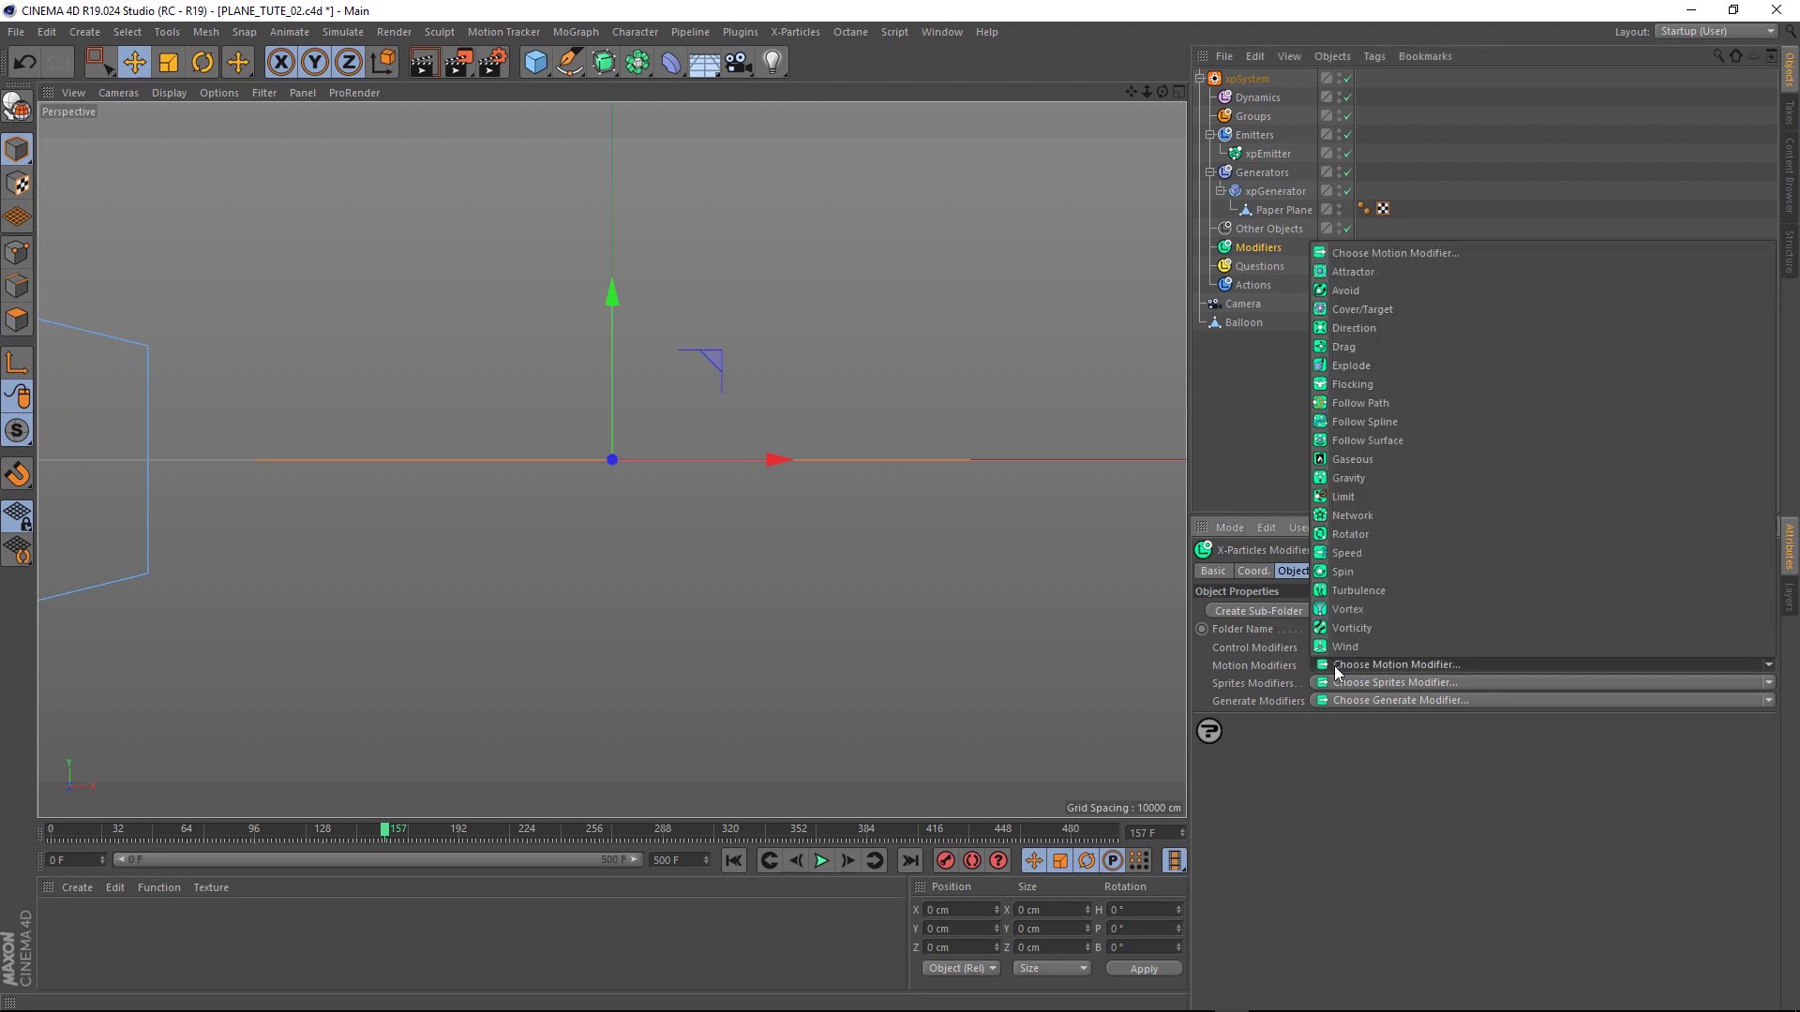
click(1347, 385)
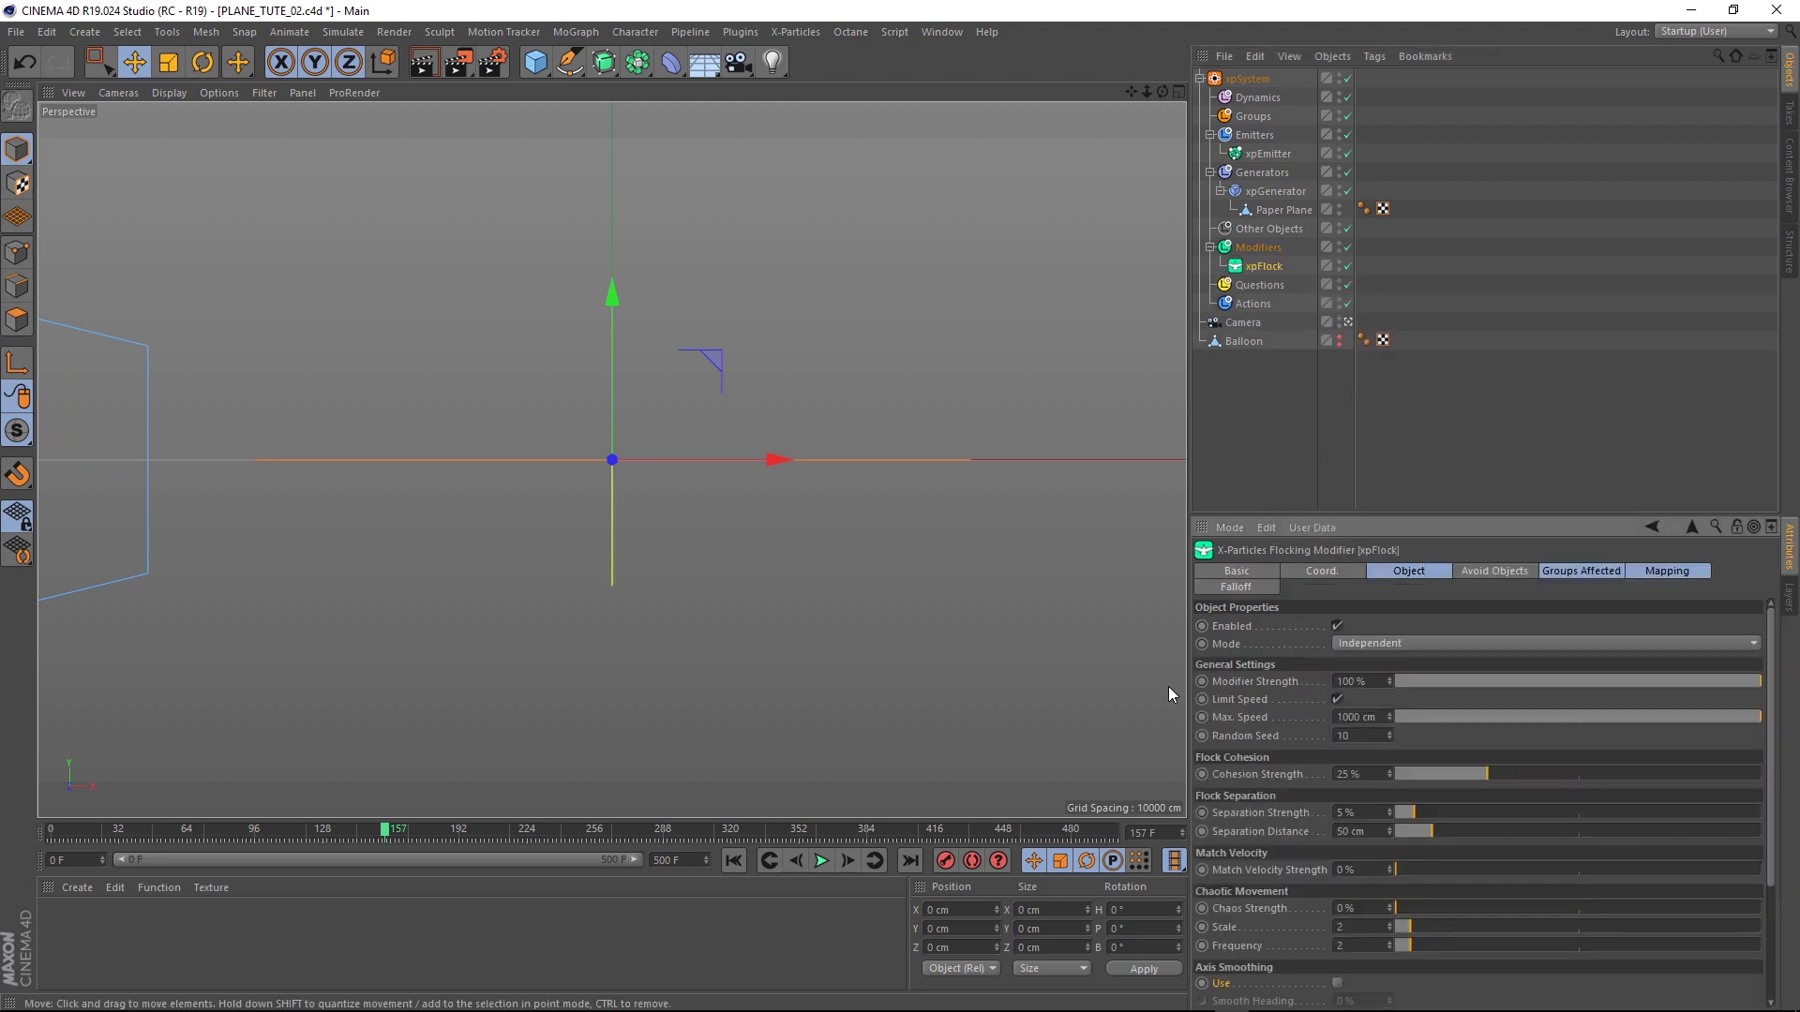
click(735, 861)
click(821, 861)
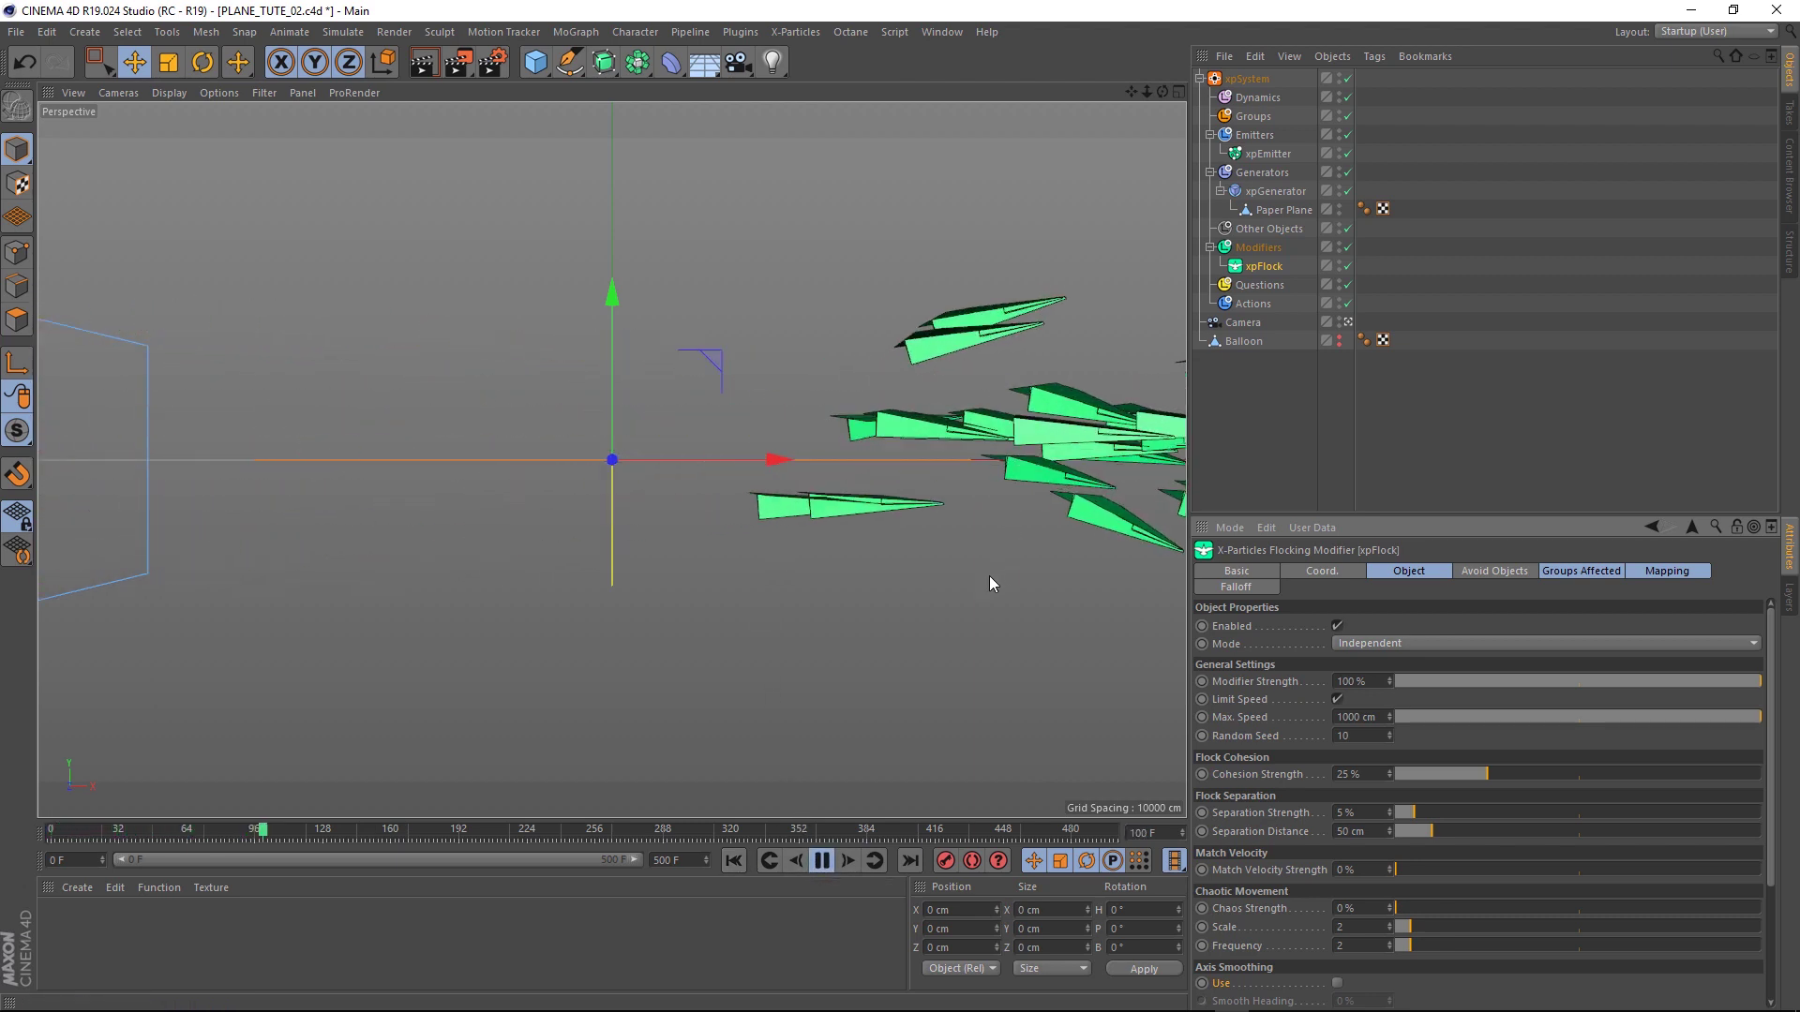
mouse_move(796, 536)
alt+mouse_down()
mouse_move(856, 545)
mouse_move(825, 525)
alt+mouse_up()
click(733, 861)
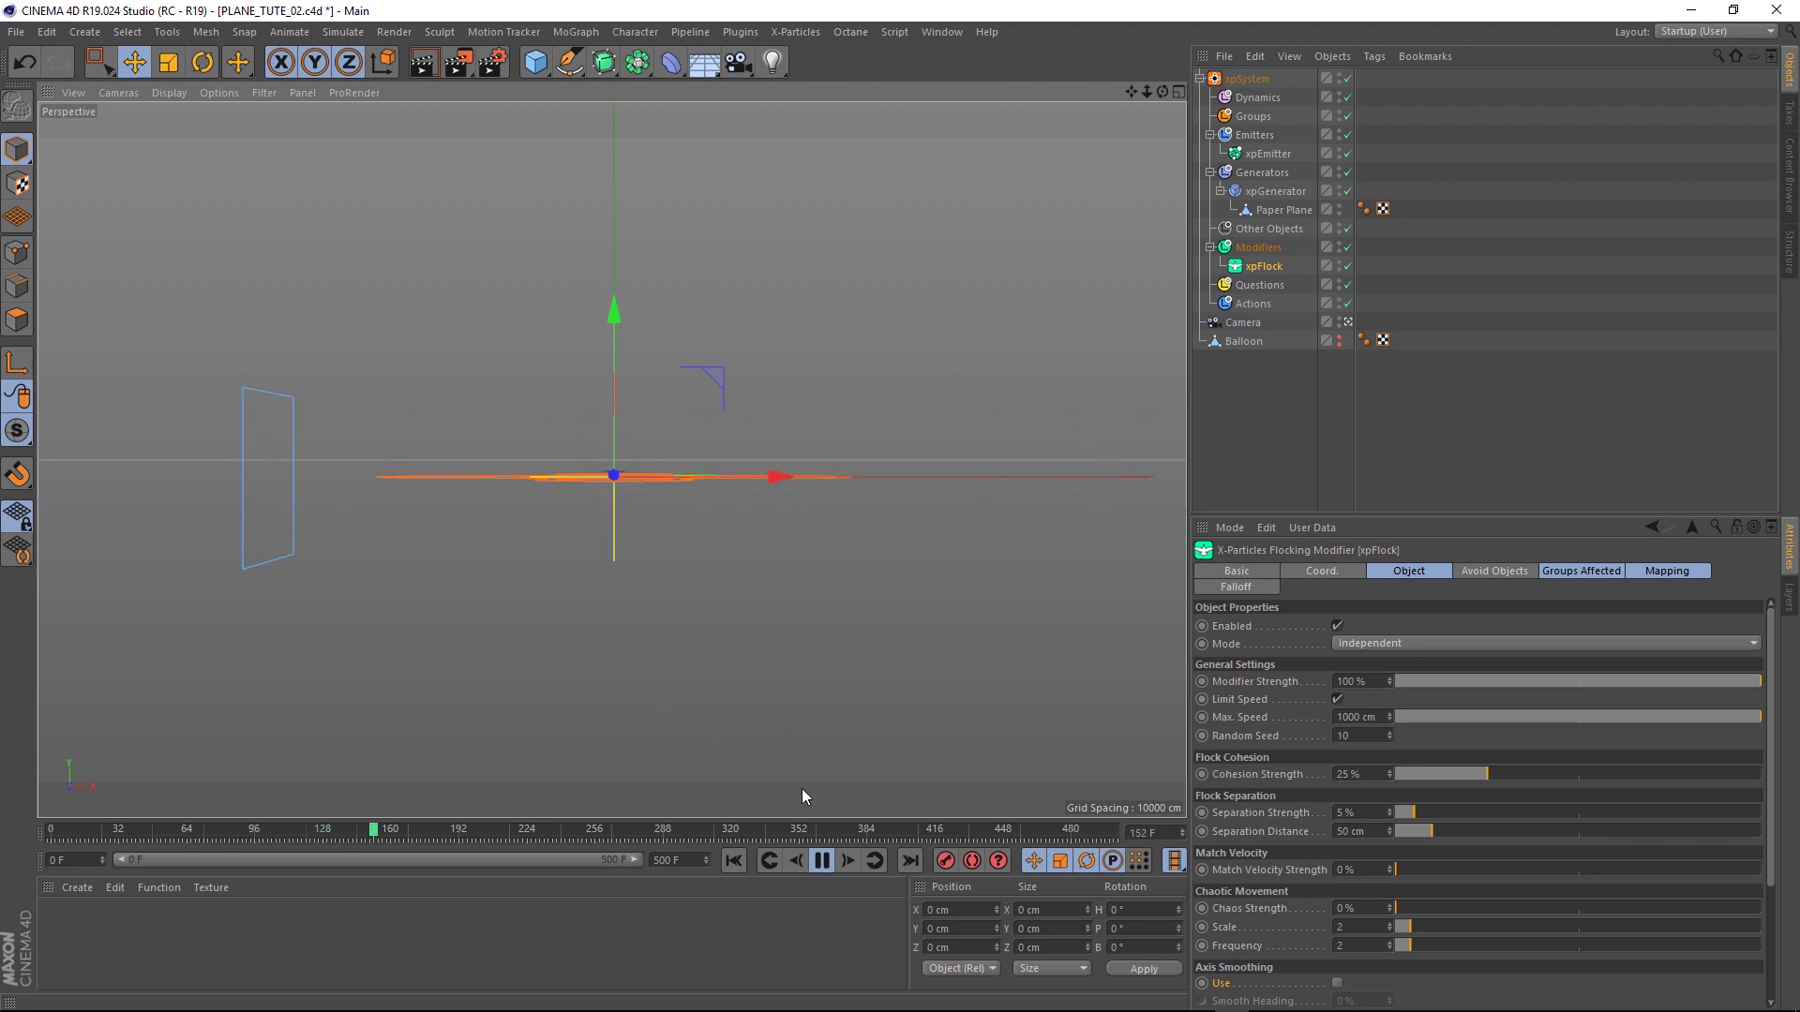
click(821, 861)
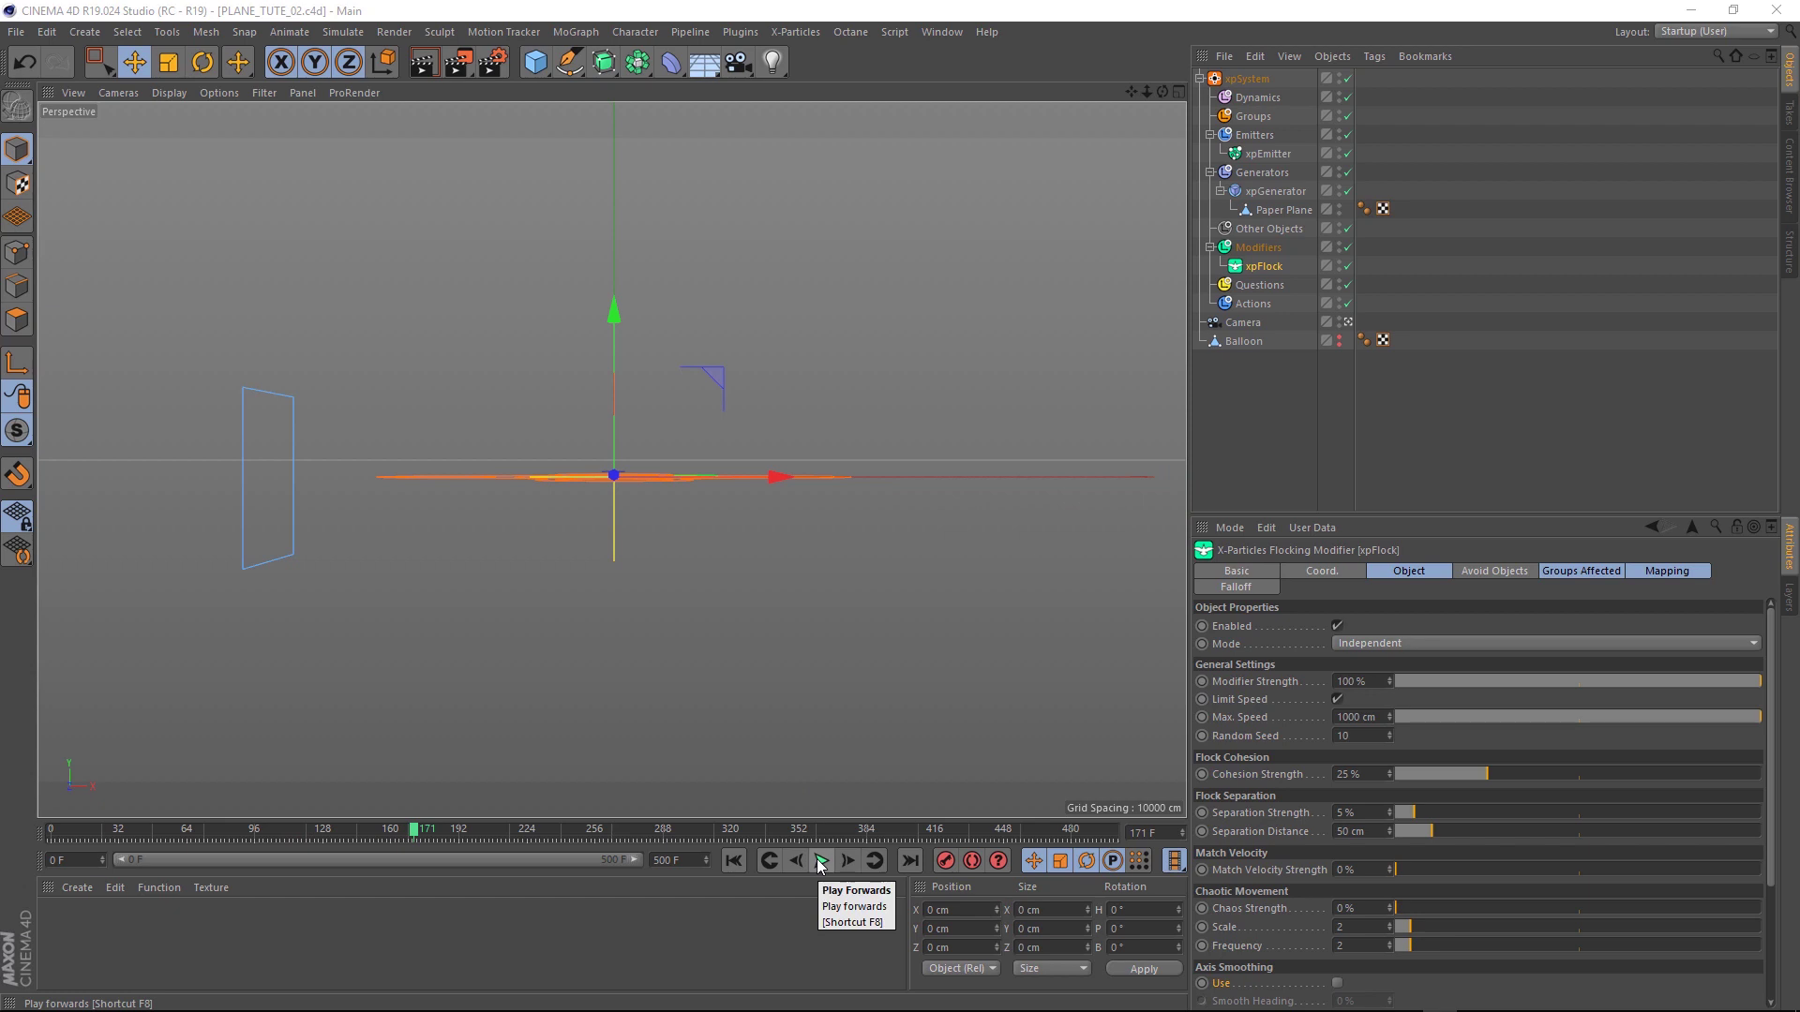
Add an xpAttractor modifier and move it up and to the right
click(1258, 247)
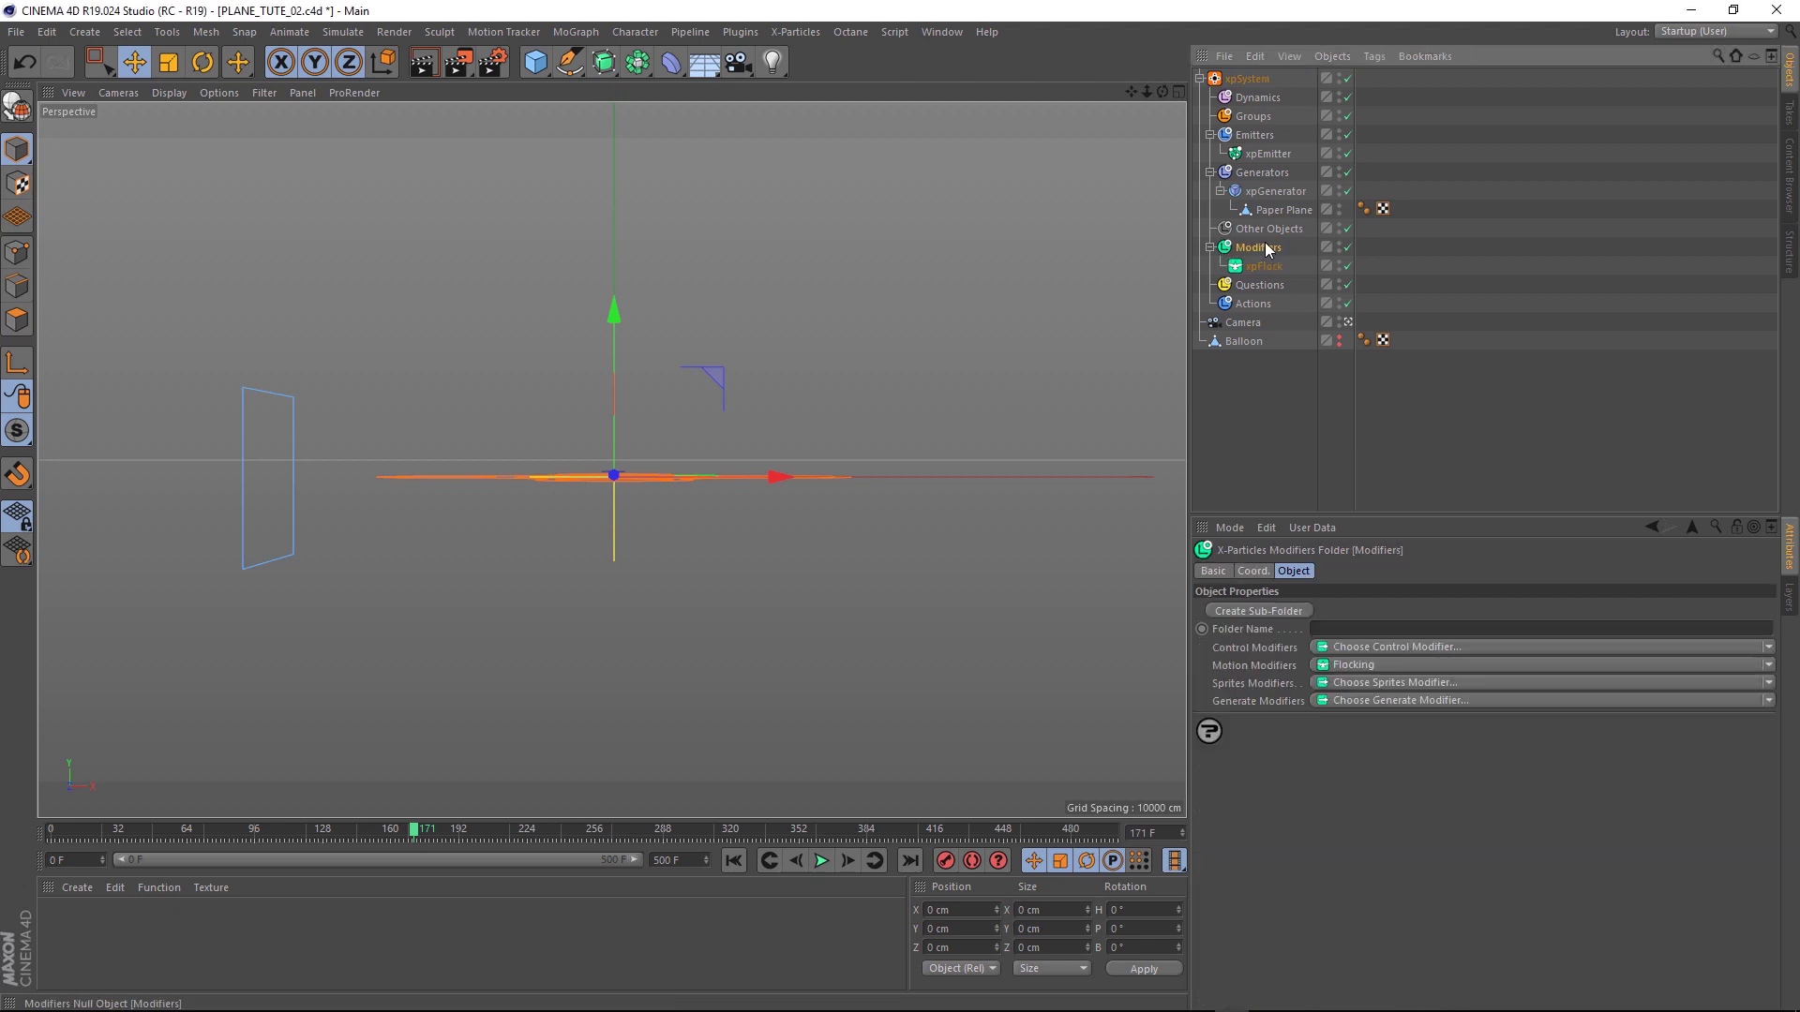
click(1331, 666)
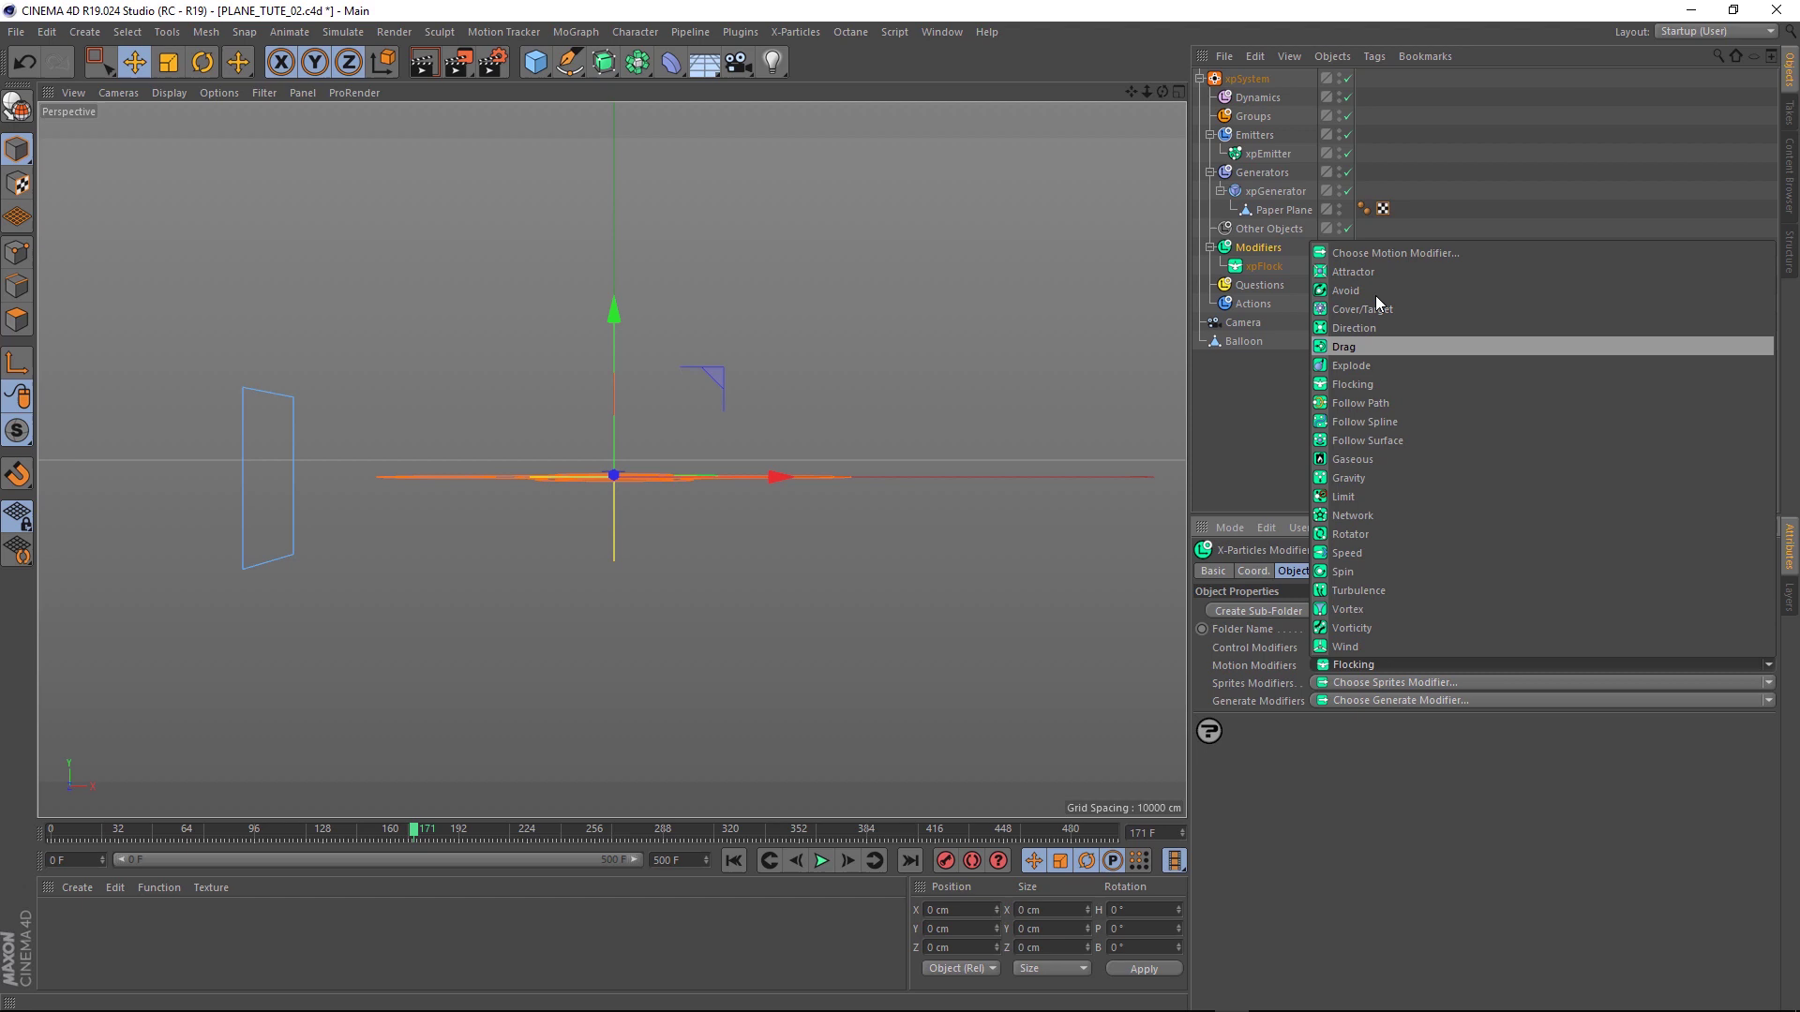
click(1376, 269)
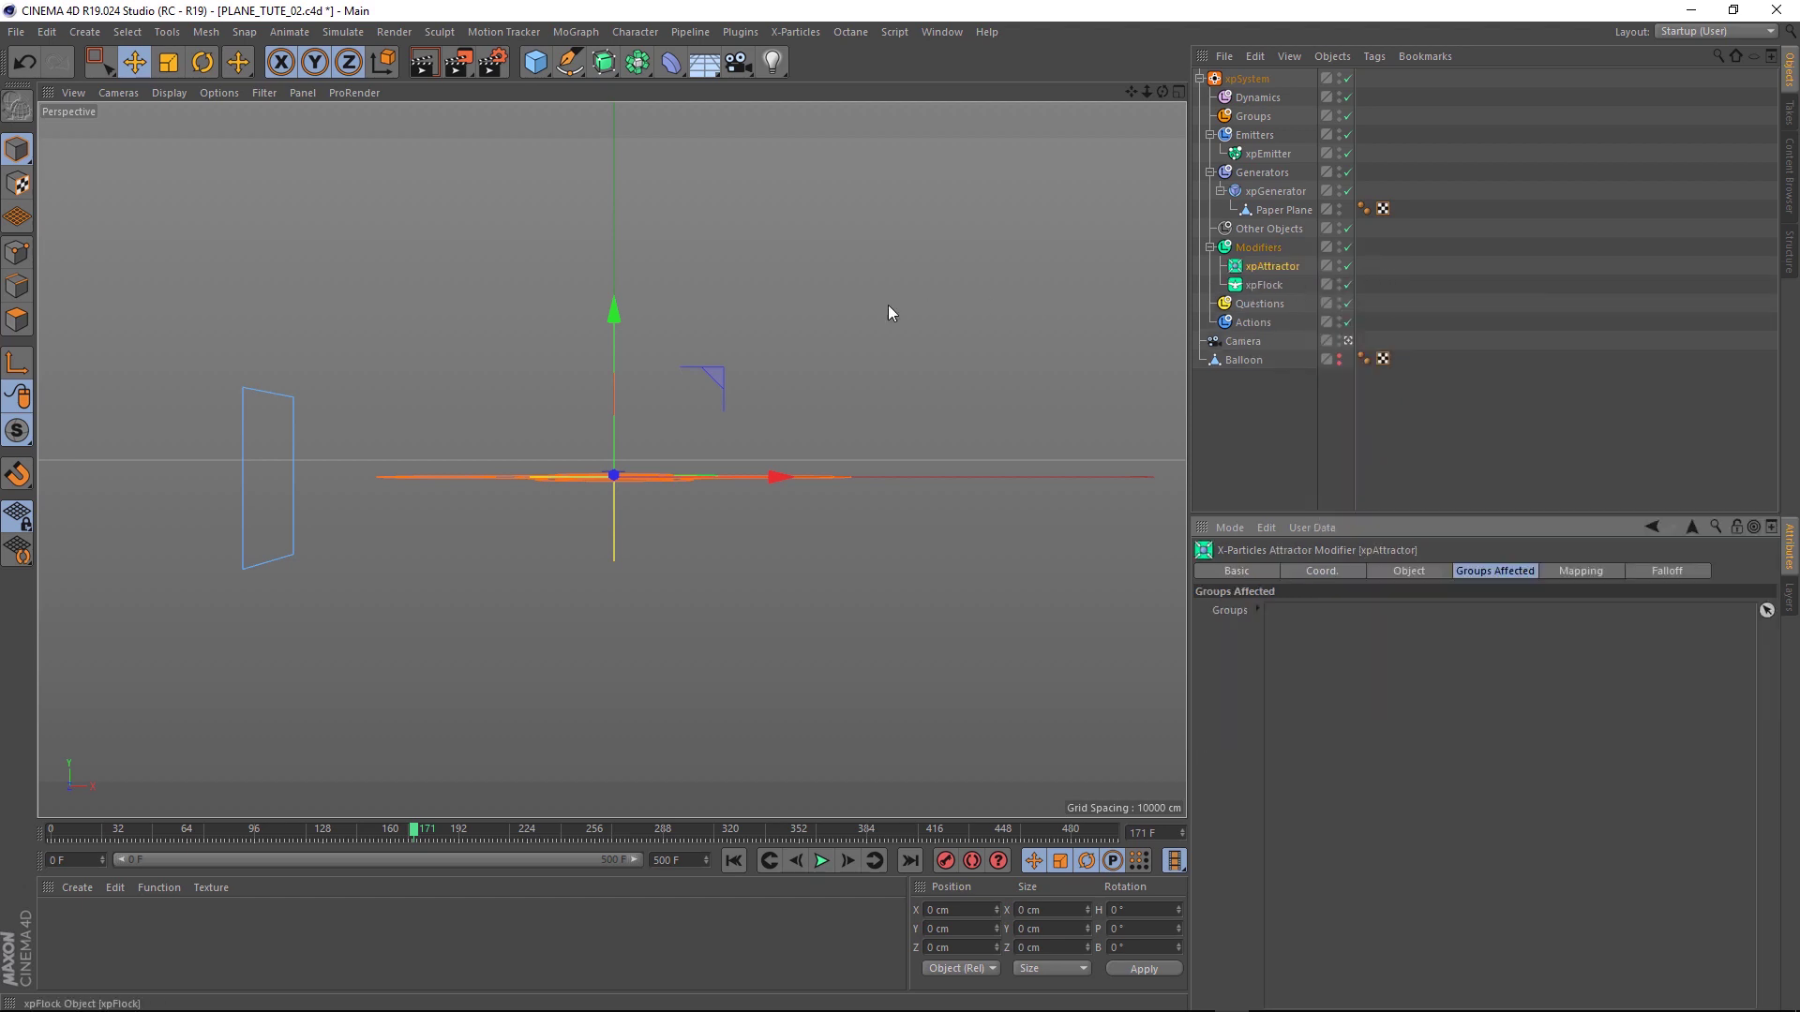
drag(649, 418, 839, 237)
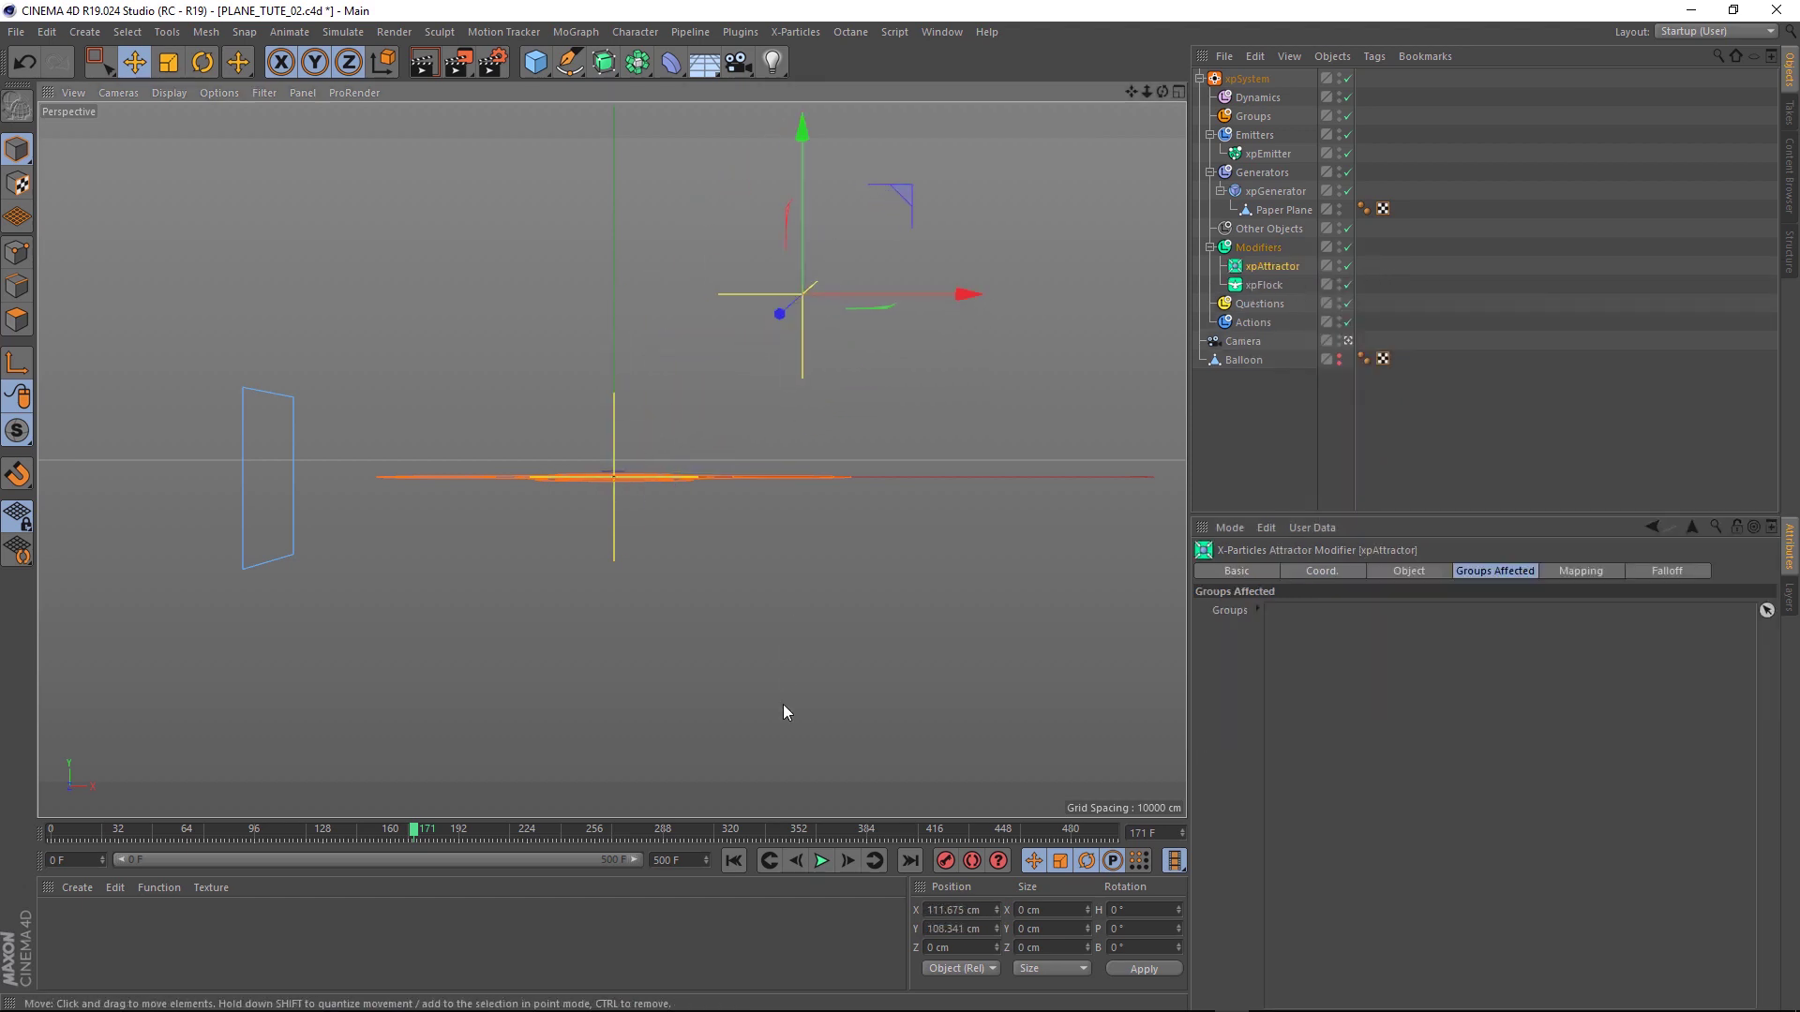
Replay the flock, reposition the attractor down-left near the origin, and save the scene
click(750, 860)
click(821, 861)
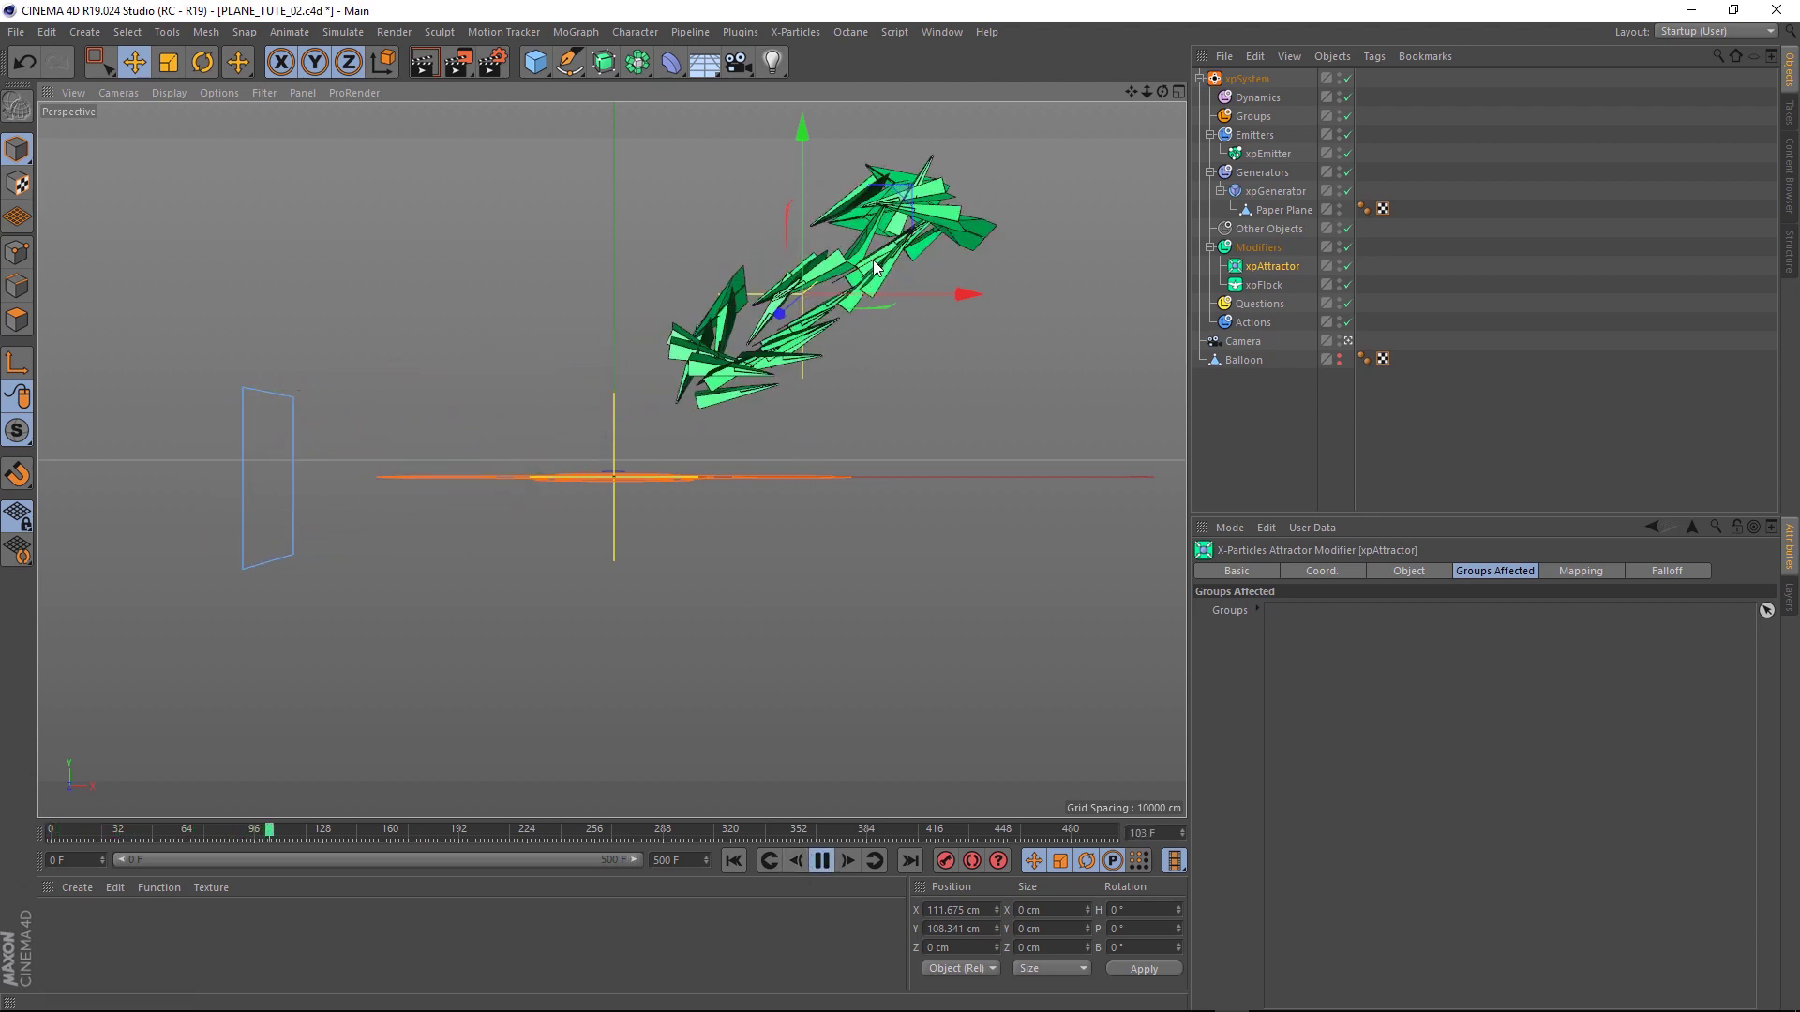
drag(802, 408, 509, 306)
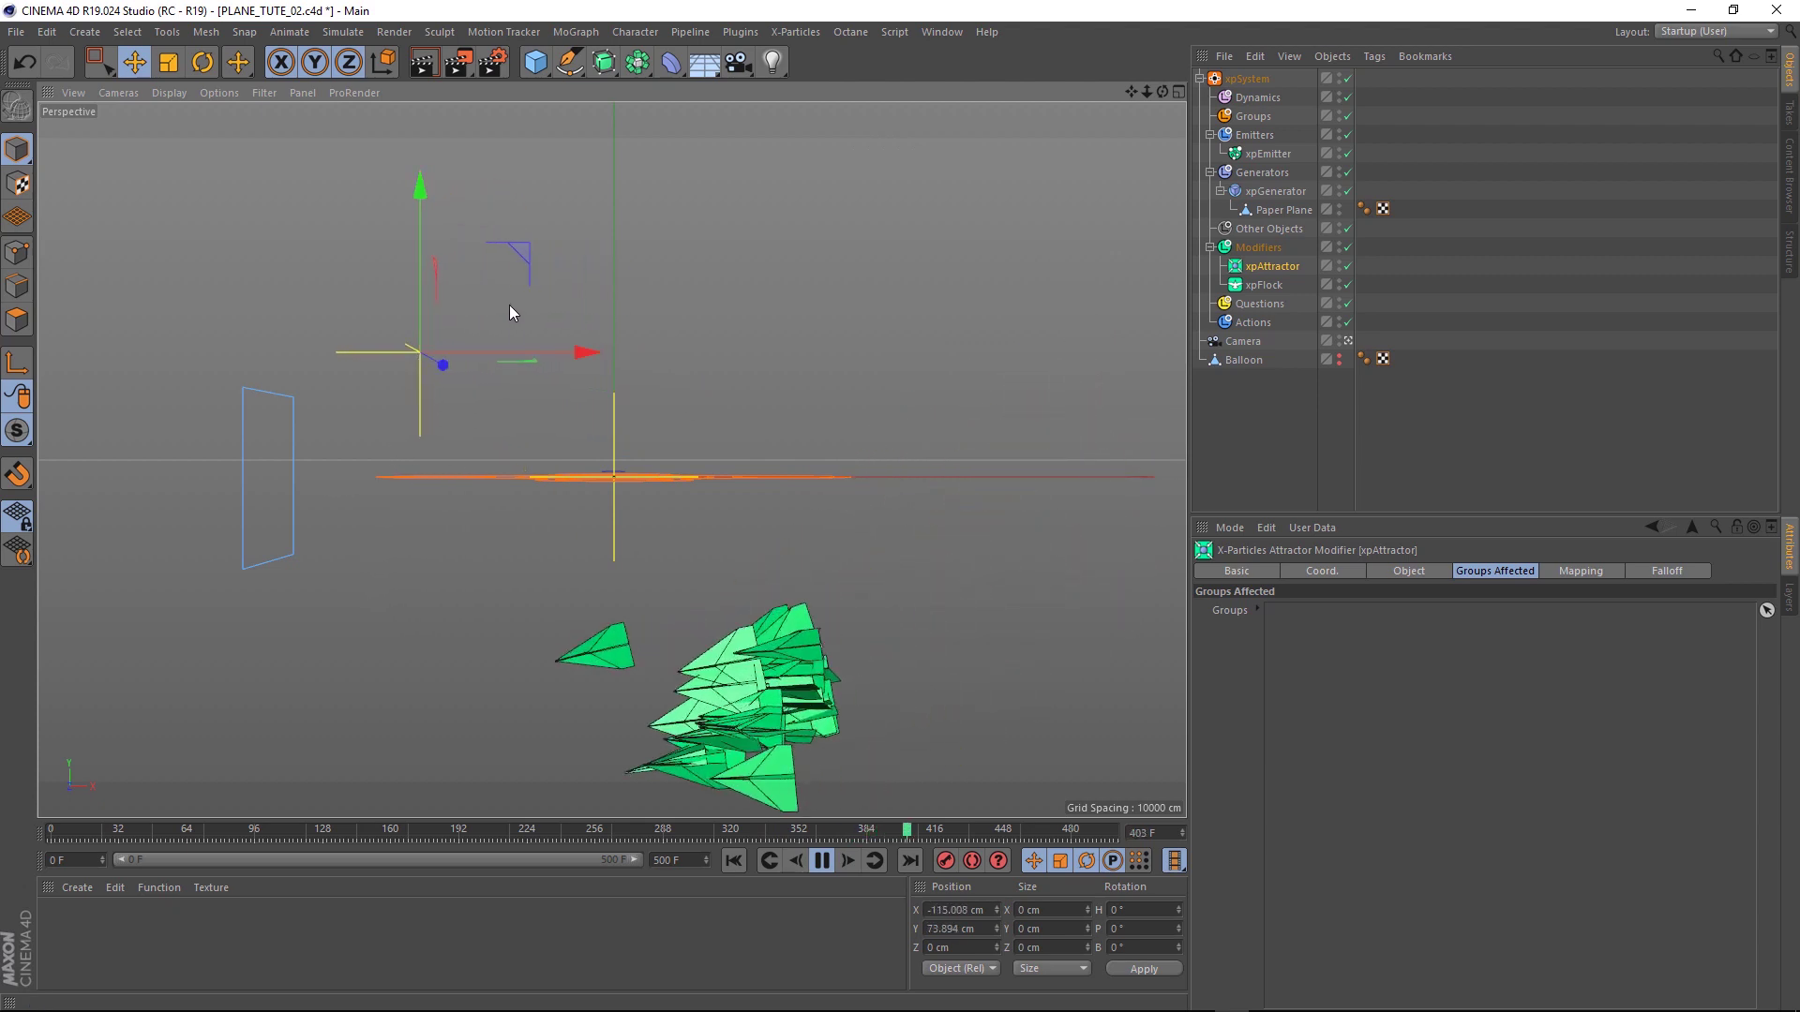
click(822, 864)
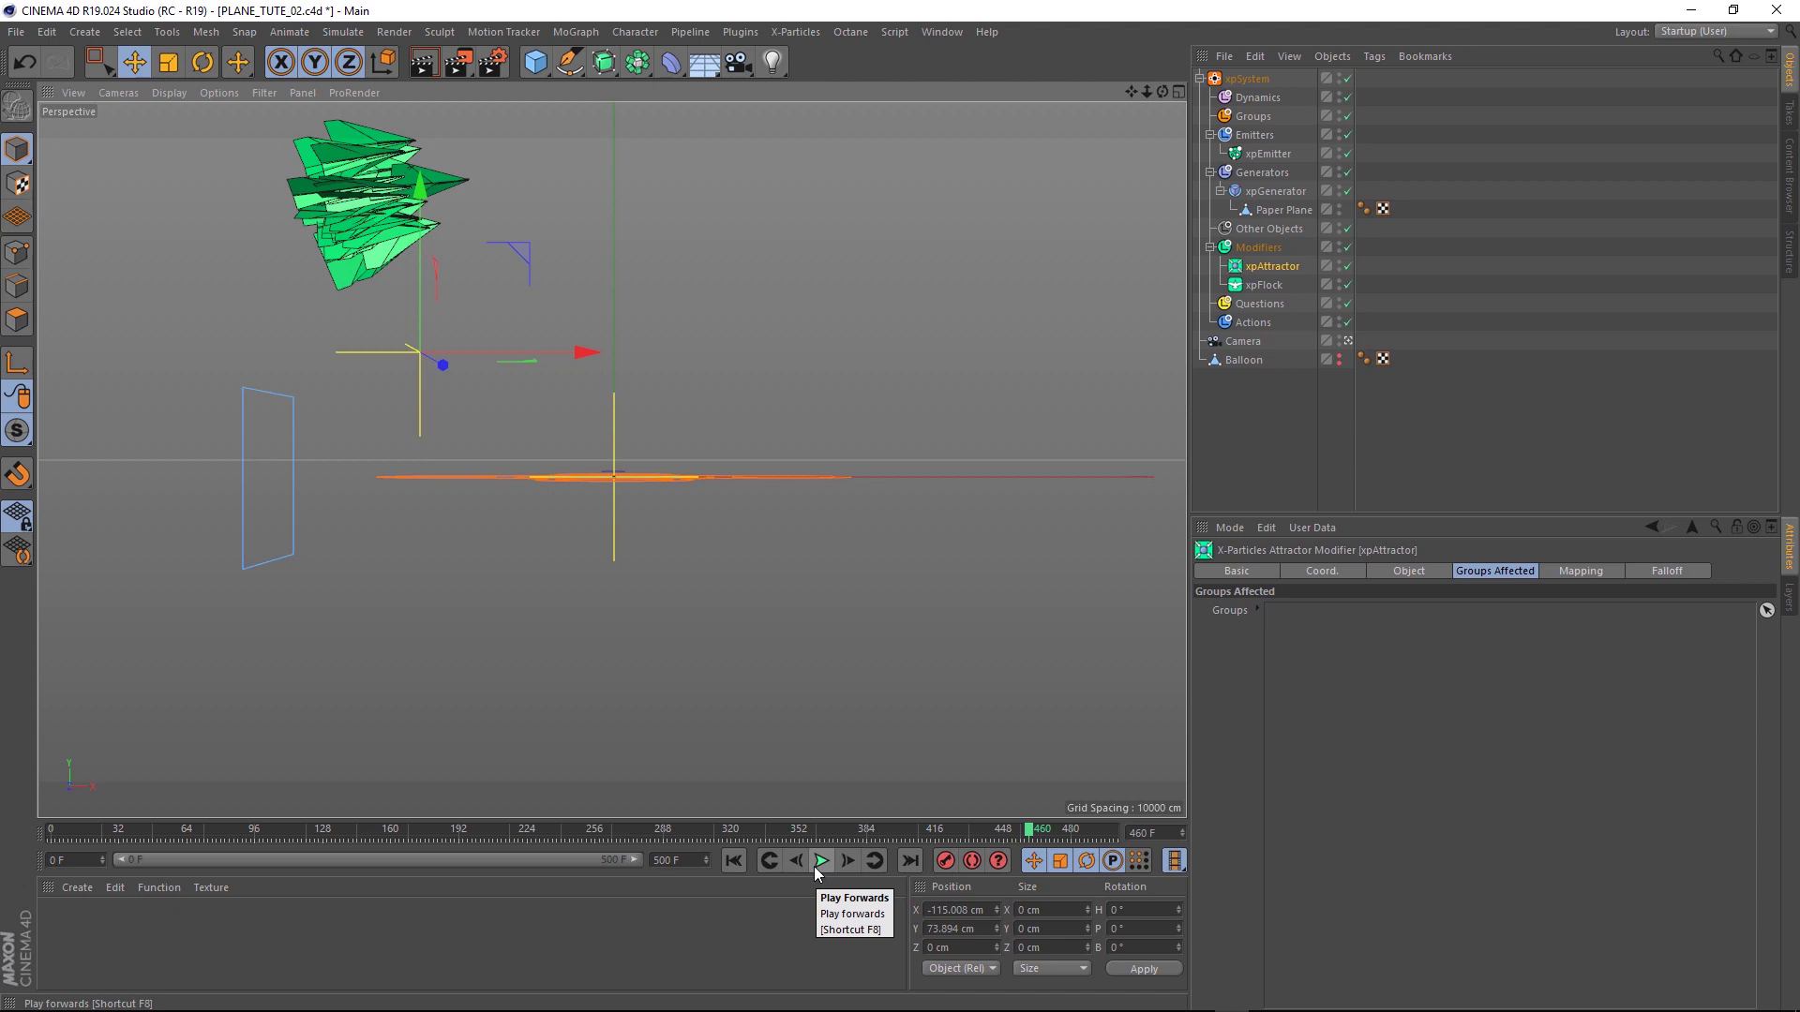
key(ctrl+s)
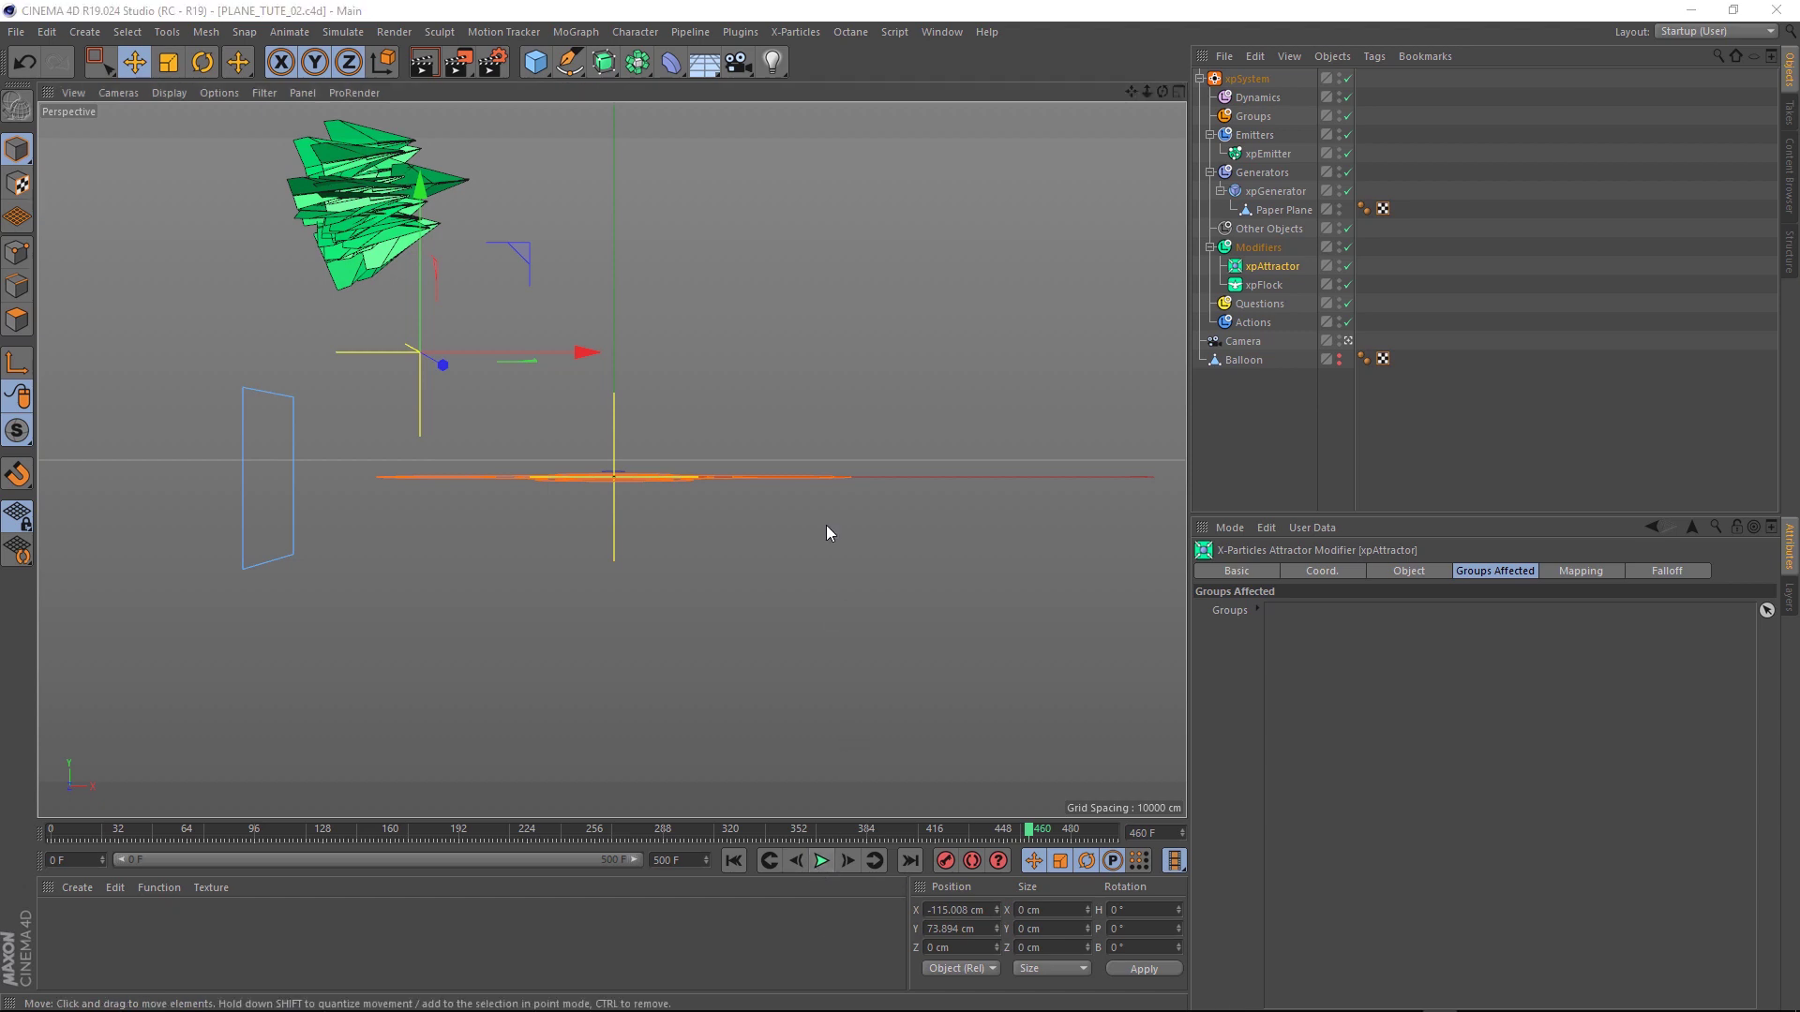
Open the Cappucino motion recorder from the Character menu and move its window aside
click(642, 36)
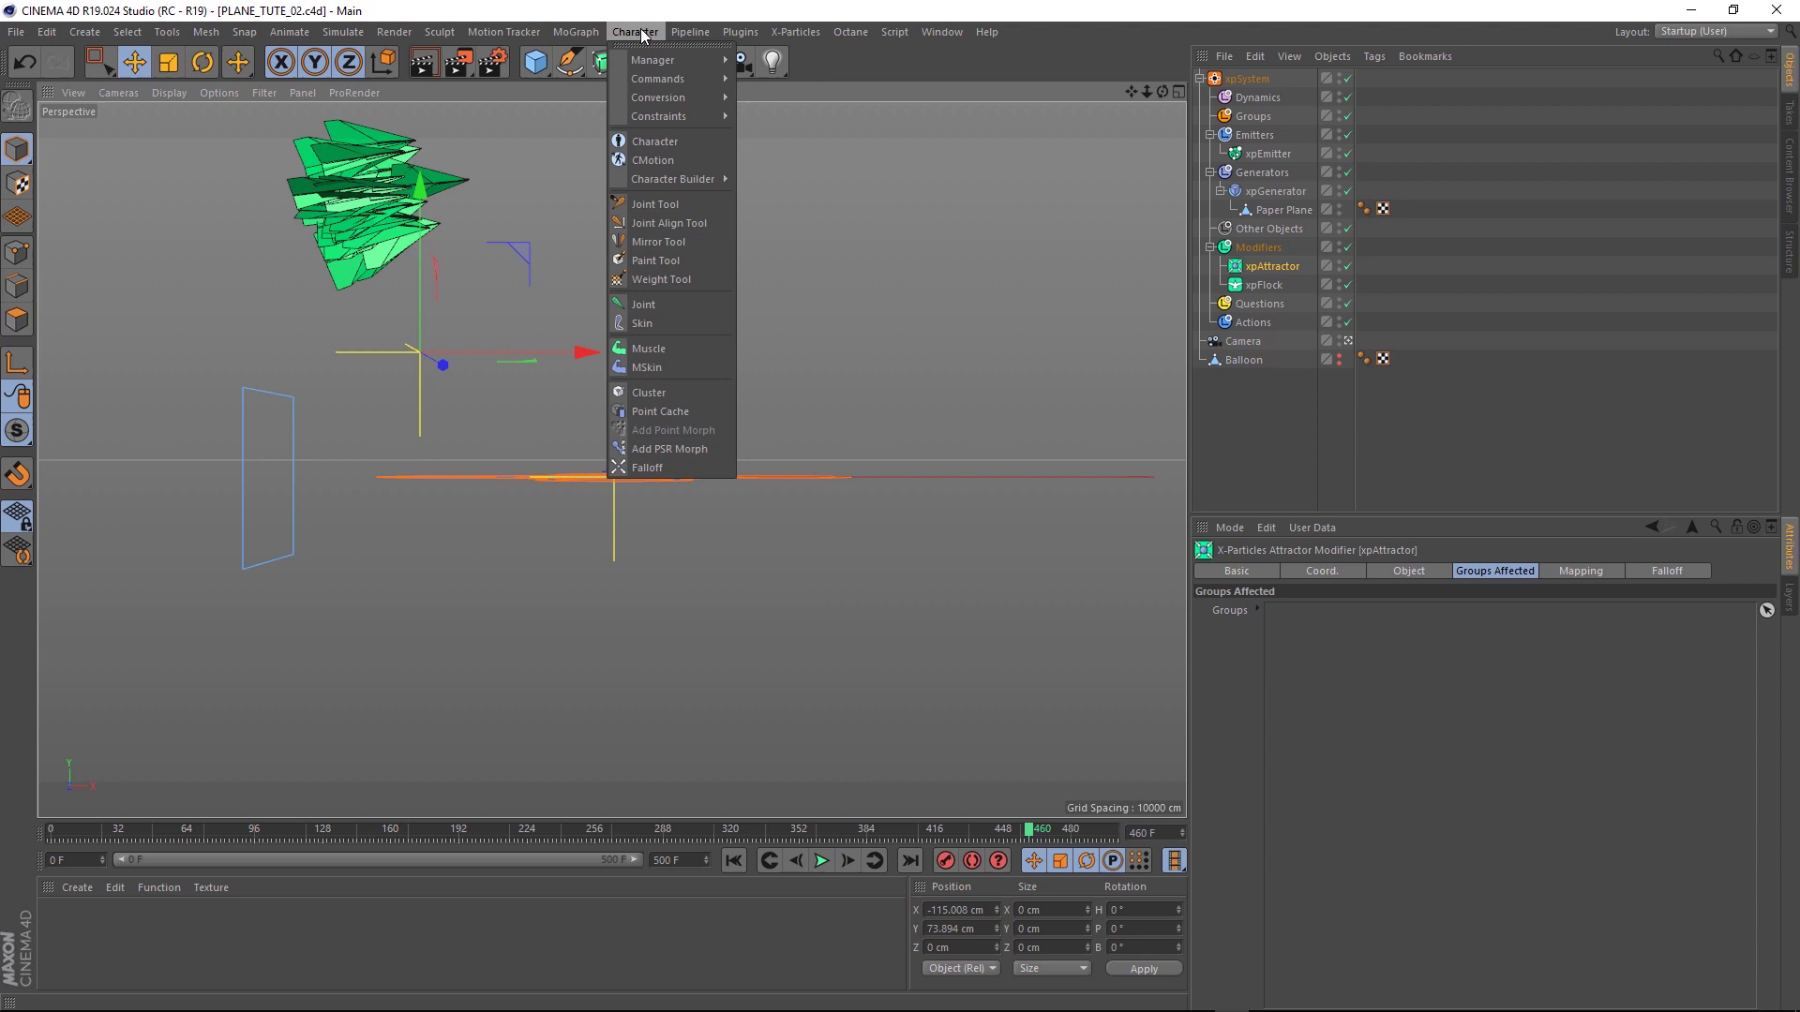
mouse_move(668, 60)
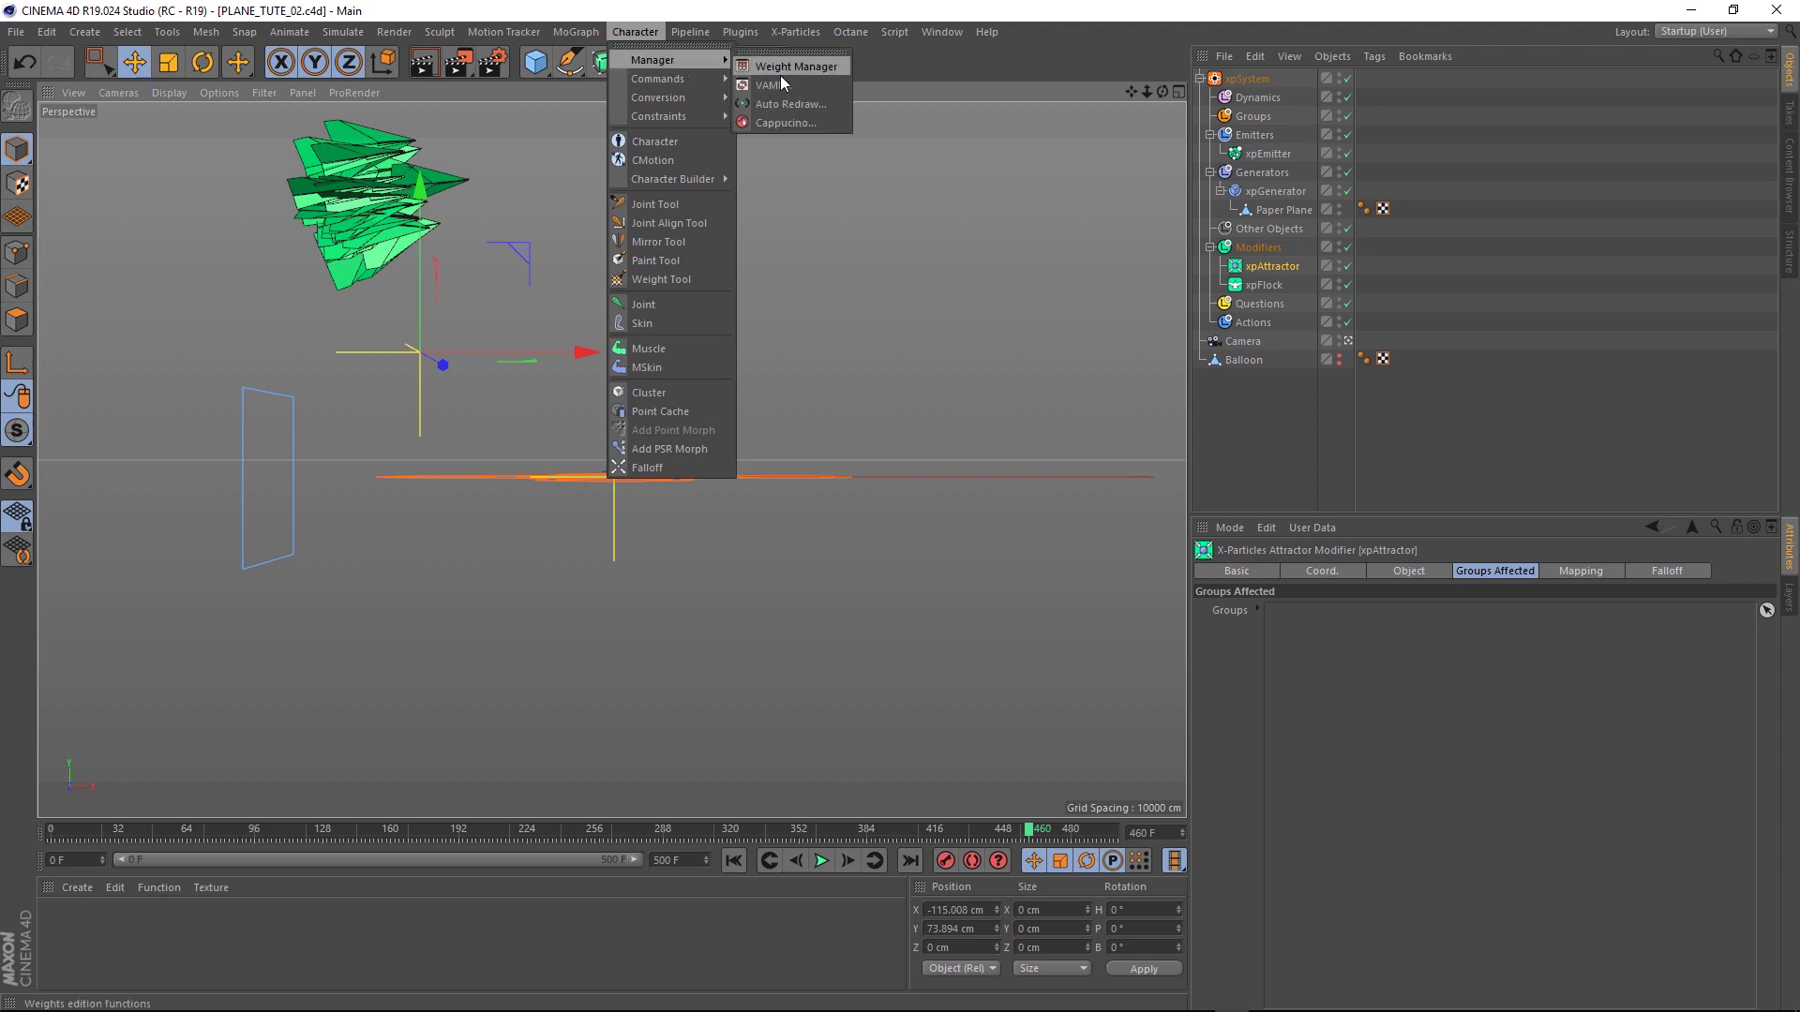
click(782, 122)
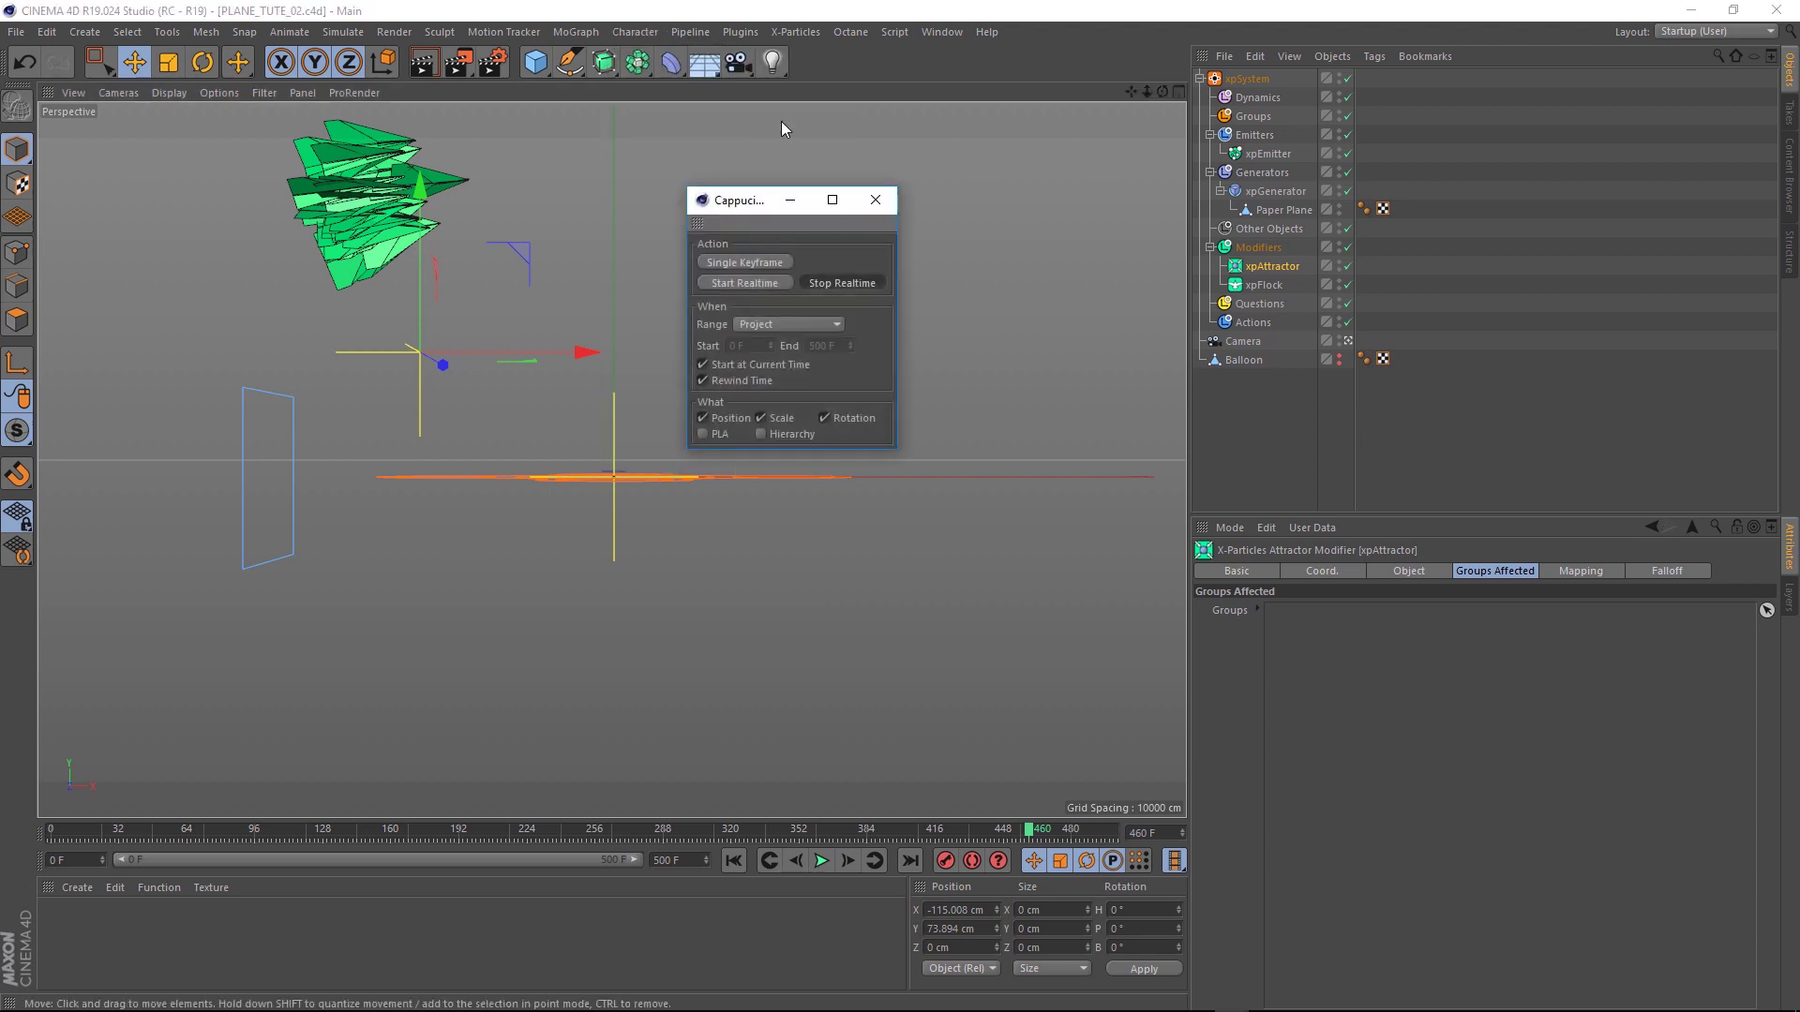
drag(742, 206, 1140, 272)
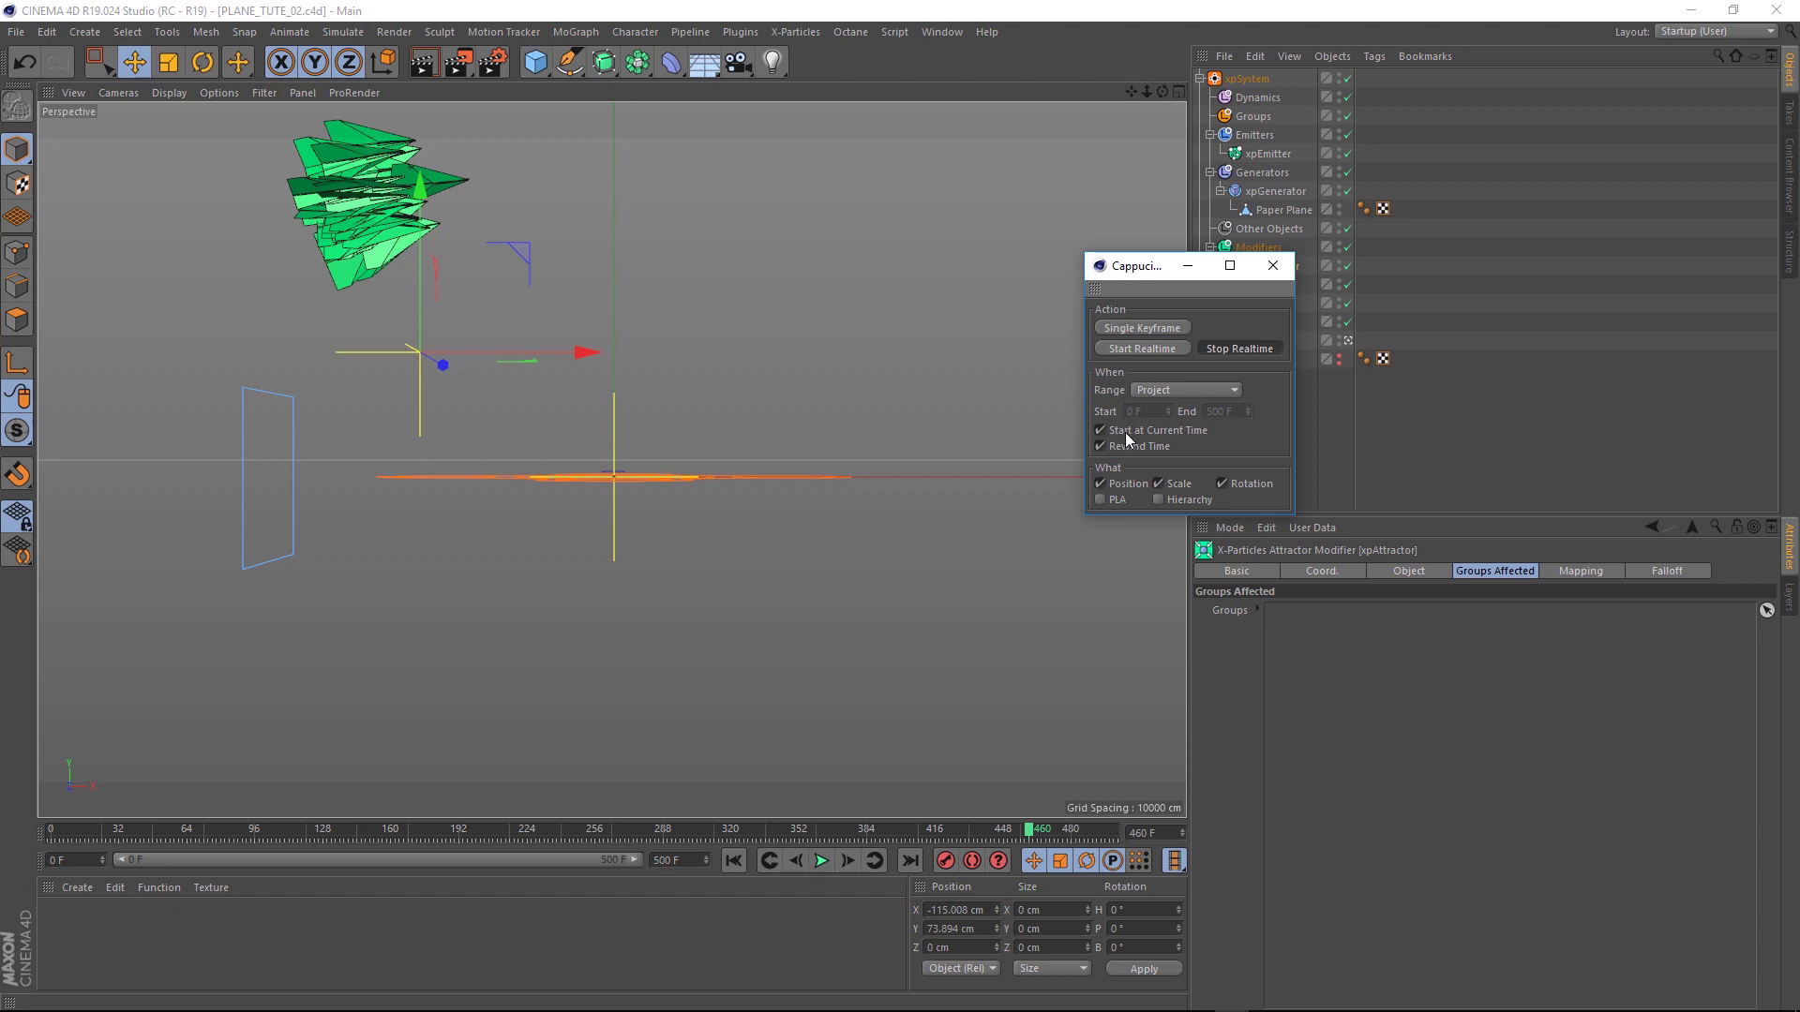
Return to frame 0 and set Cappucino to record position only, with Scale and Rotation unchecked
click(734, 861)
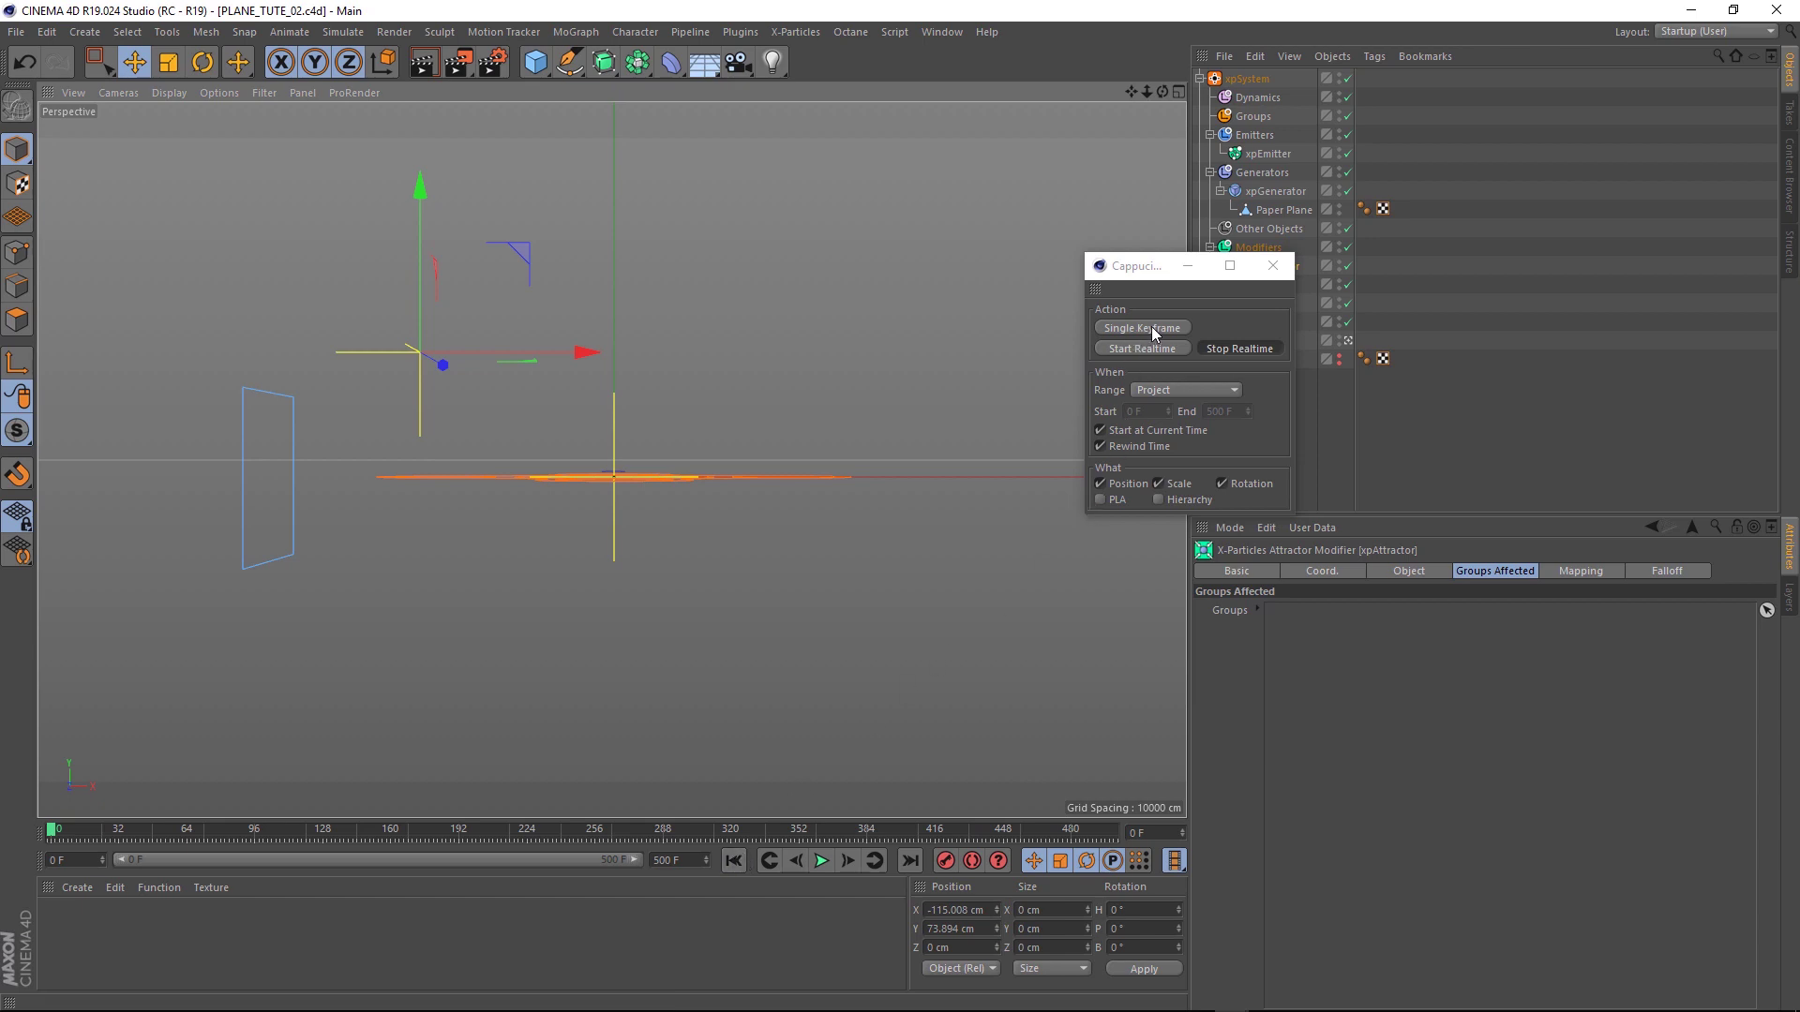
click(1154, 352)
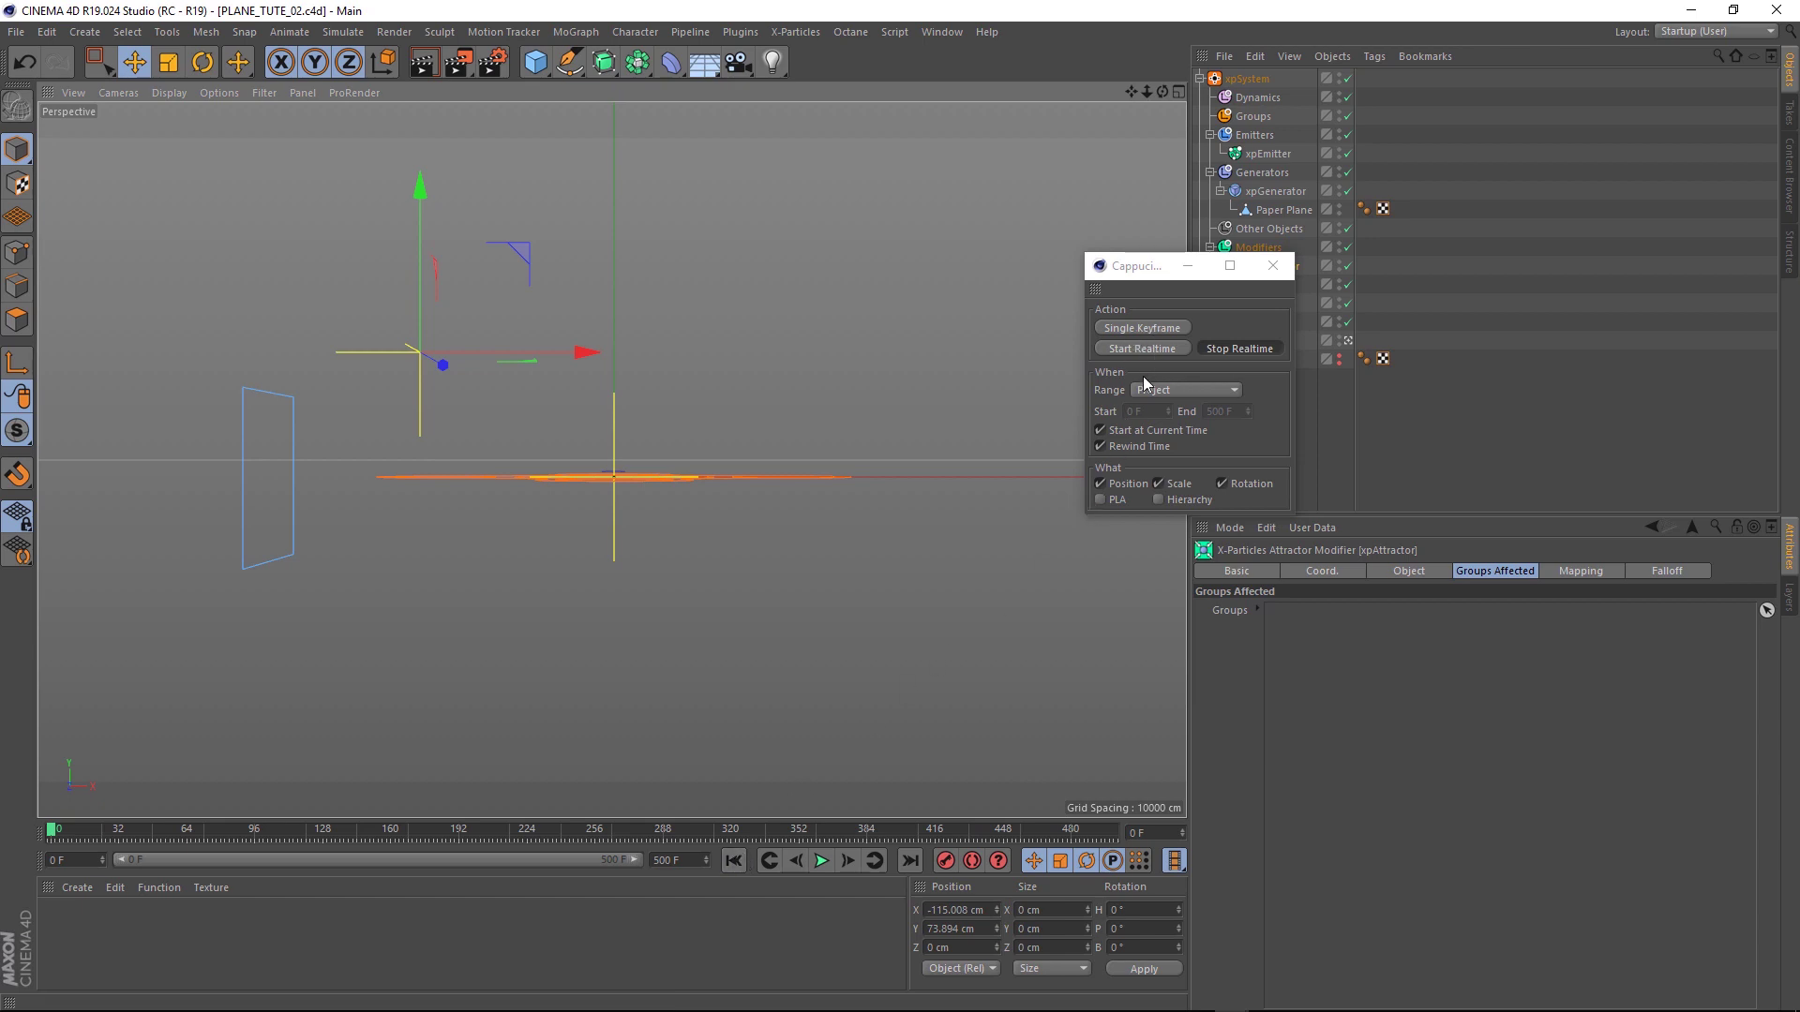
click(1159, 484)
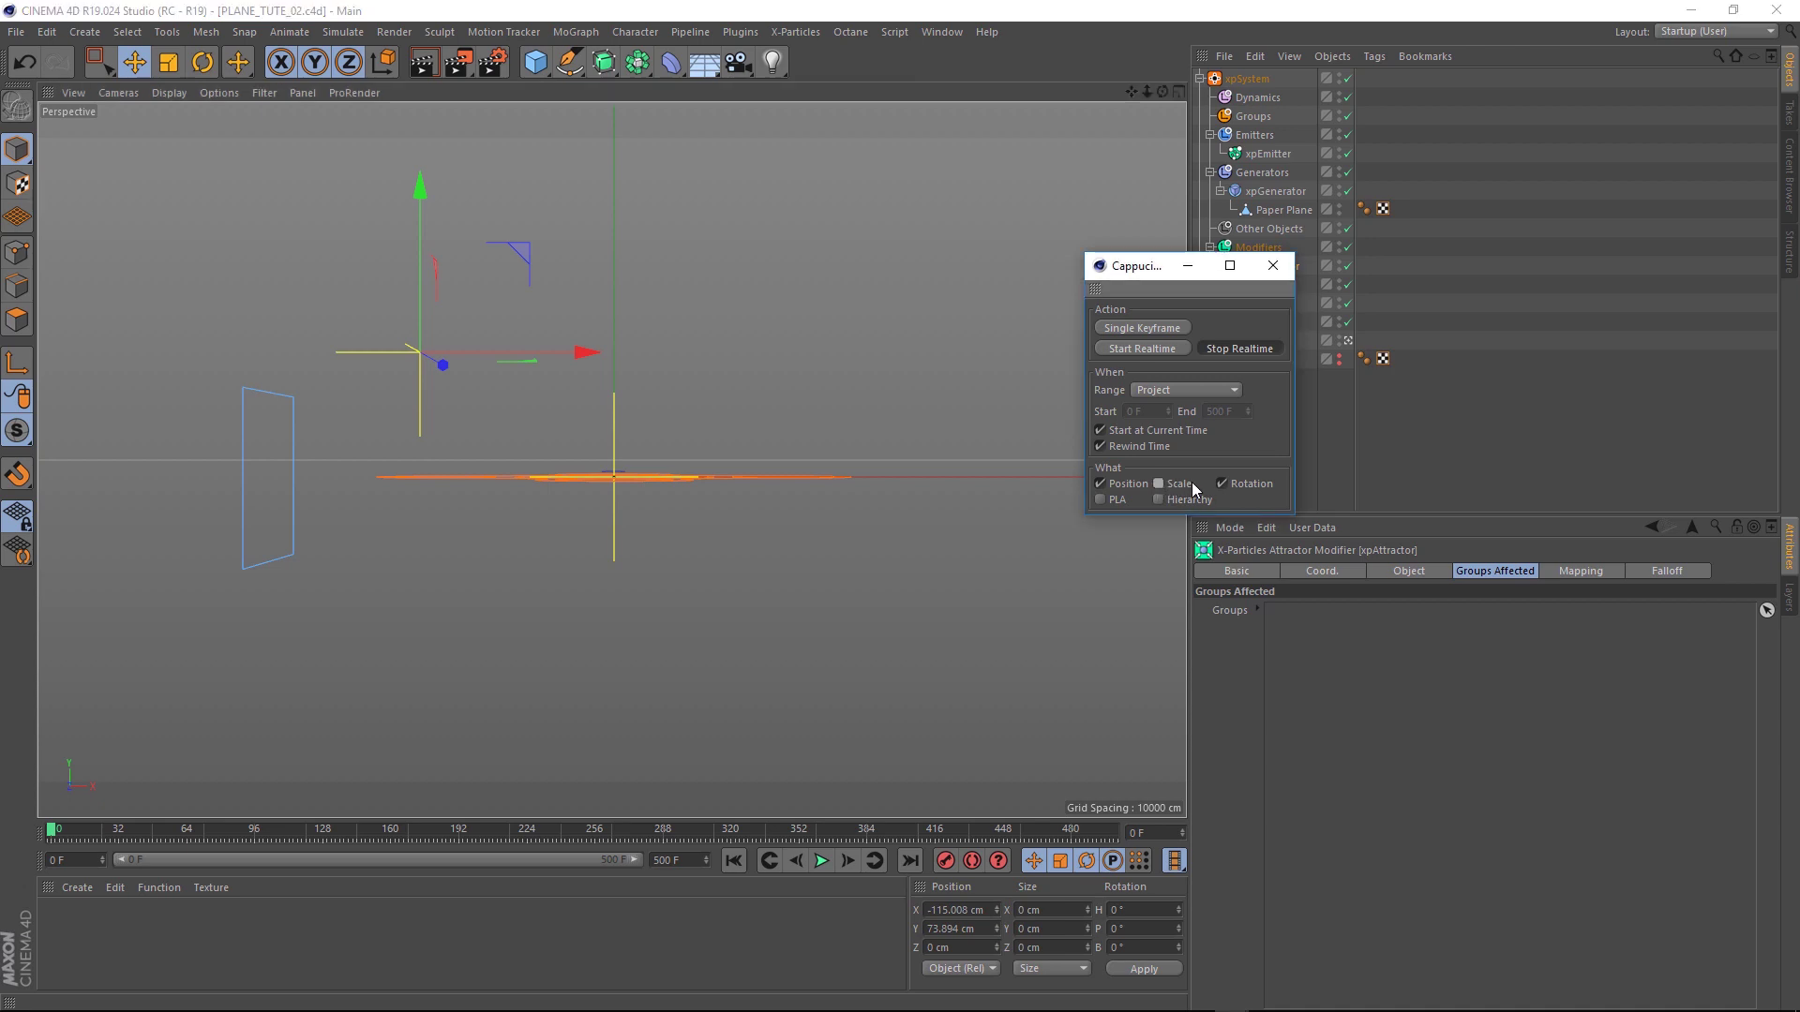
click(1222, 484)
Live-record a looping flight path by dragging the xpAttractor around, then play it back
click(1133, 350)
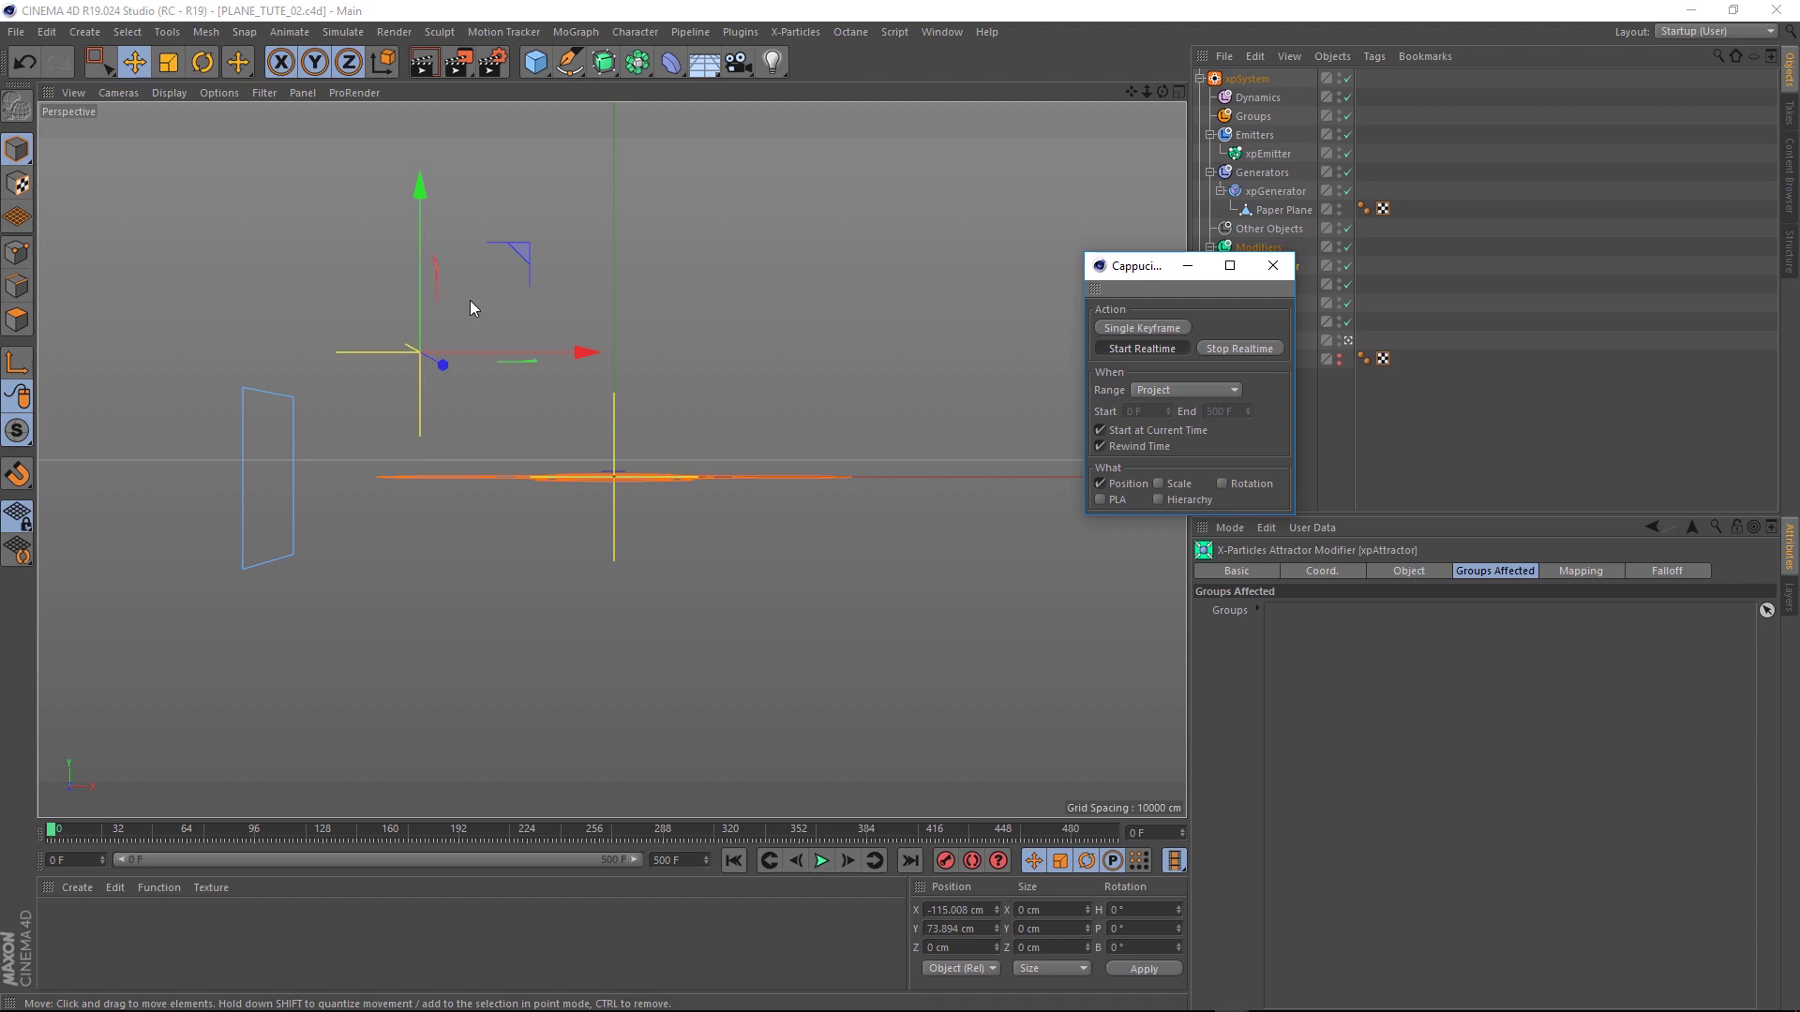
mouse_move(470, 307)
mouse_down()
mouse_move(697, 189)
mouse_move(800, 190)
mouse_move(949, 324)
mouse_move(1006, 422)
mouse_move(1011, 508)
mouse_move(984, 586)
mouse_move(897, 644)
mouse_move(654, 695)
mouse_move(523, 661)
mouse_move(432, 528)
mouse_move(441, 372)
mouse_move(506, 315)
mouse_move(535, 247)
mouse_move(536, 172)
mouse_move(584, 139)
mouse_move(624, 225)
mouse_move(590, 535)
mouse_move(641, 559)
mouse_move(726, 547)
mouse_move(848, 441)
mouse_move(1027, 219)
mouse_move(1011, 144)
mouse_move(510, 128)
mouse_move(444, 273)
mouse_move(443, 371)
mouse_move(479, 446)
mouse_move(528, 445)
mouse_move(633, 340)
mouse_move(642, 213)
mouse_move(609, 200)
mouse_move(540, 220)
mouse_move(641, 298)
mouse_move(936, 364)
mouse_move(994, 423)
mouse_move(1020, 536)
mouse_move(929, 578)
mouse_move(737, 546)
mouse_move(587, 483)
mouse_move(503, 211)
mouse_move(439, 177)
mouse_move(311, 196)
mouse_move(243, 274)
mouse_move(249, 377)
mouse_move(331, 439)
mouse_move(559, 495)
mouse_up()
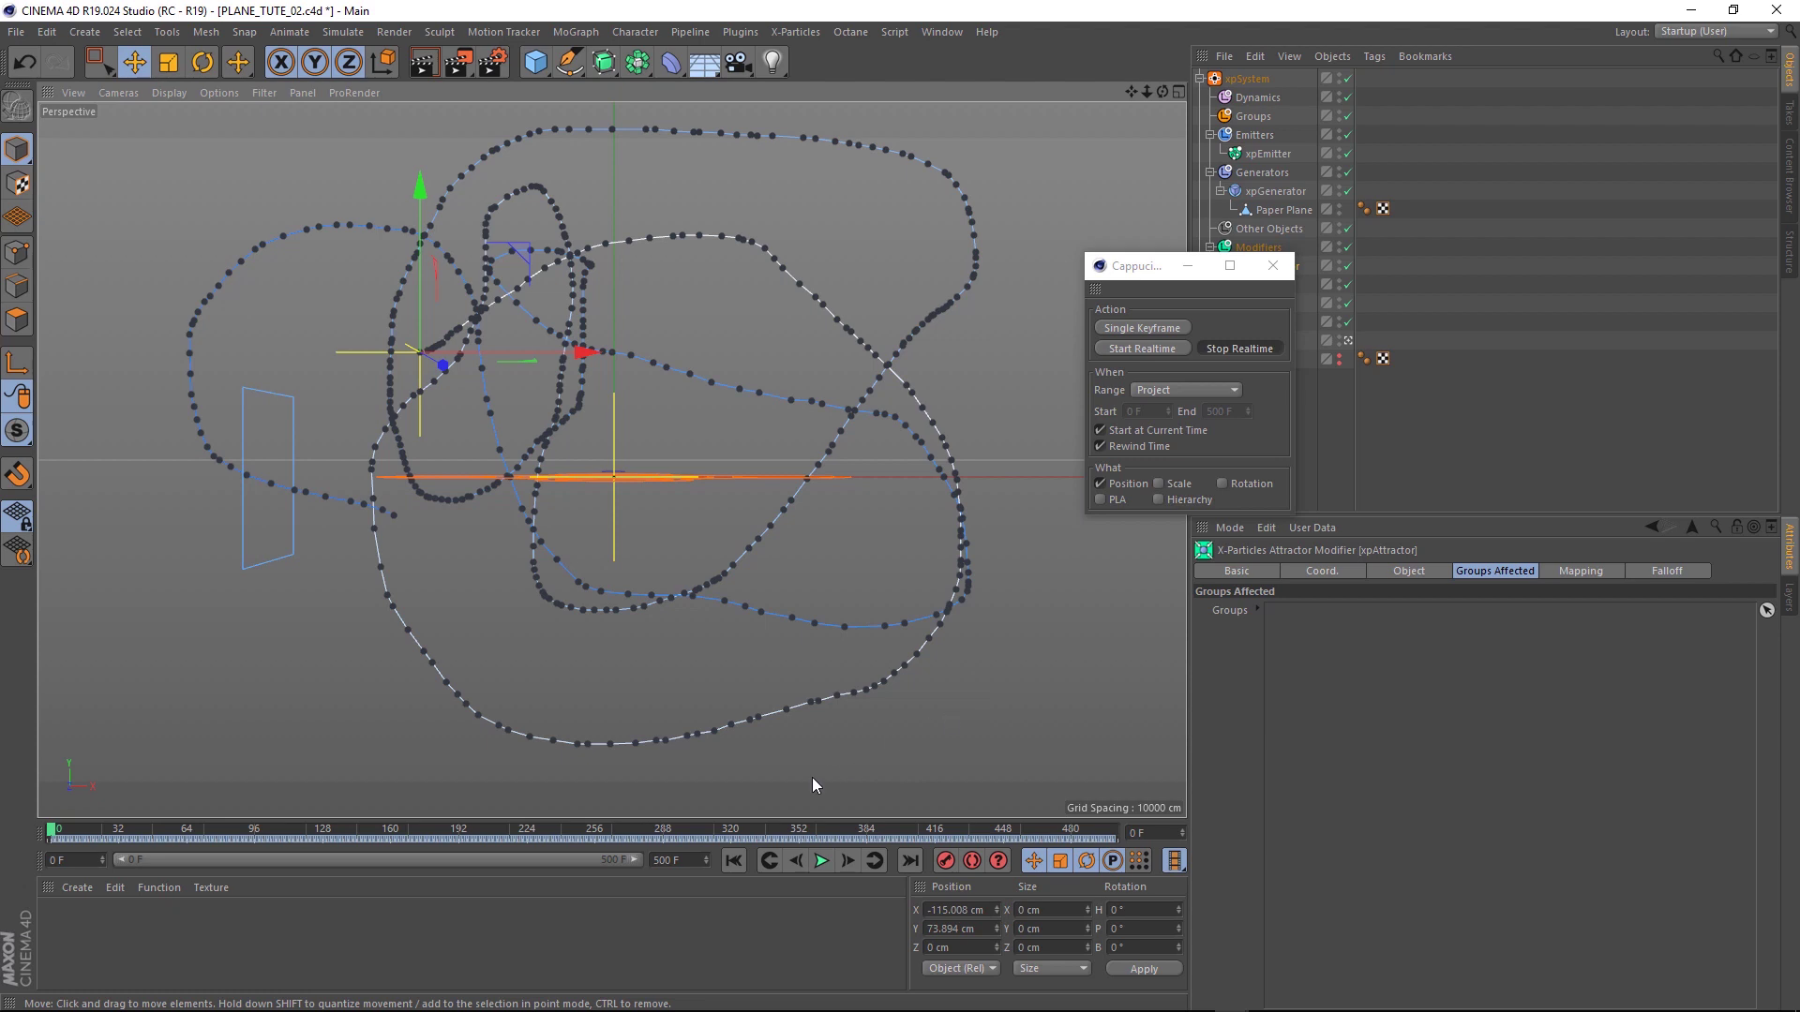
click(821, 861)
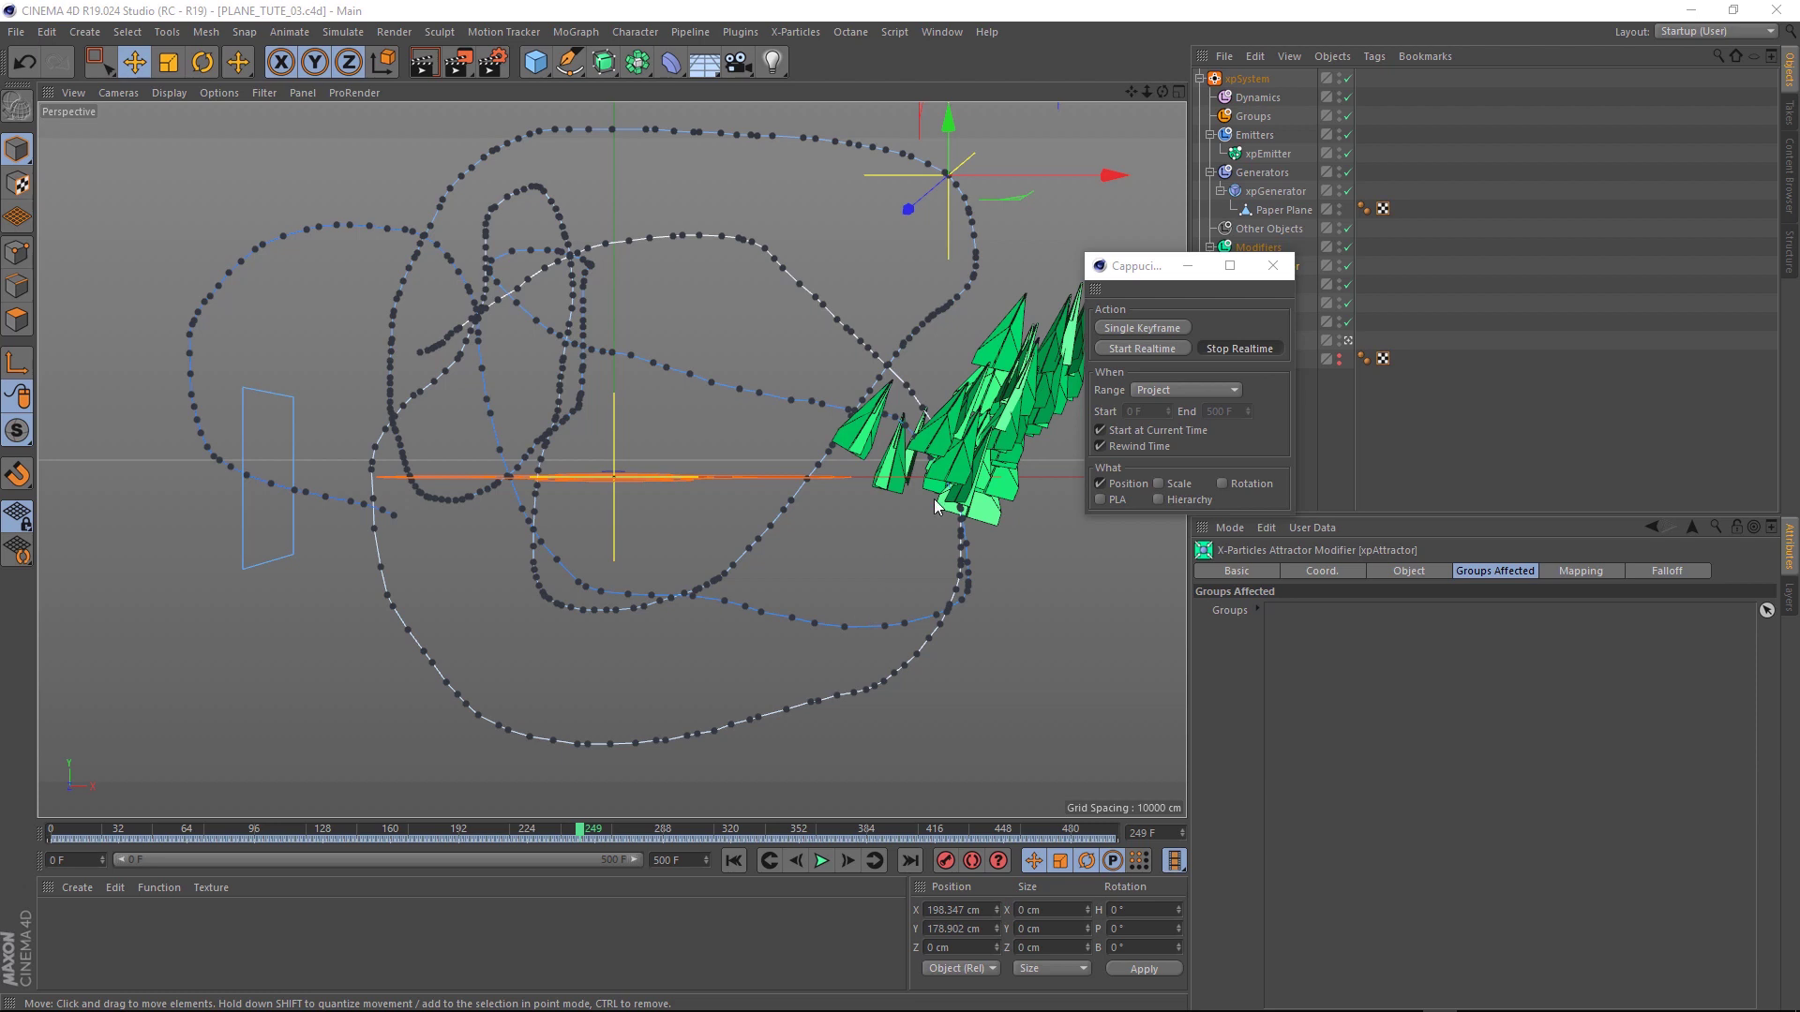
Close Cappucino and show the xpAttractor's F-curves
click(1269, 270)
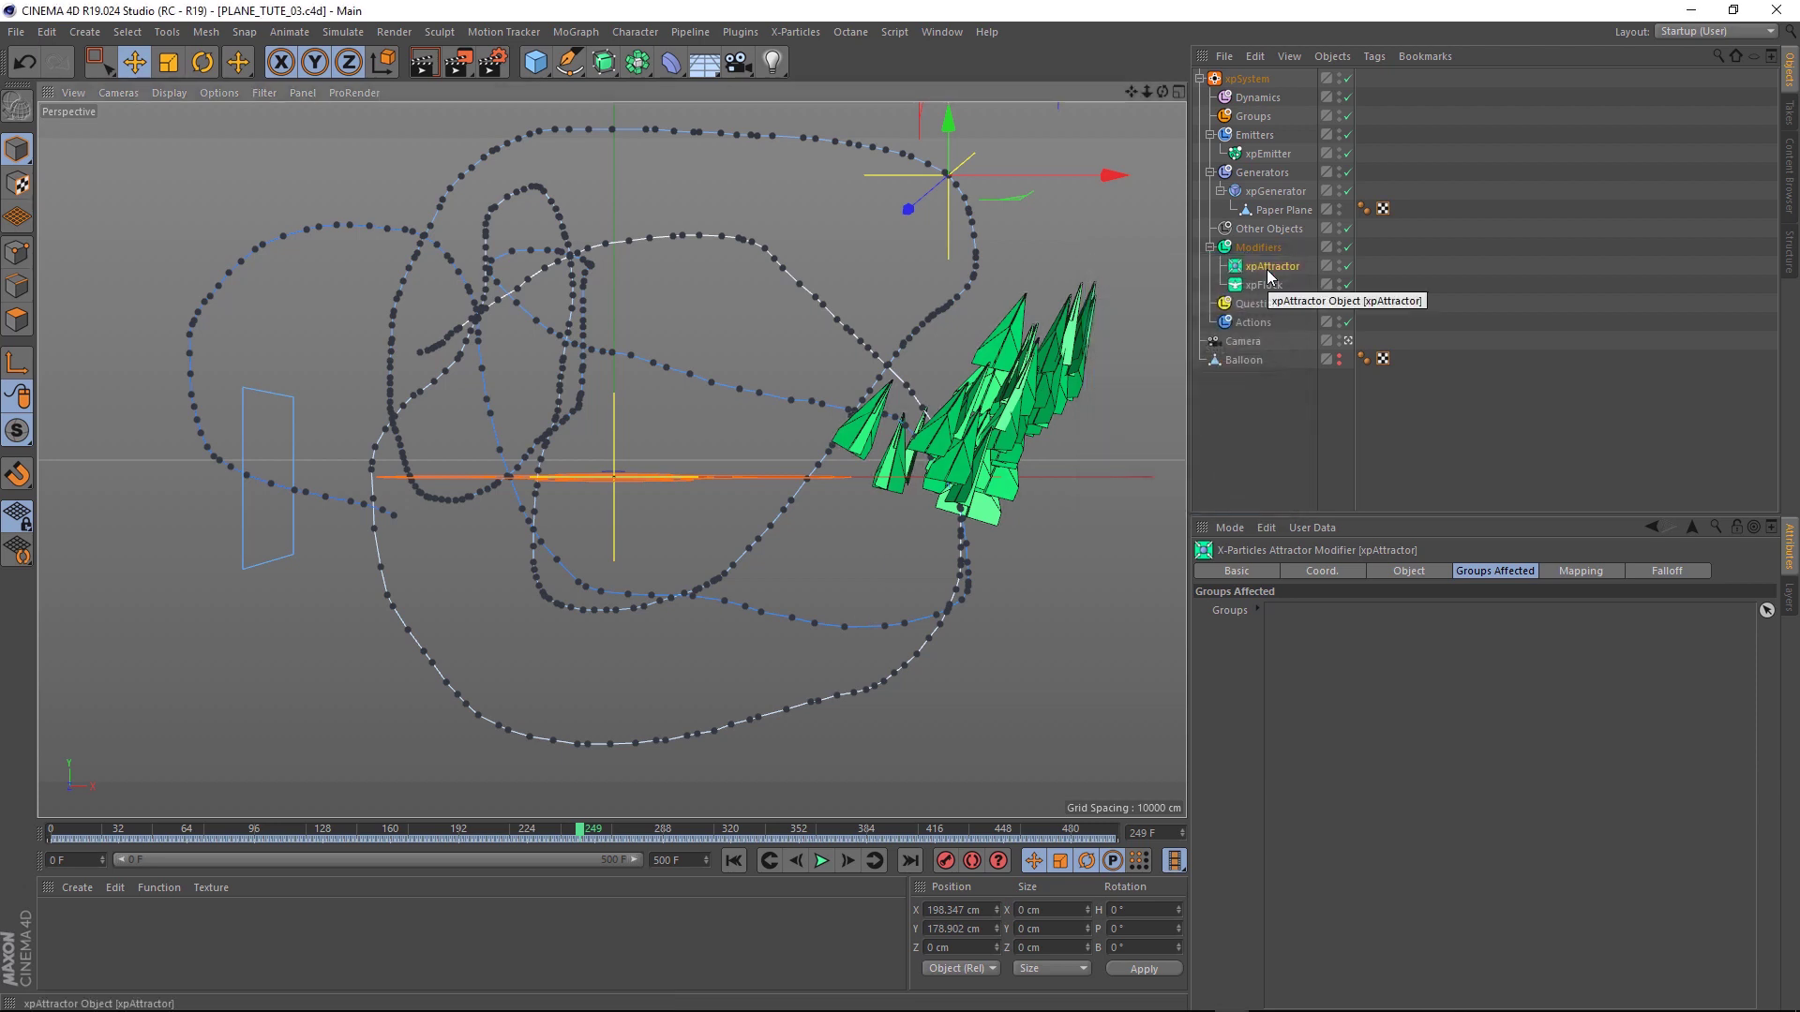
right_click(1269, 273)
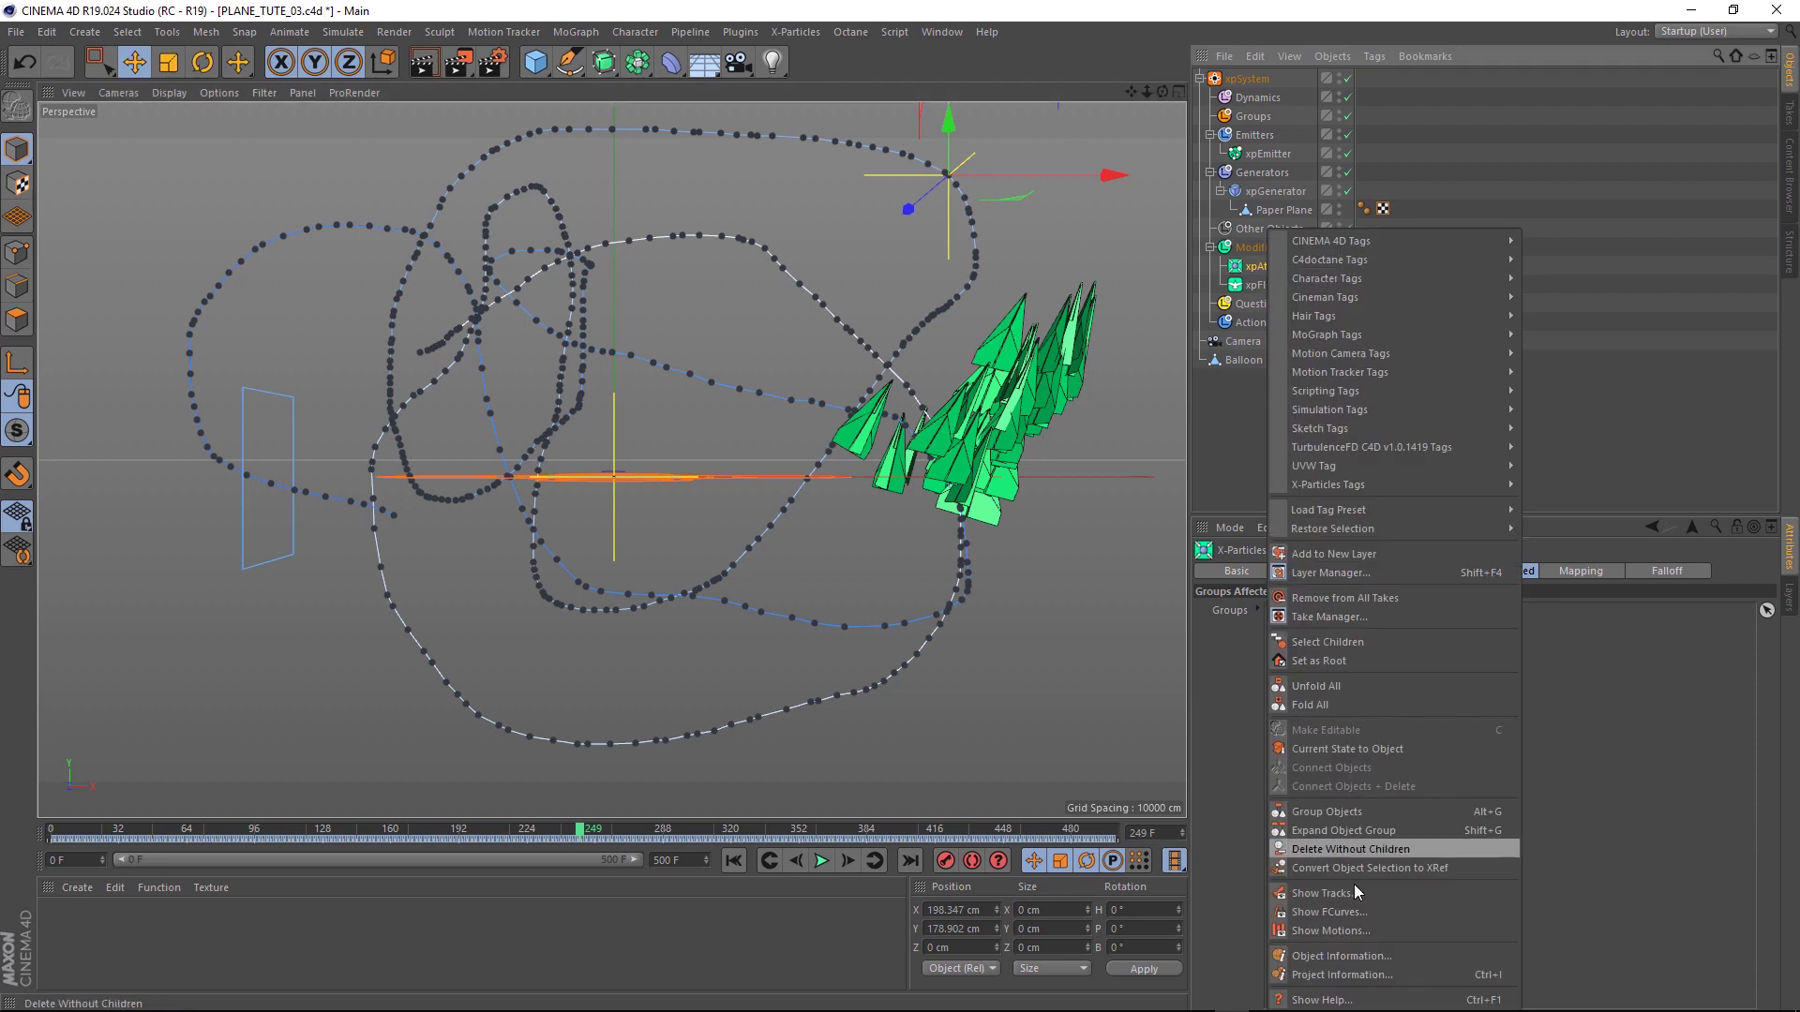
click(1350, 907)
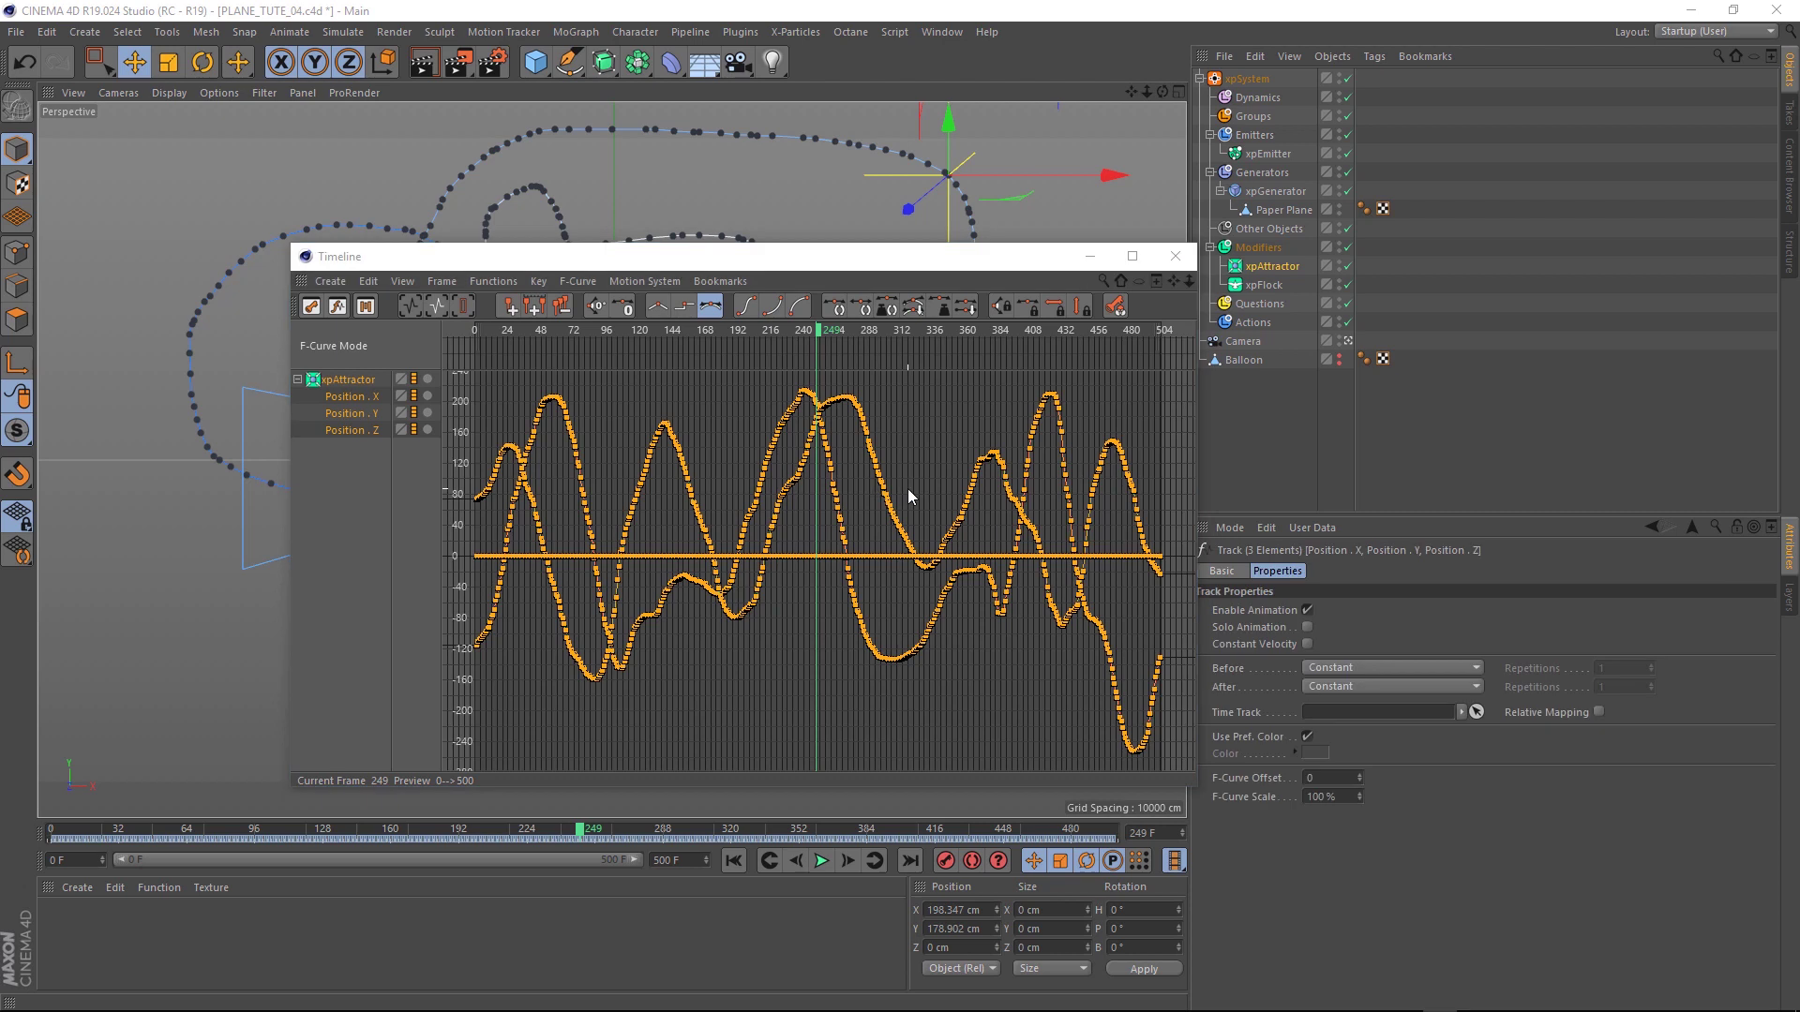
Delete the keys on the flat Position . Z curve, then select the Position . X and Y tracks
click(355, 435)
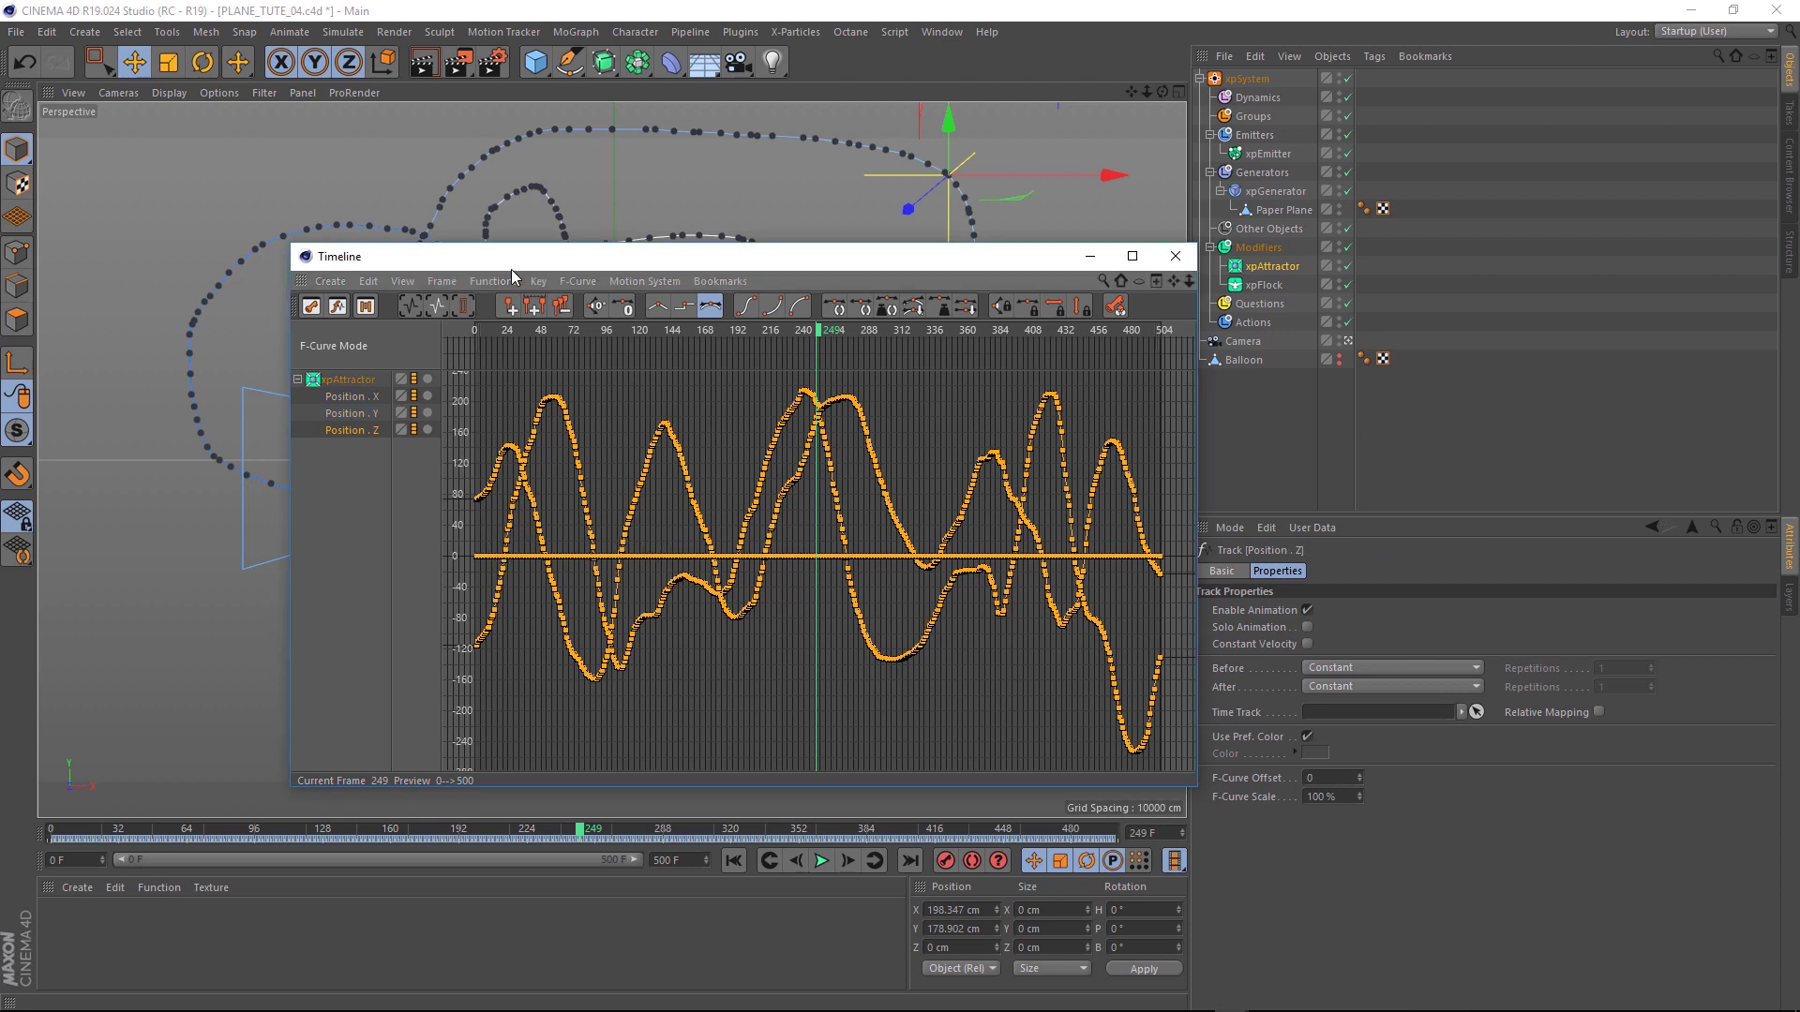
click(543, 281)
mouse_move(585, 283)
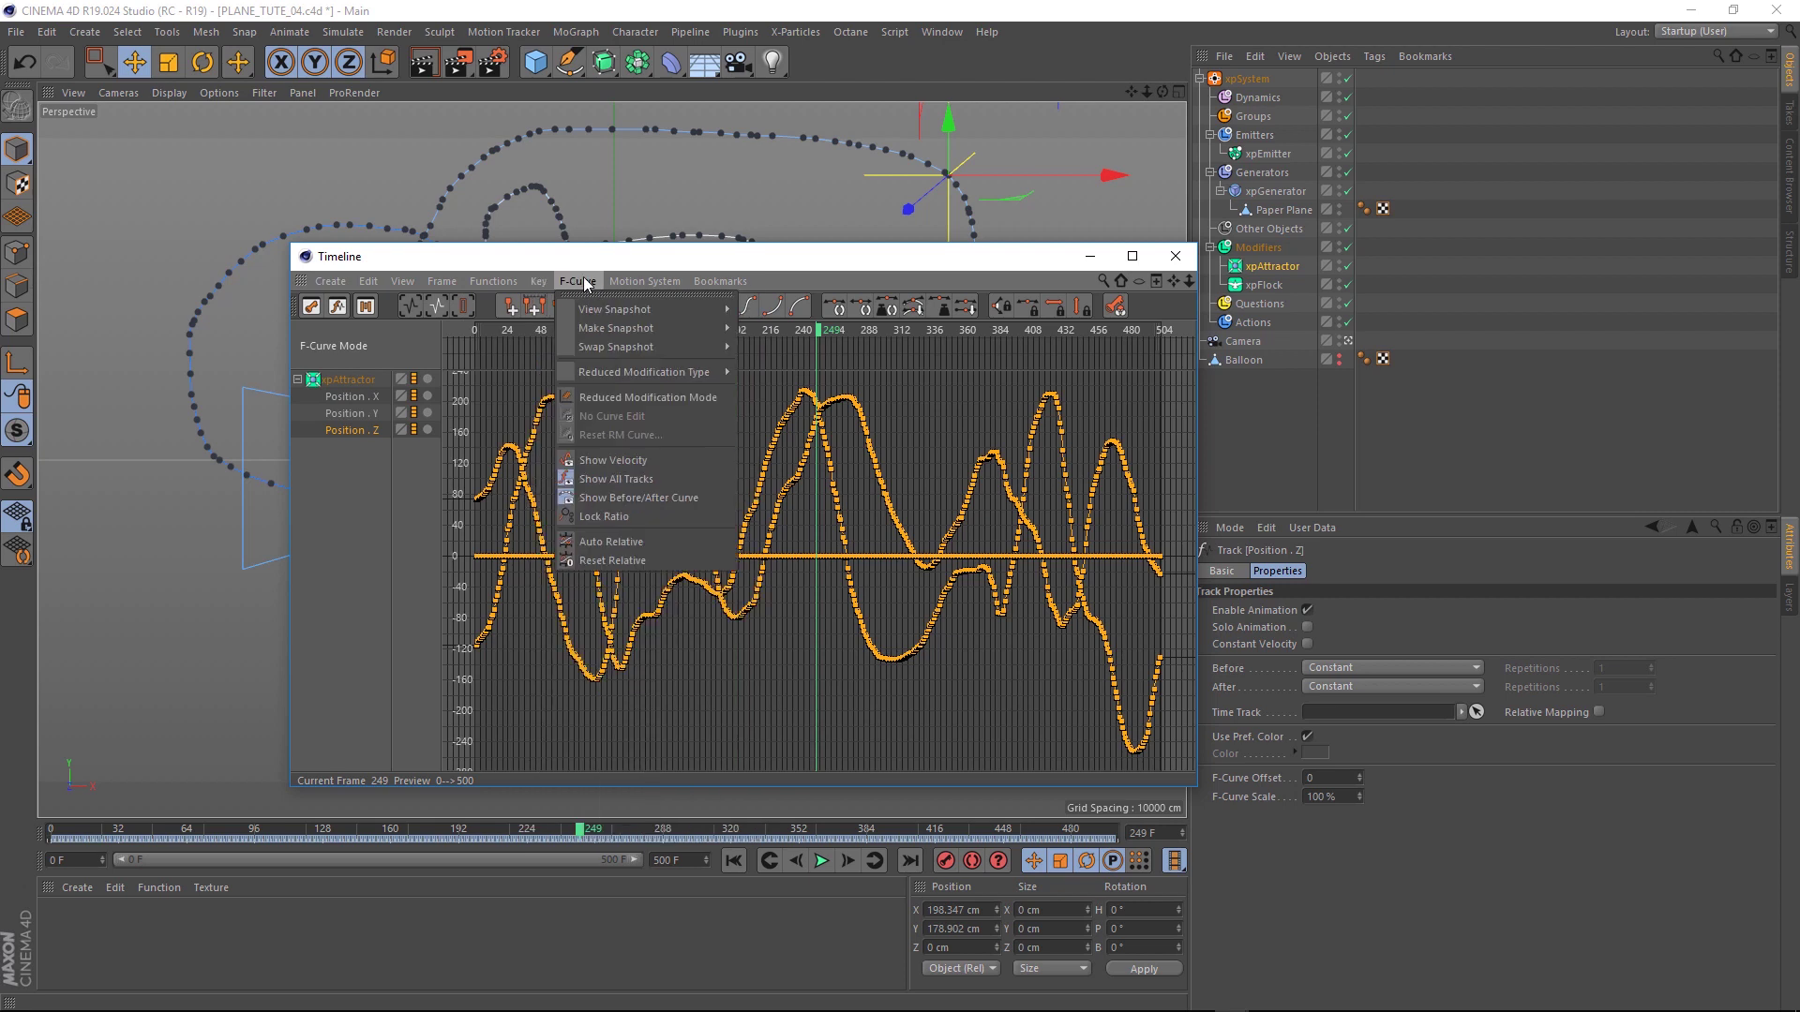
click(596, 480)
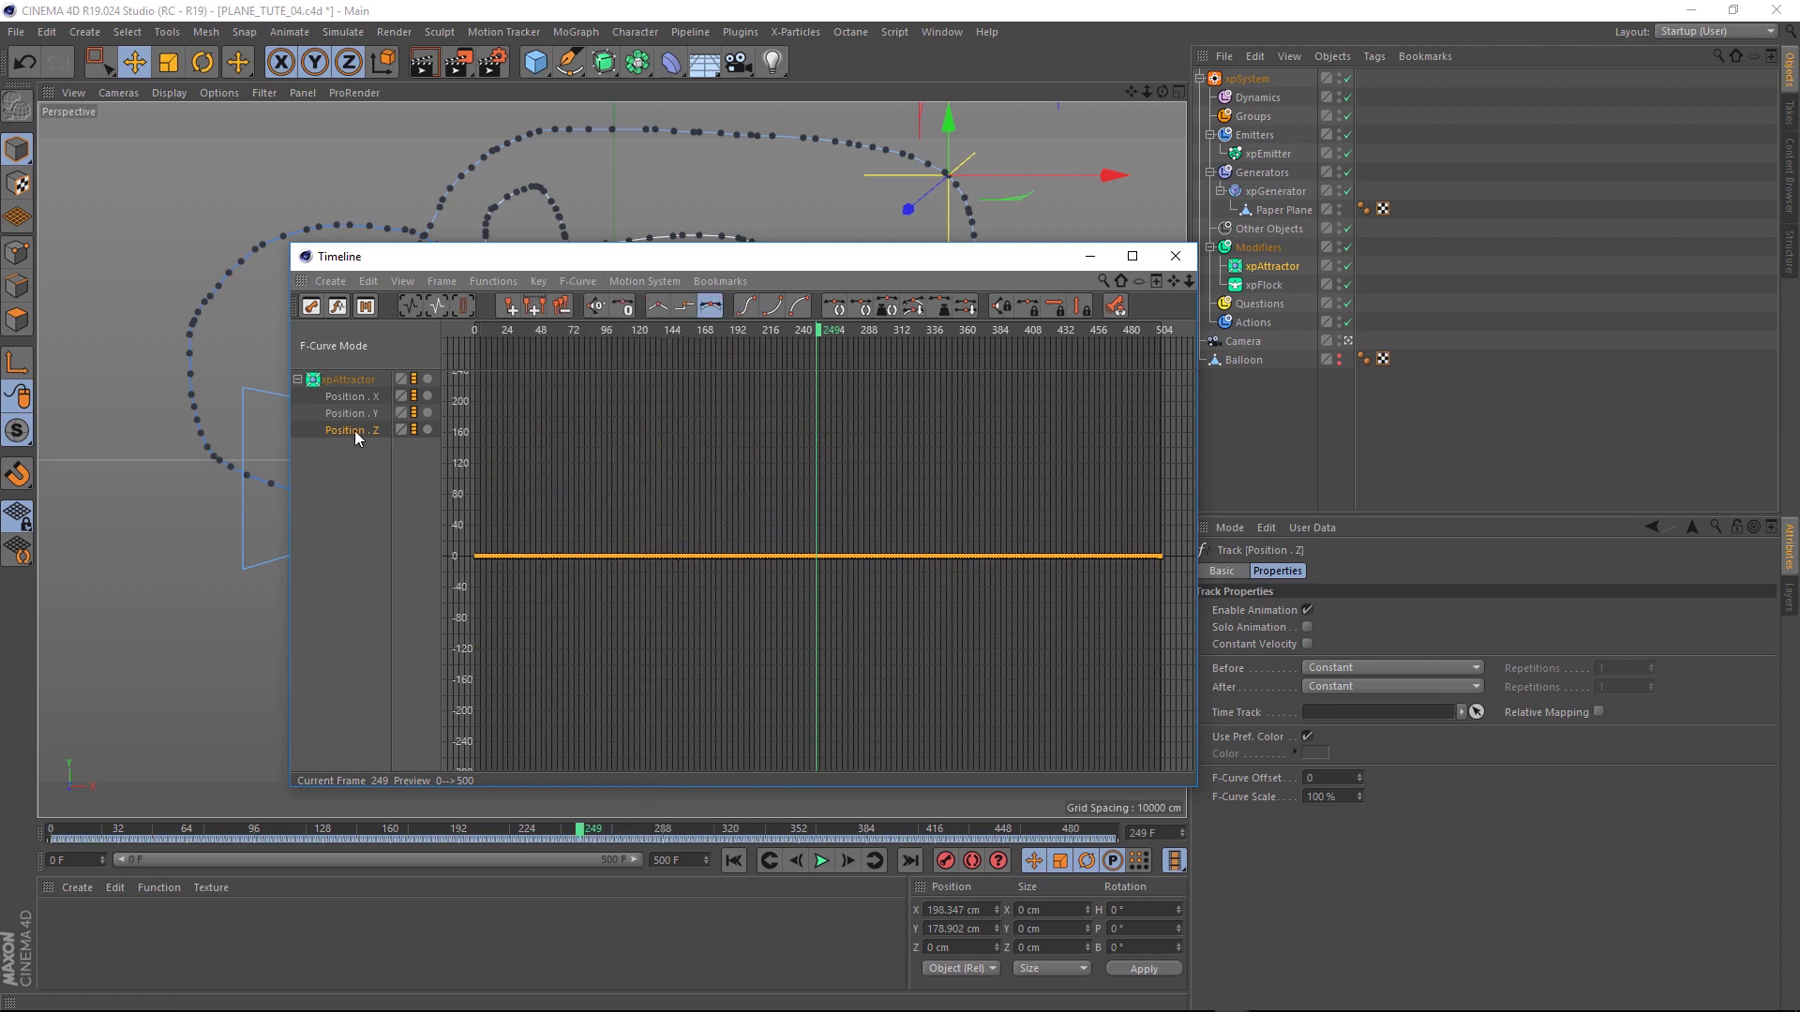
click(367, 283)
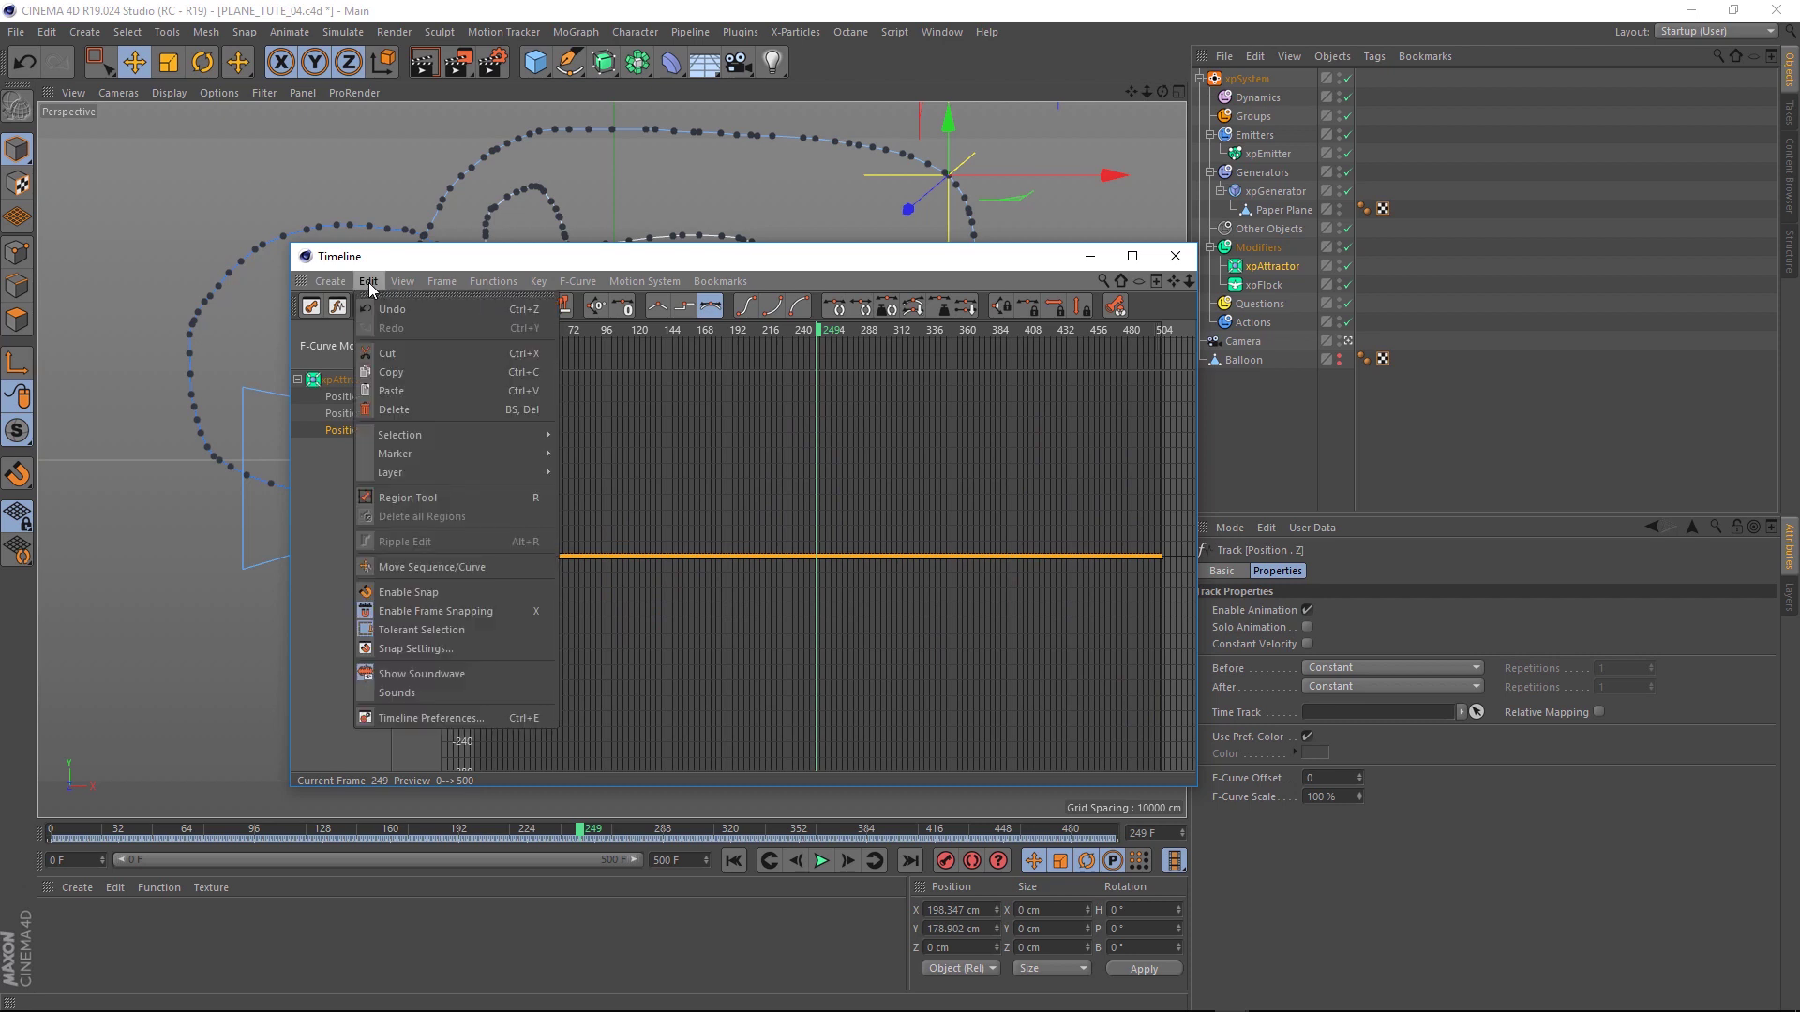
click(387, 410)
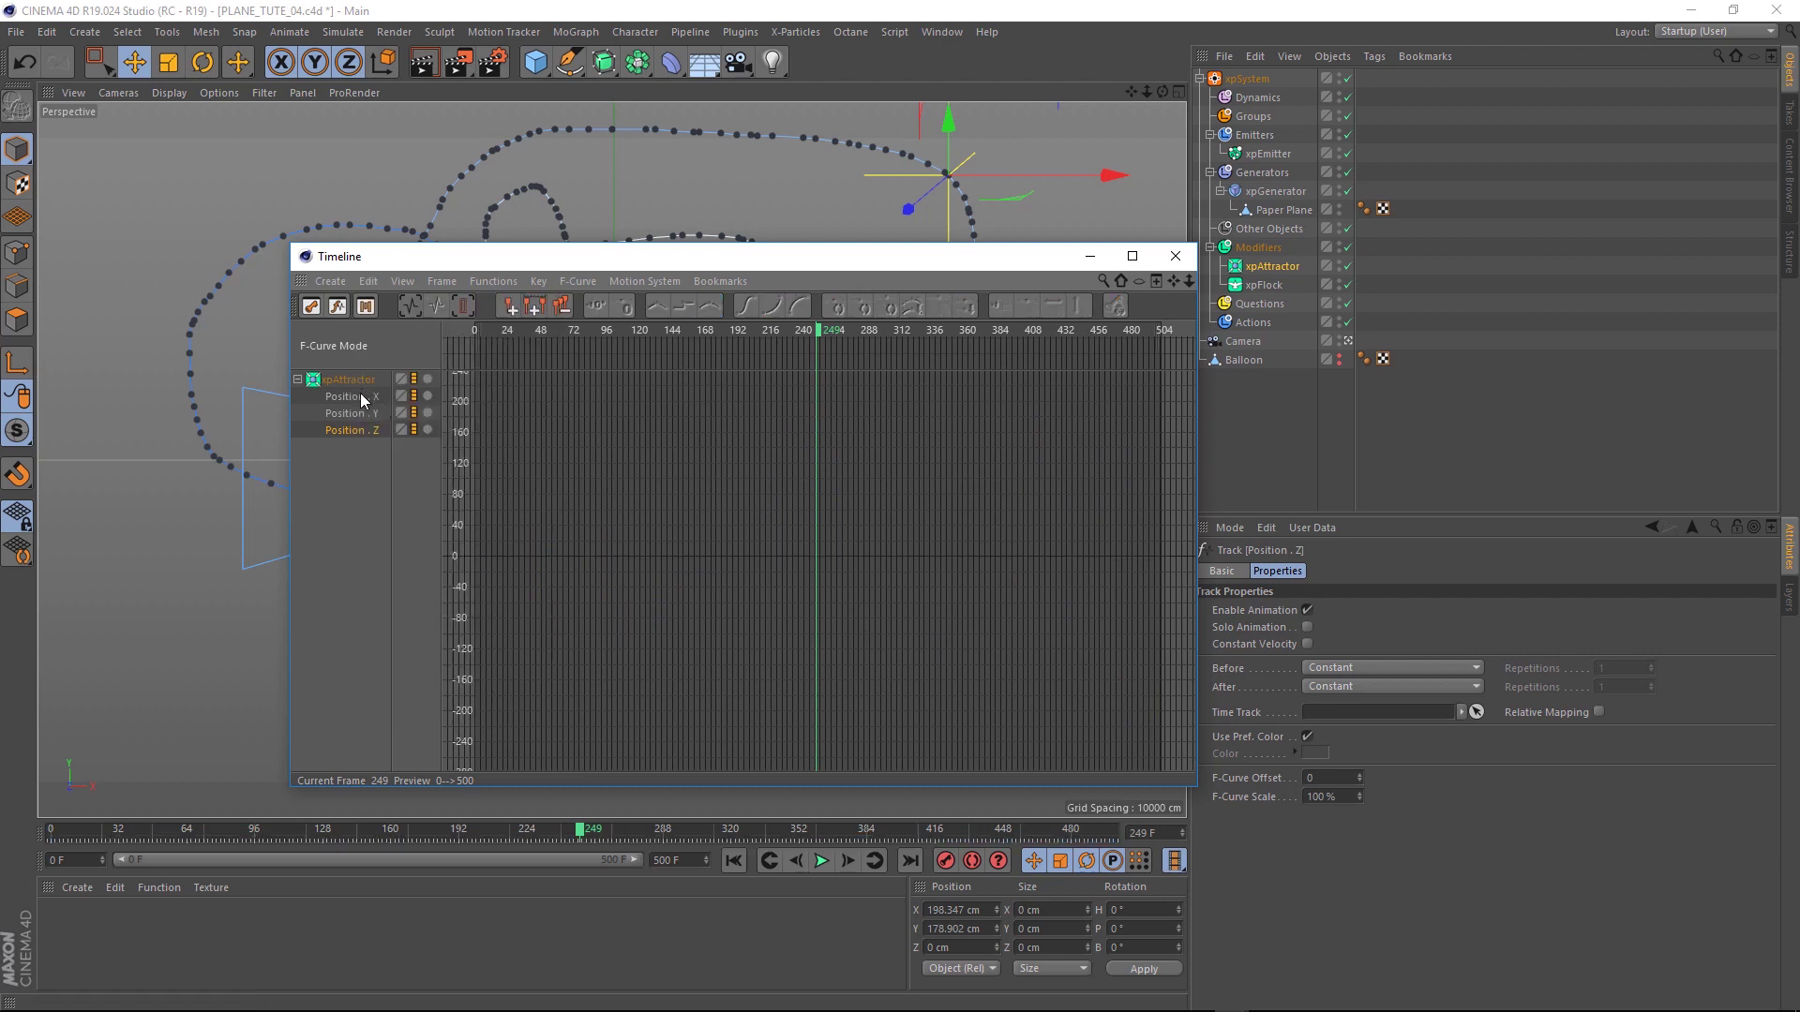
click(362, 399)
ctrl+click(361, 413)
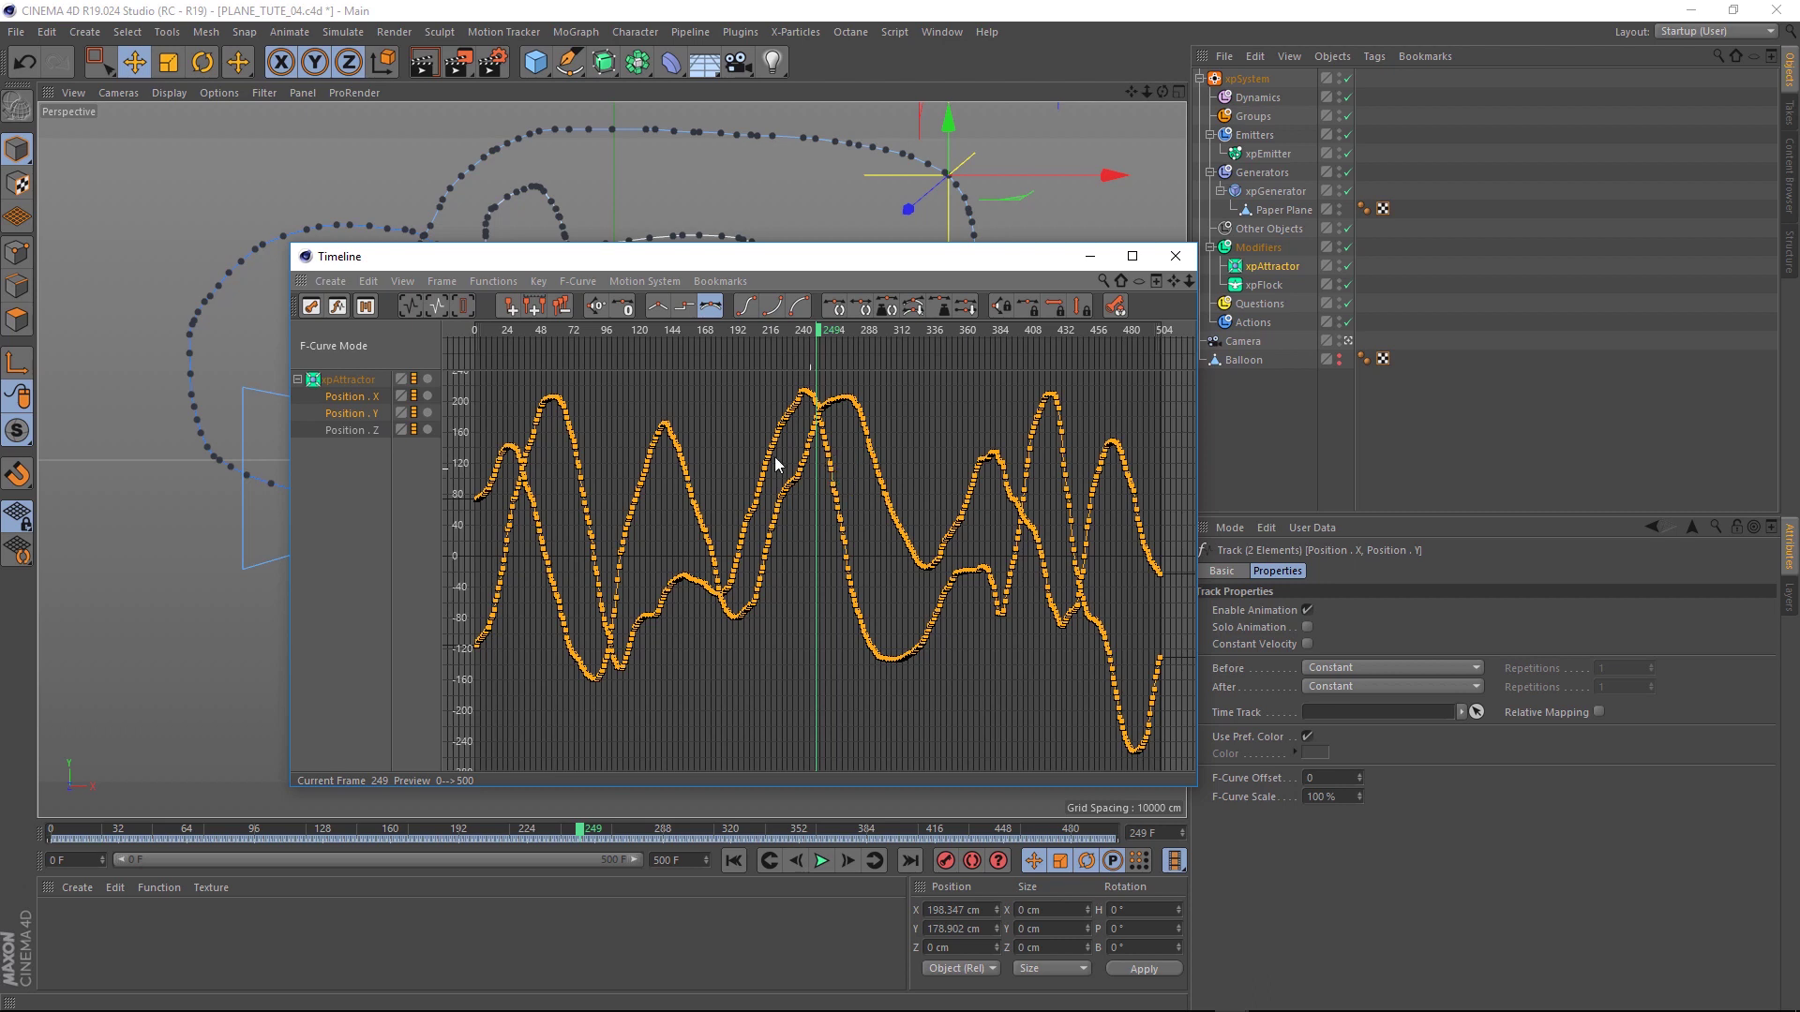
Run Key Reducer with a higher Reduction Fourier on the X and Y curves, then close the Timeline
click(484, 284)
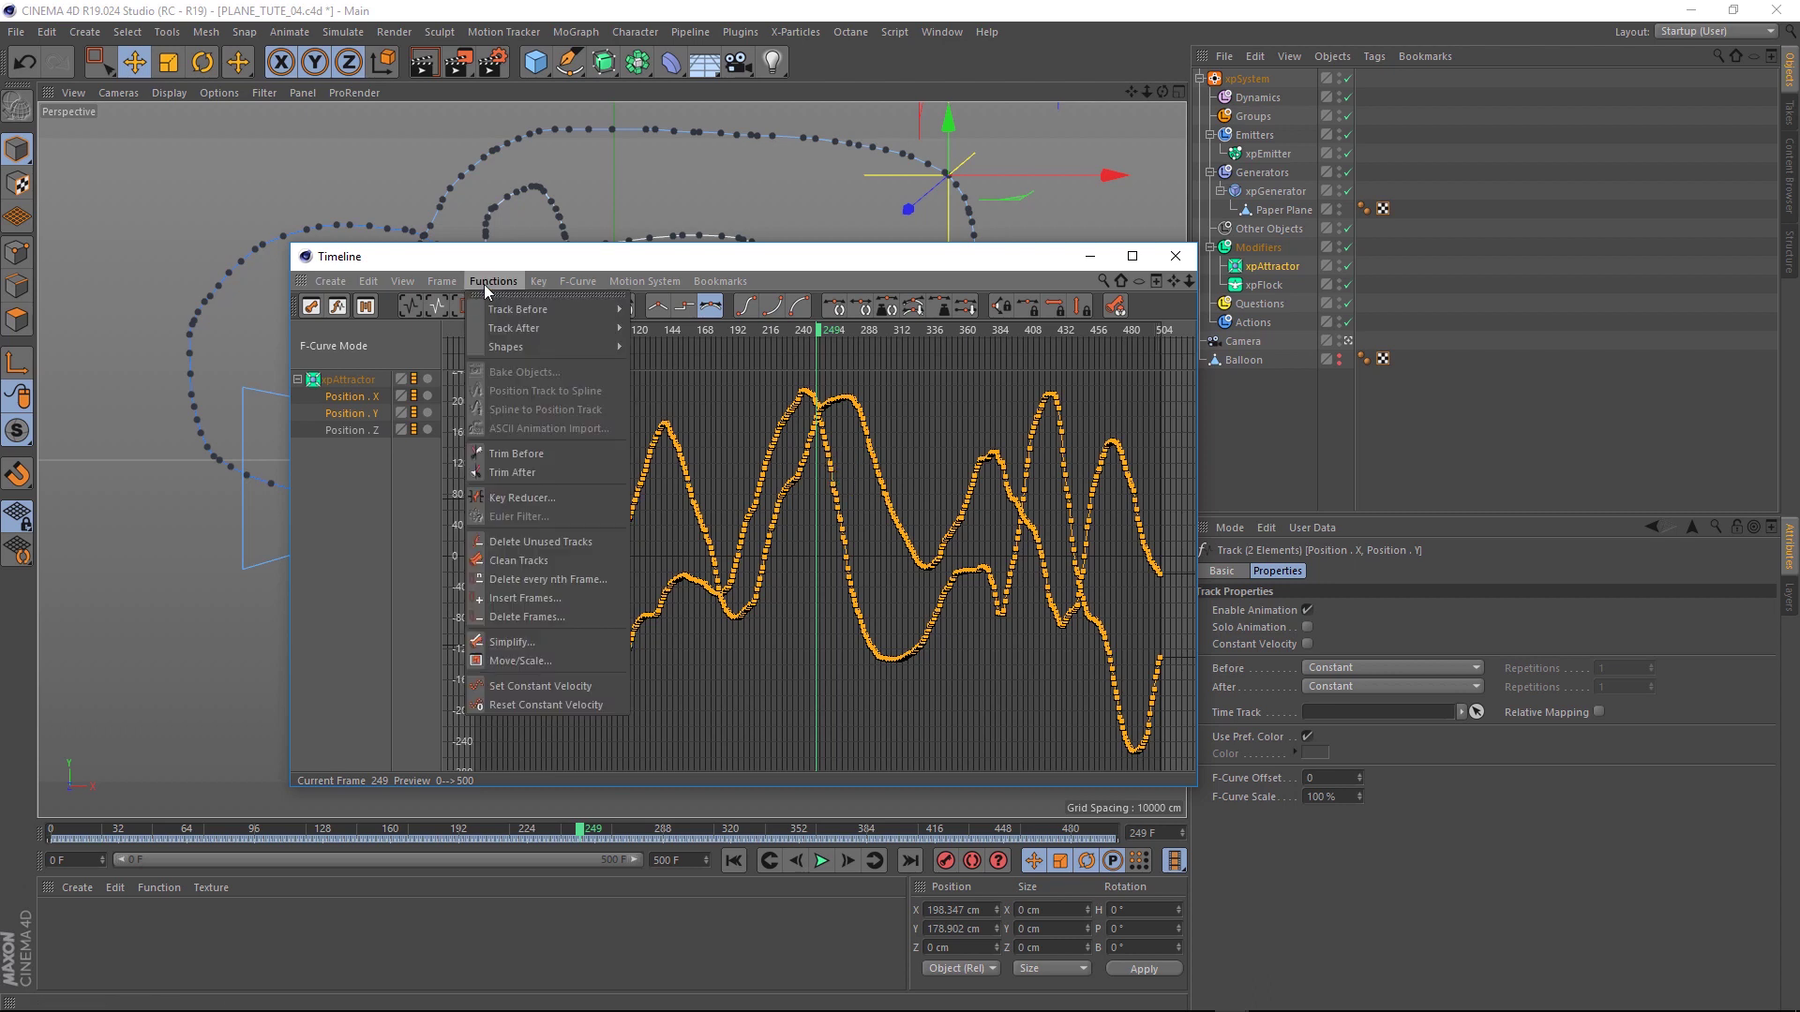
click(512, 498)
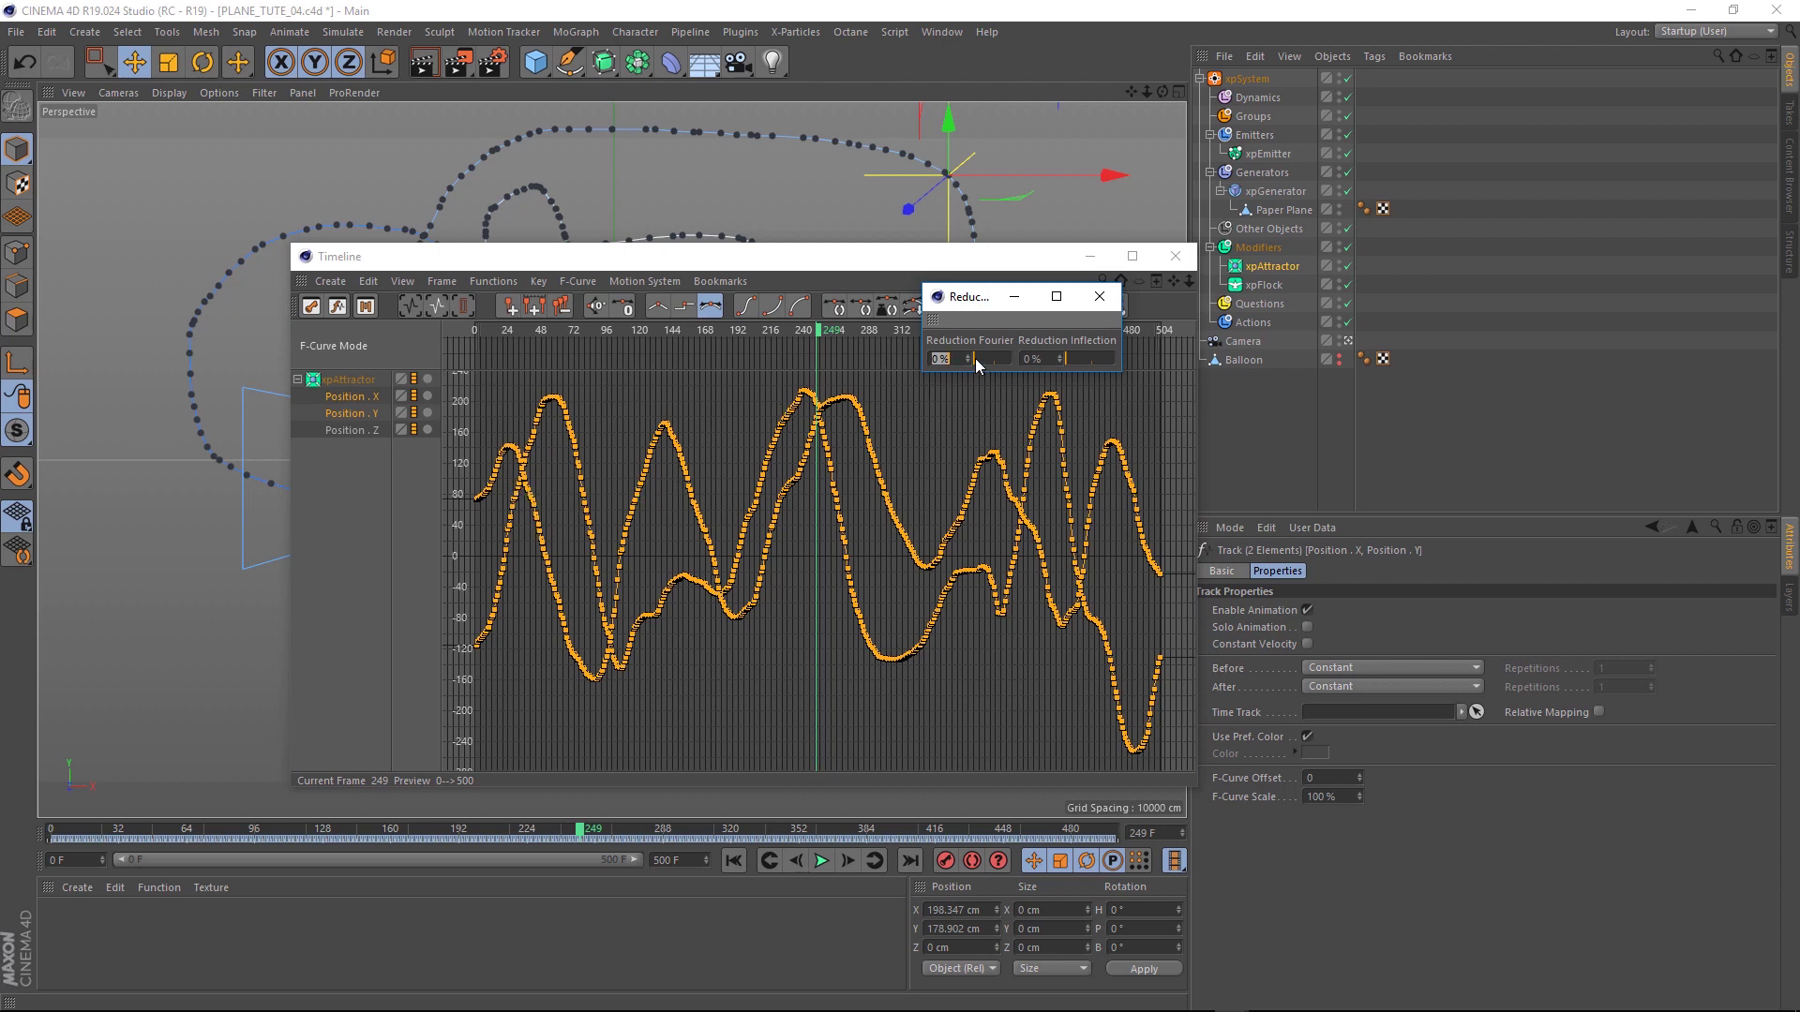
drag(975, 358, 1001, 358)
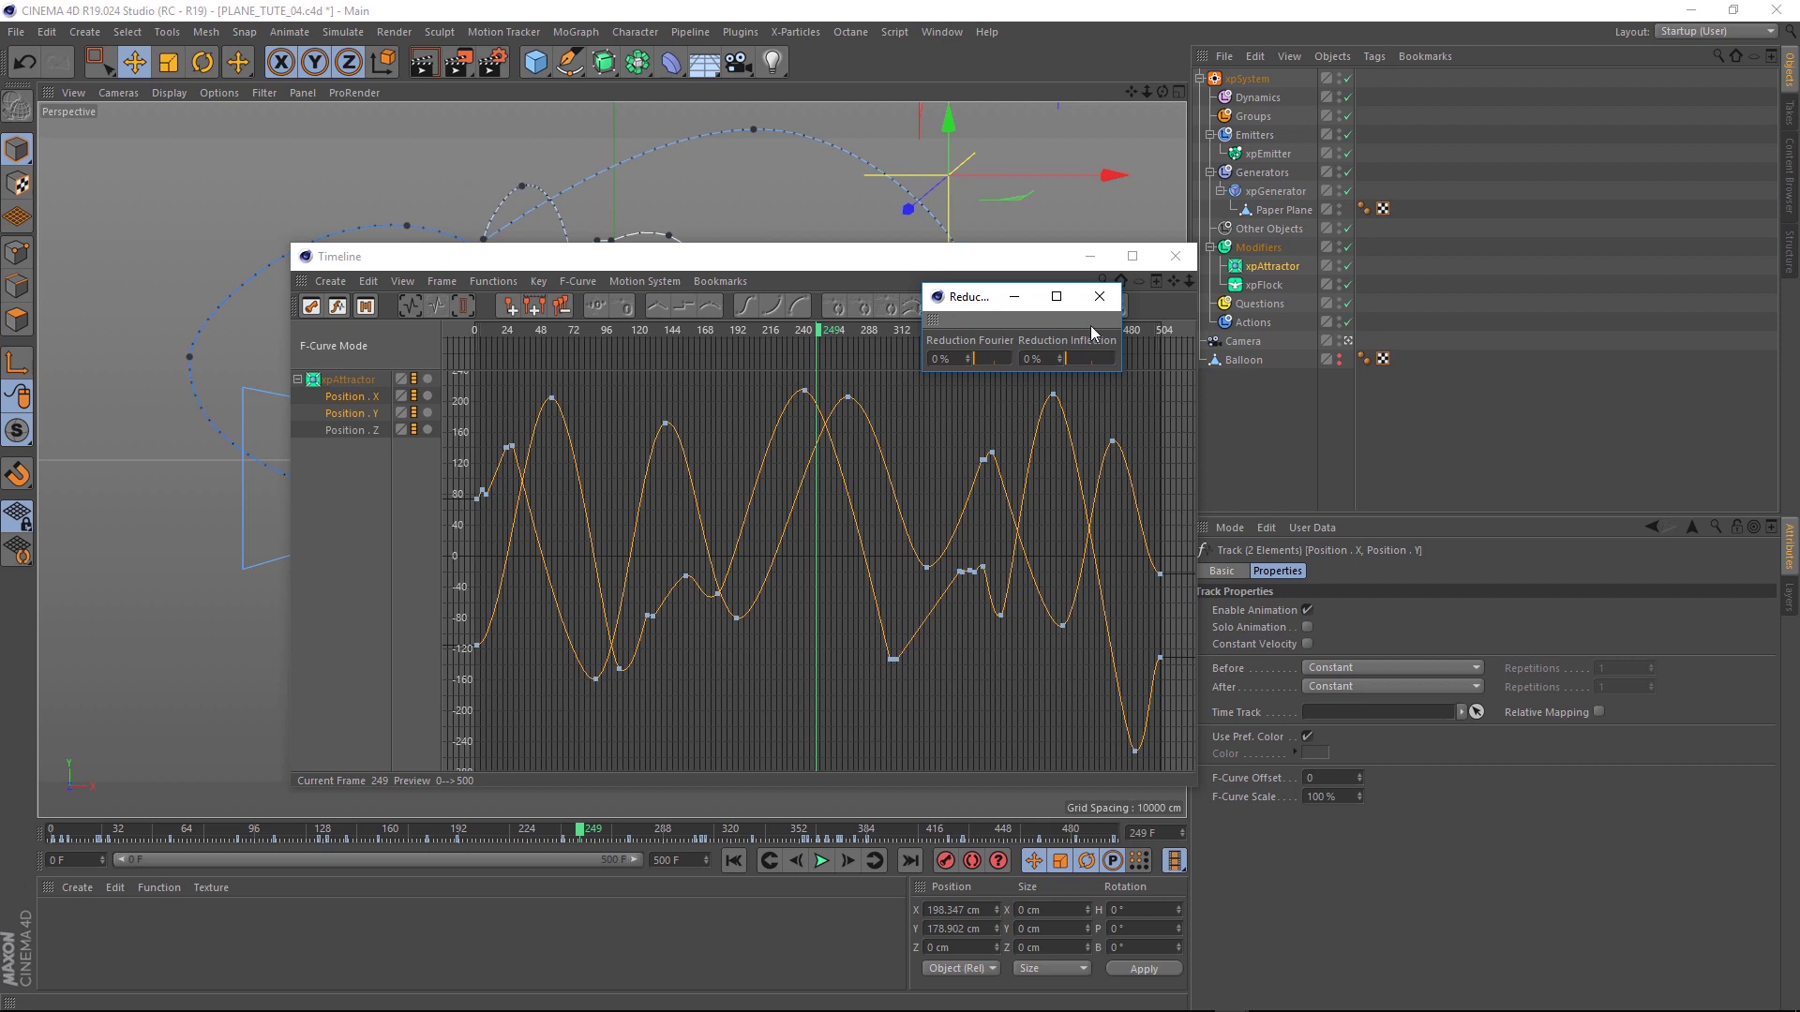
click(1103, 302)
click(1175, 256)
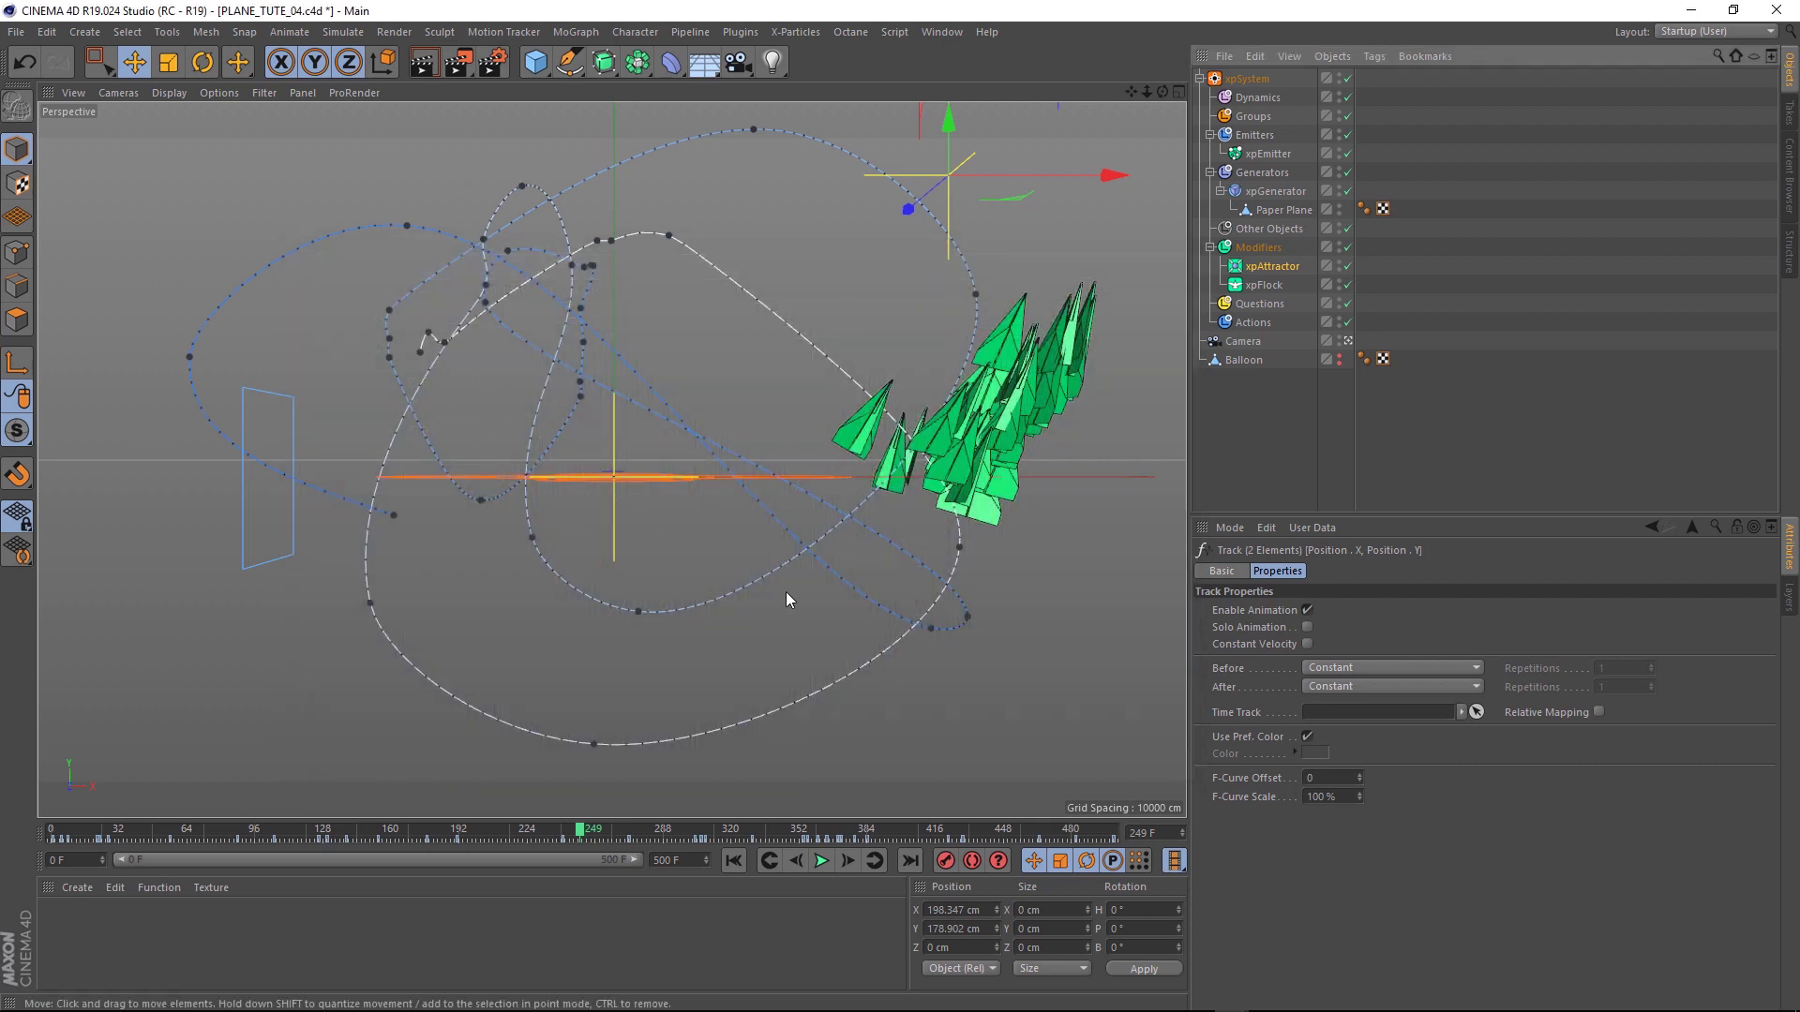
Preview the flock from frame 0, then unhide the Balloon and raise it to about Y 89 cm
click(733, 861)
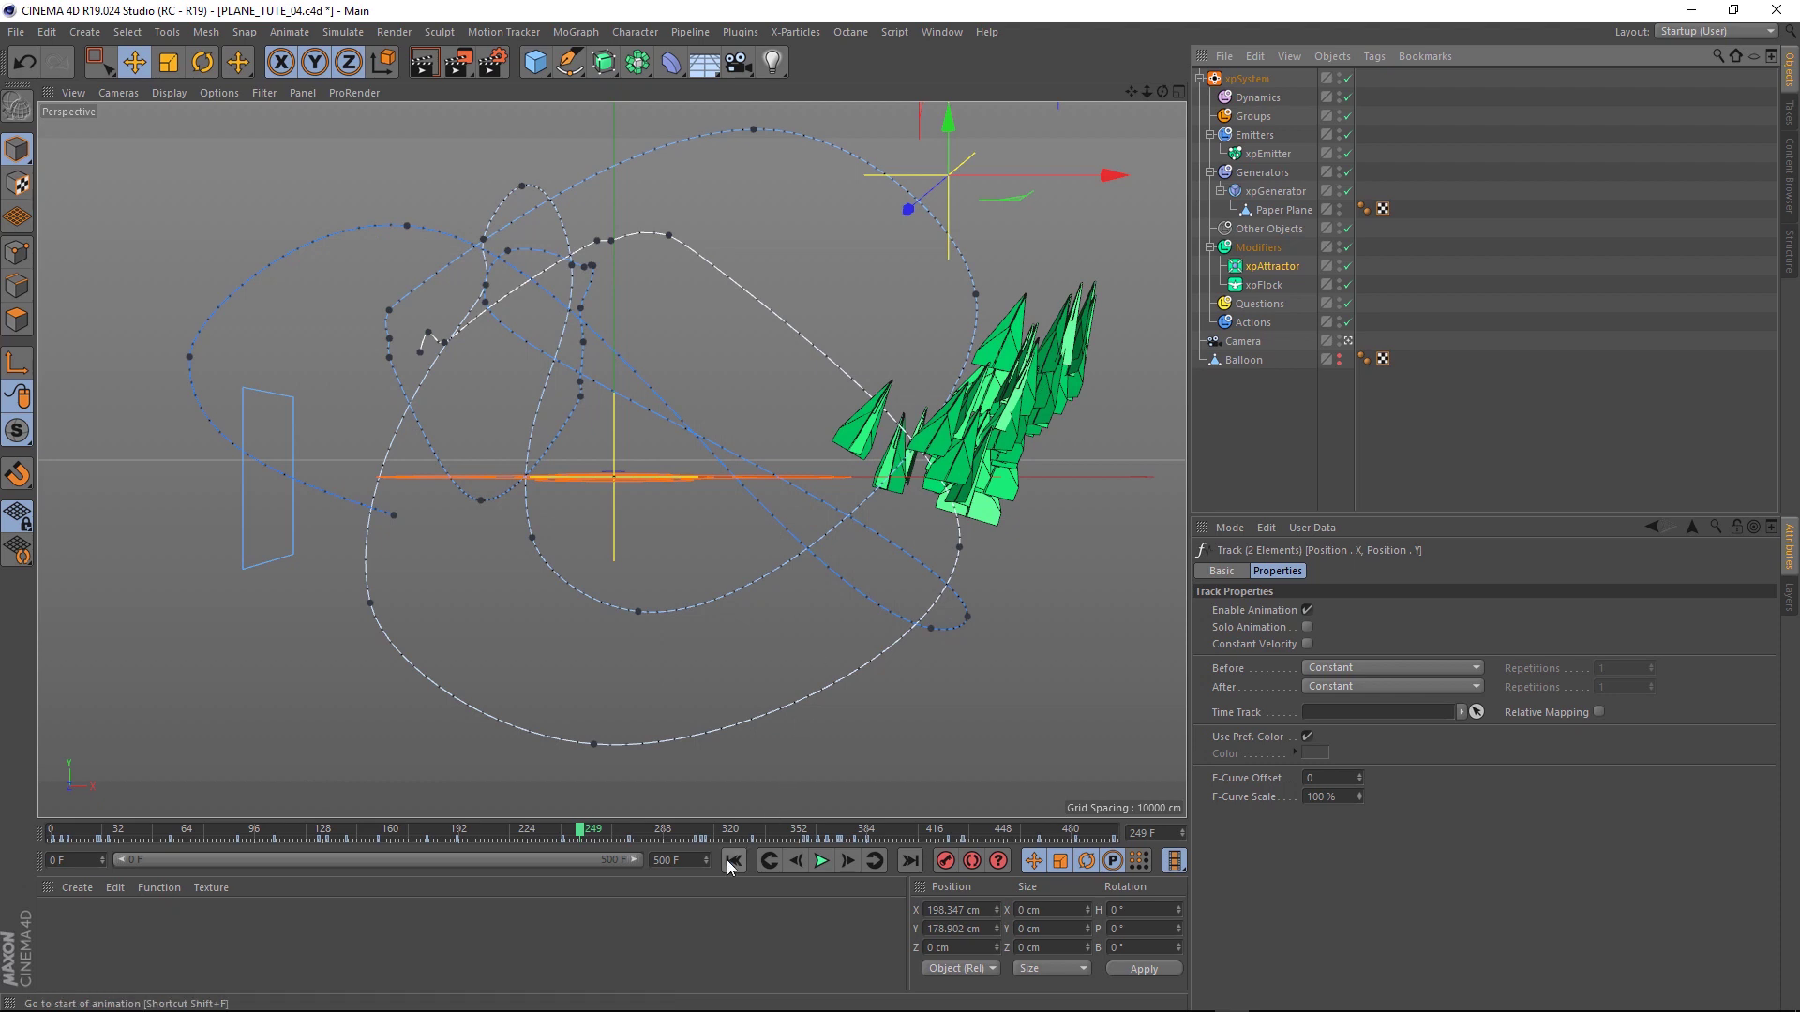
click(821, 862)
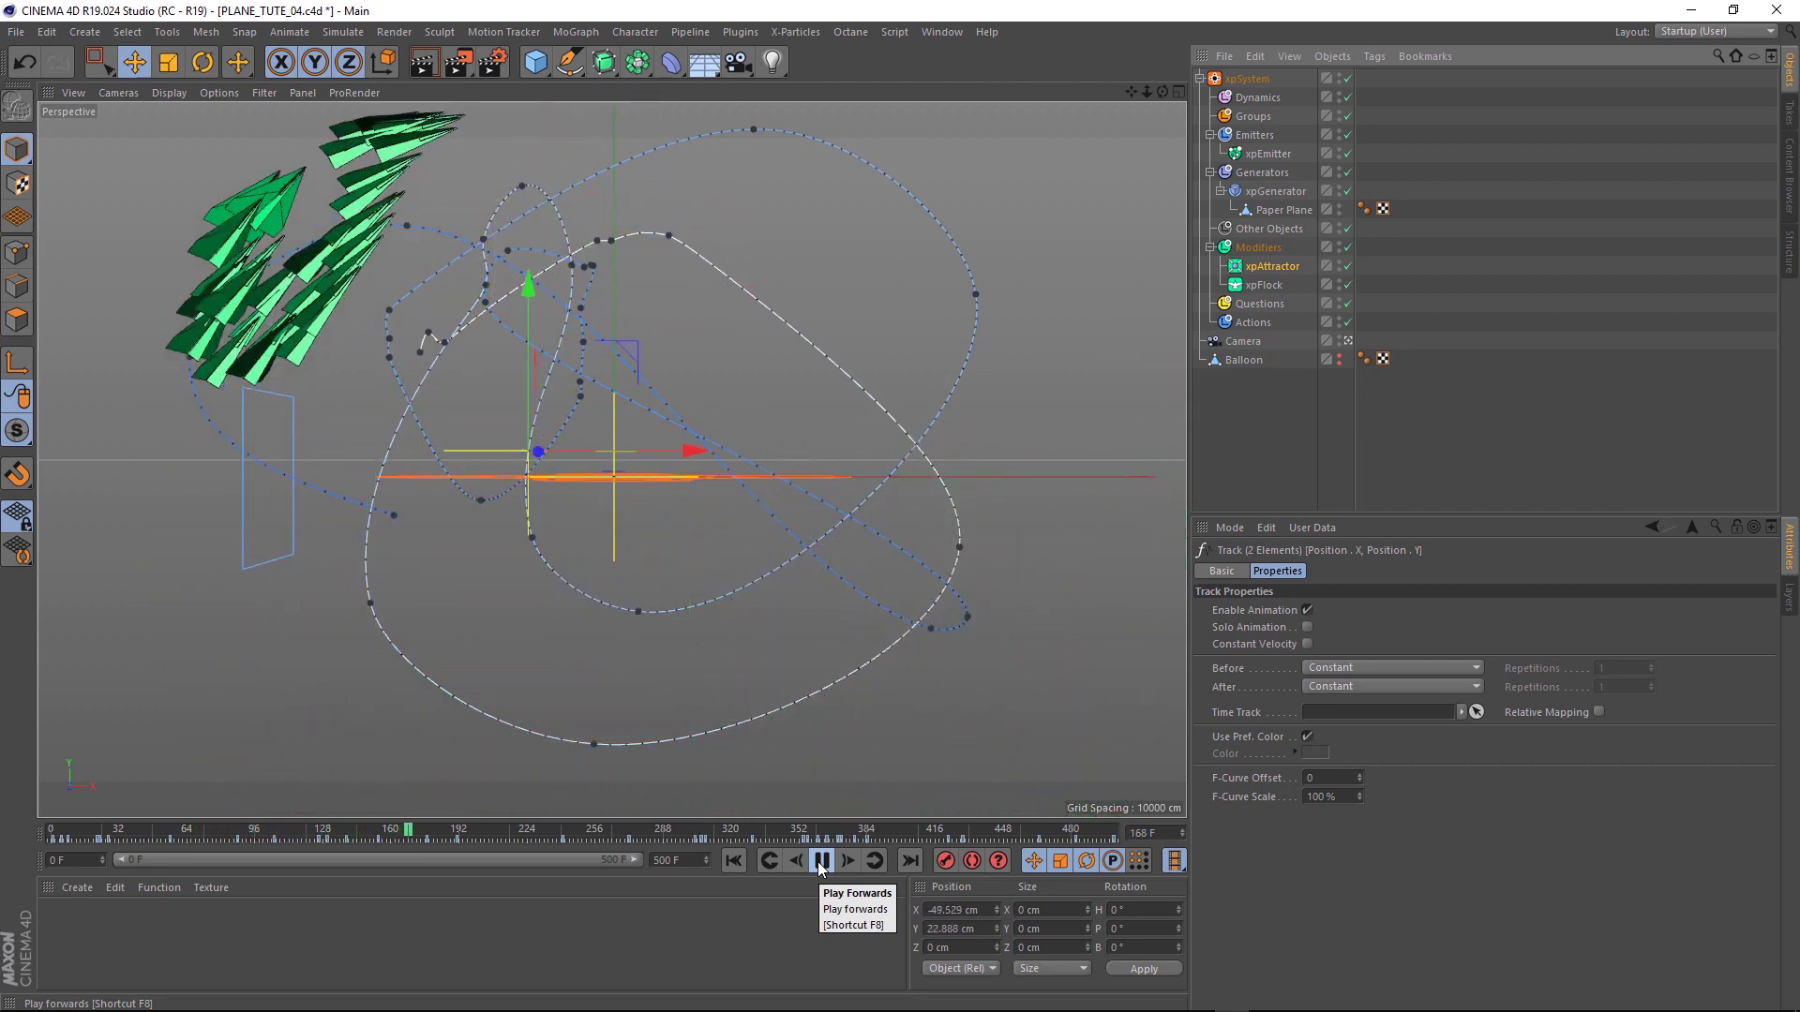
click(820, 862)
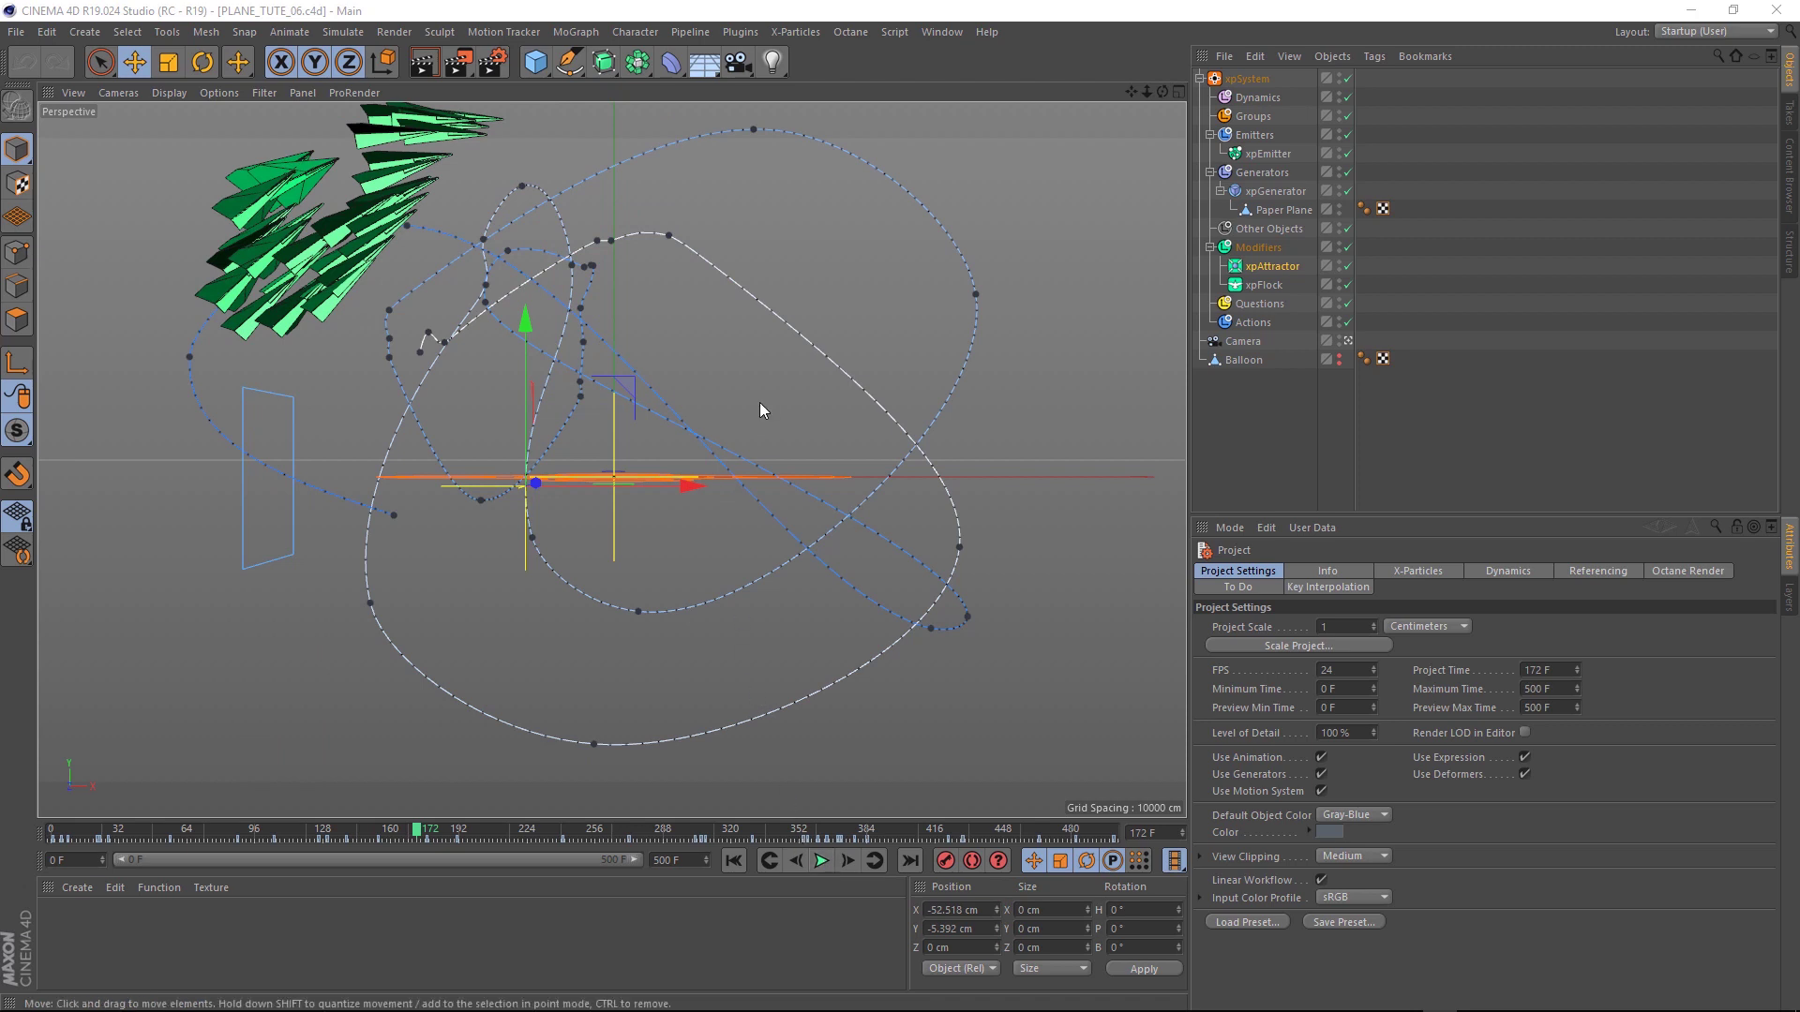
alt+click(1339, 360)
click(1245, 362)
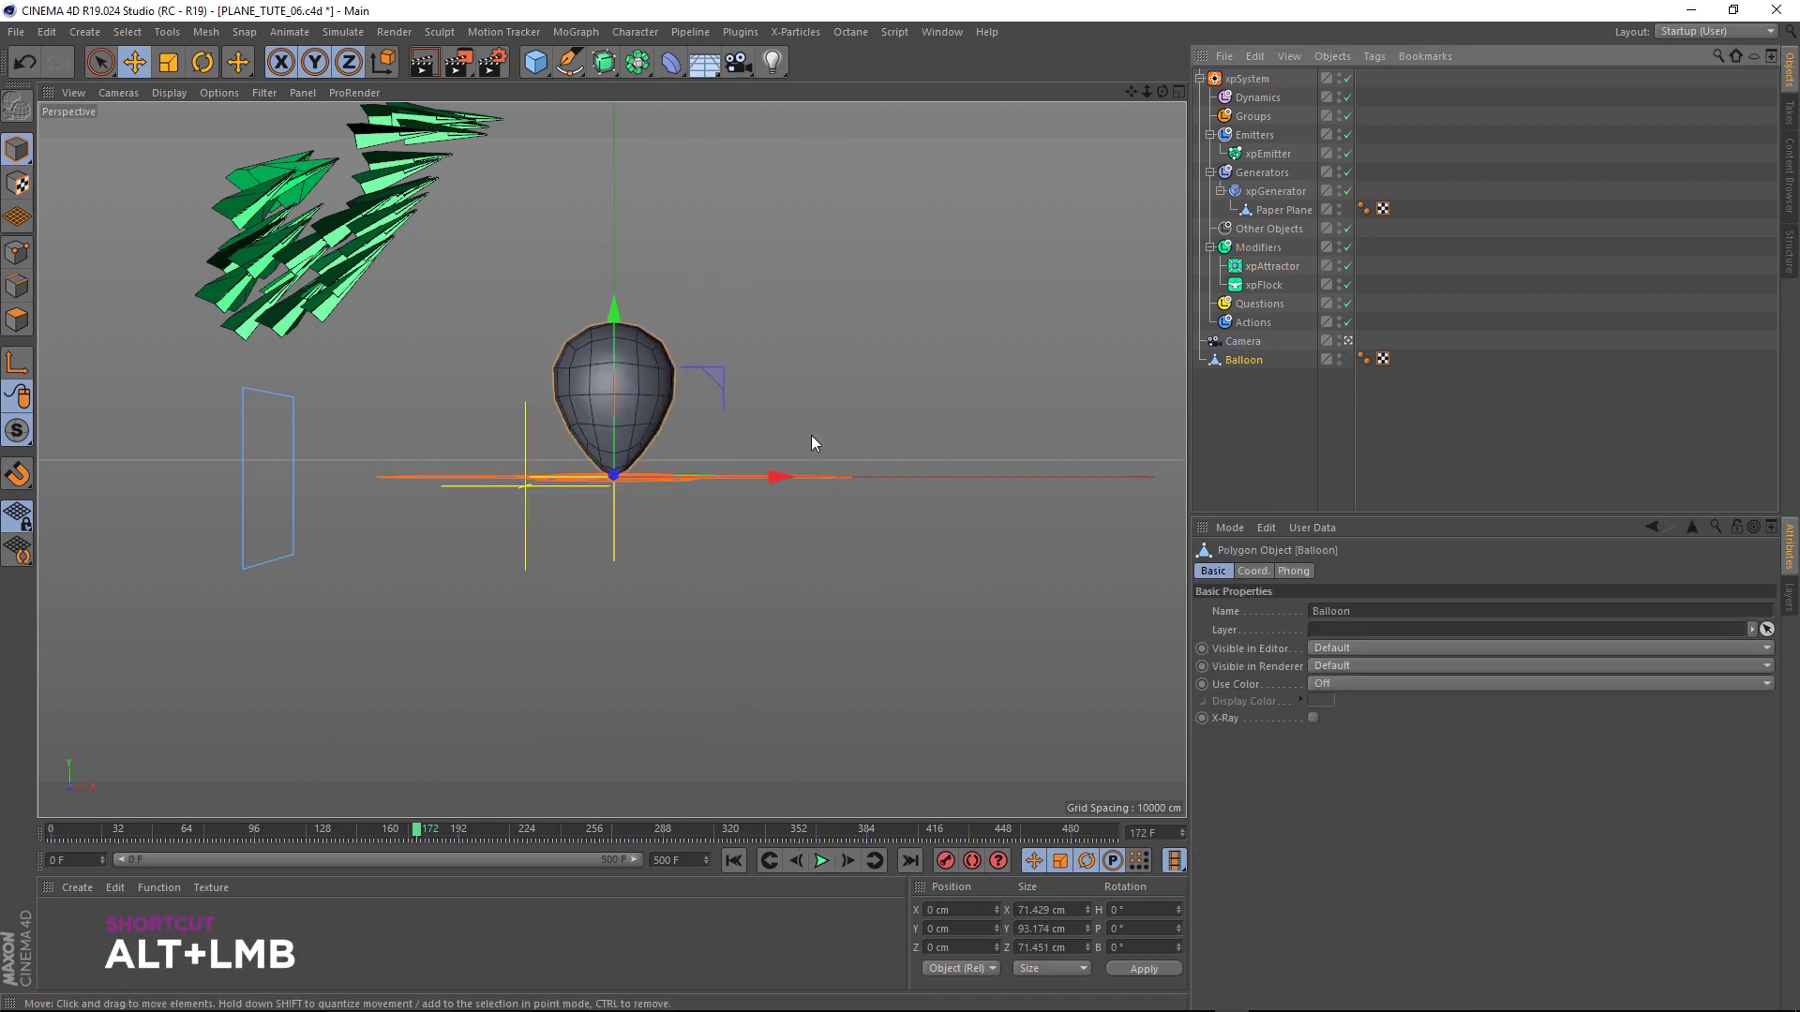
drag(649, 424, 621, 276)
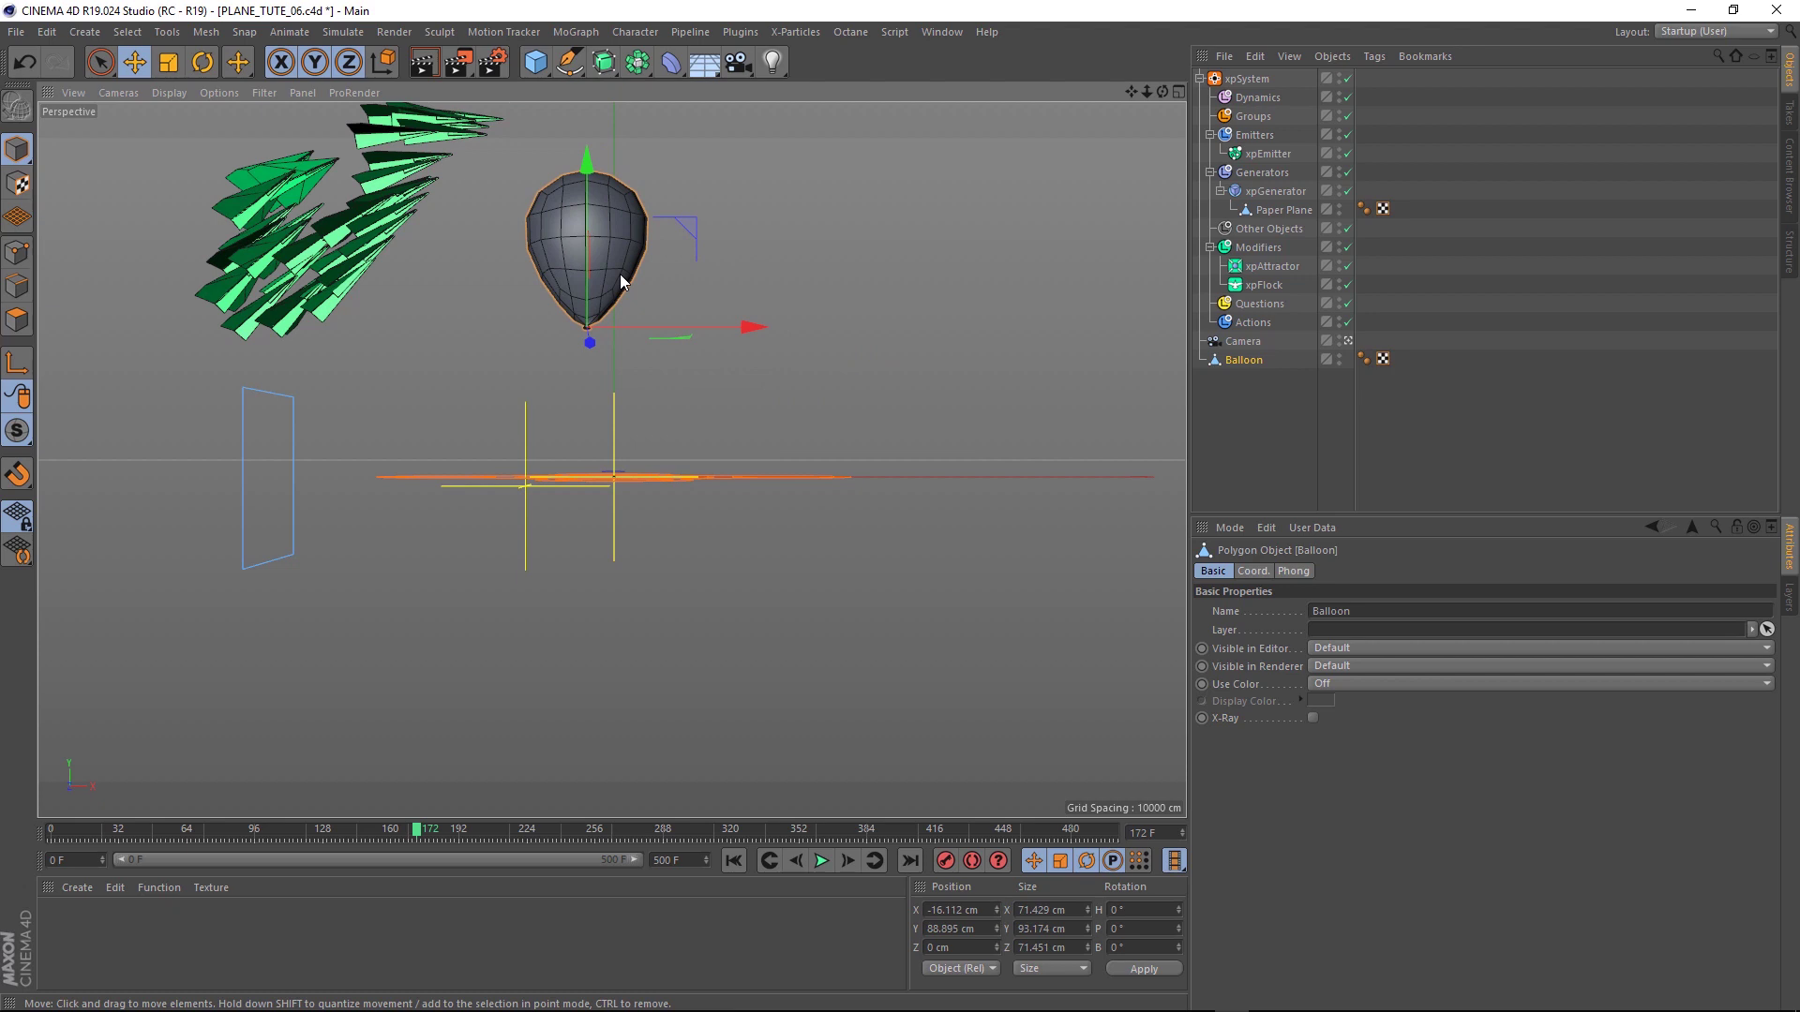
Add an xpAvoid modifier to the Modifiers folder and move xpFlock to the top of the list
click(1259, 248)
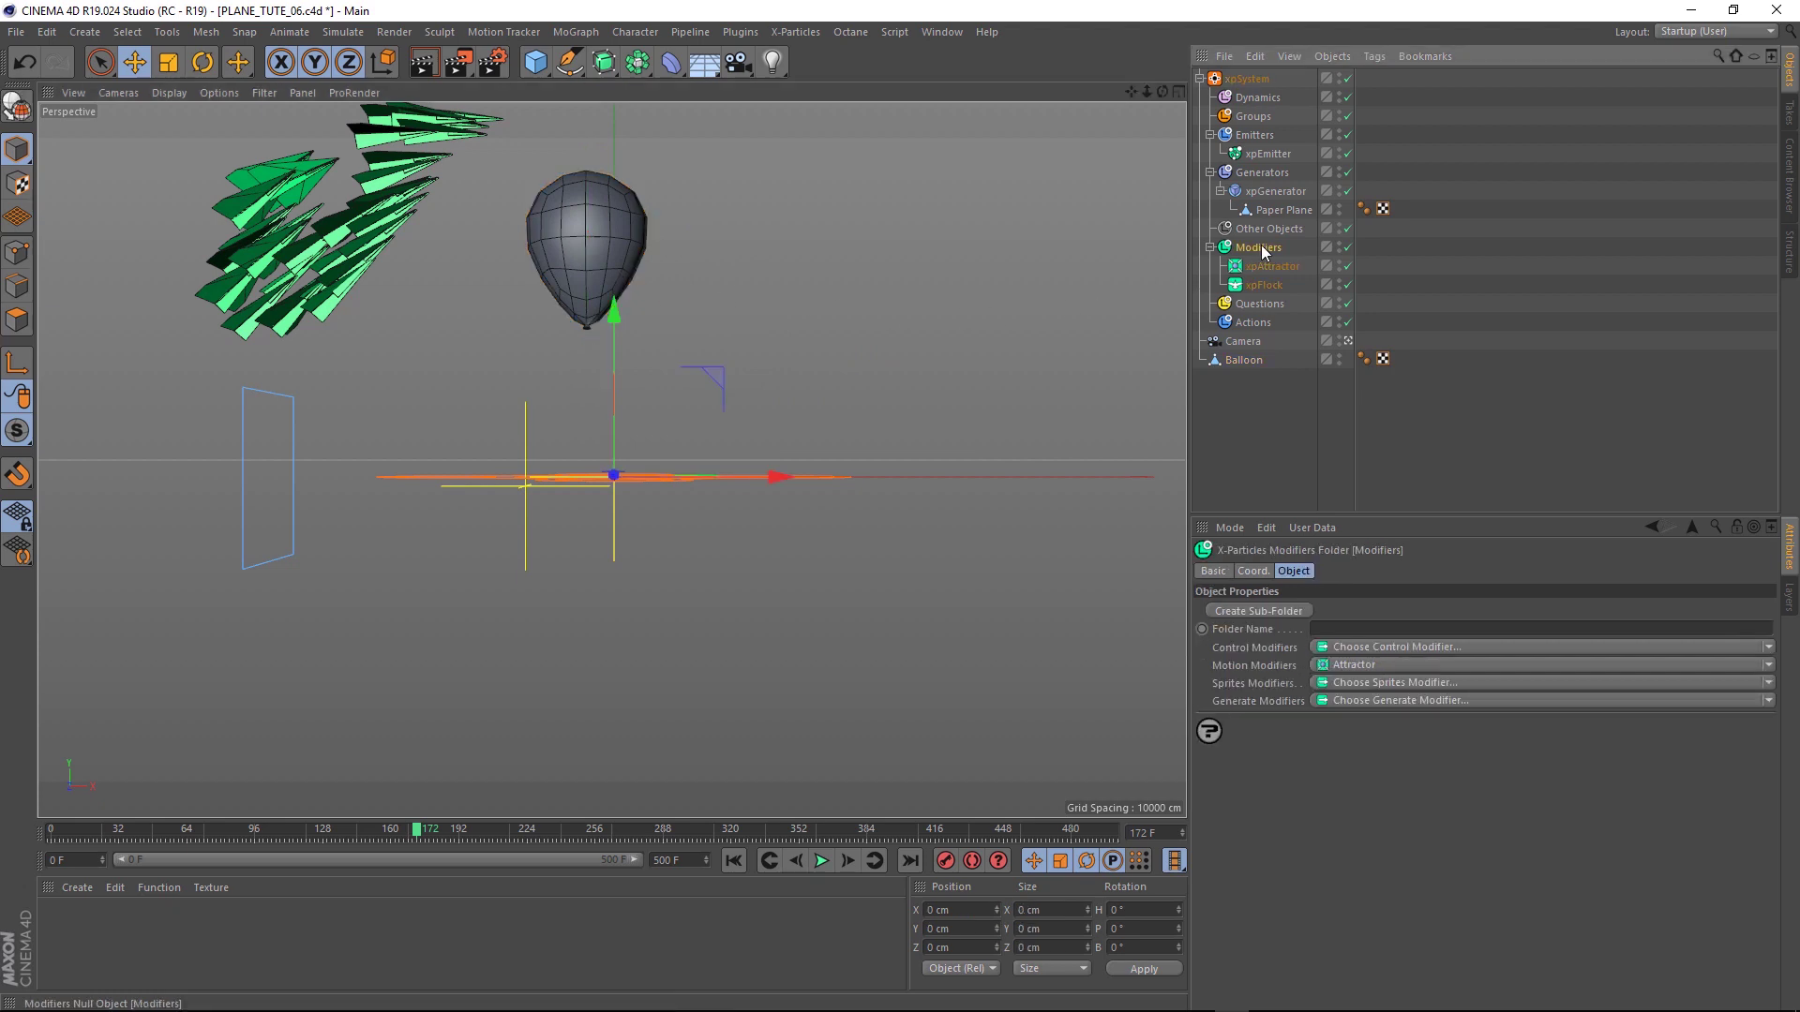
click(1345, 667)
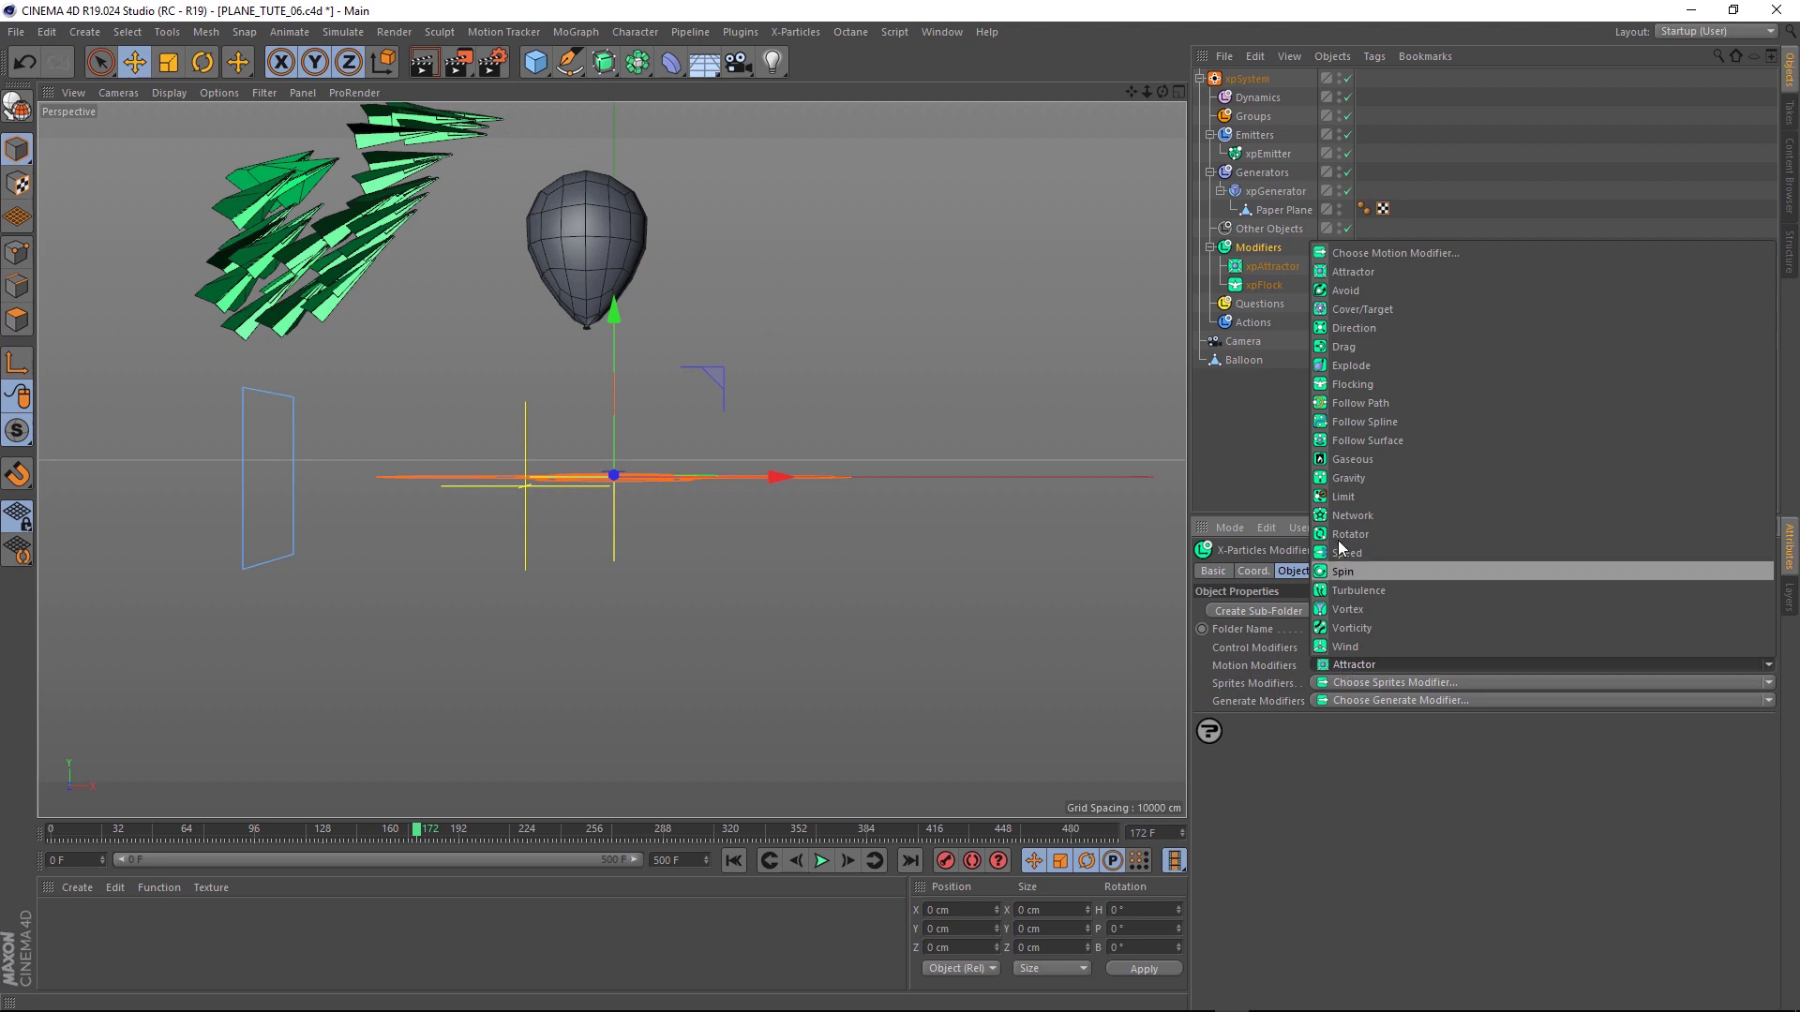
click(1336, 290)
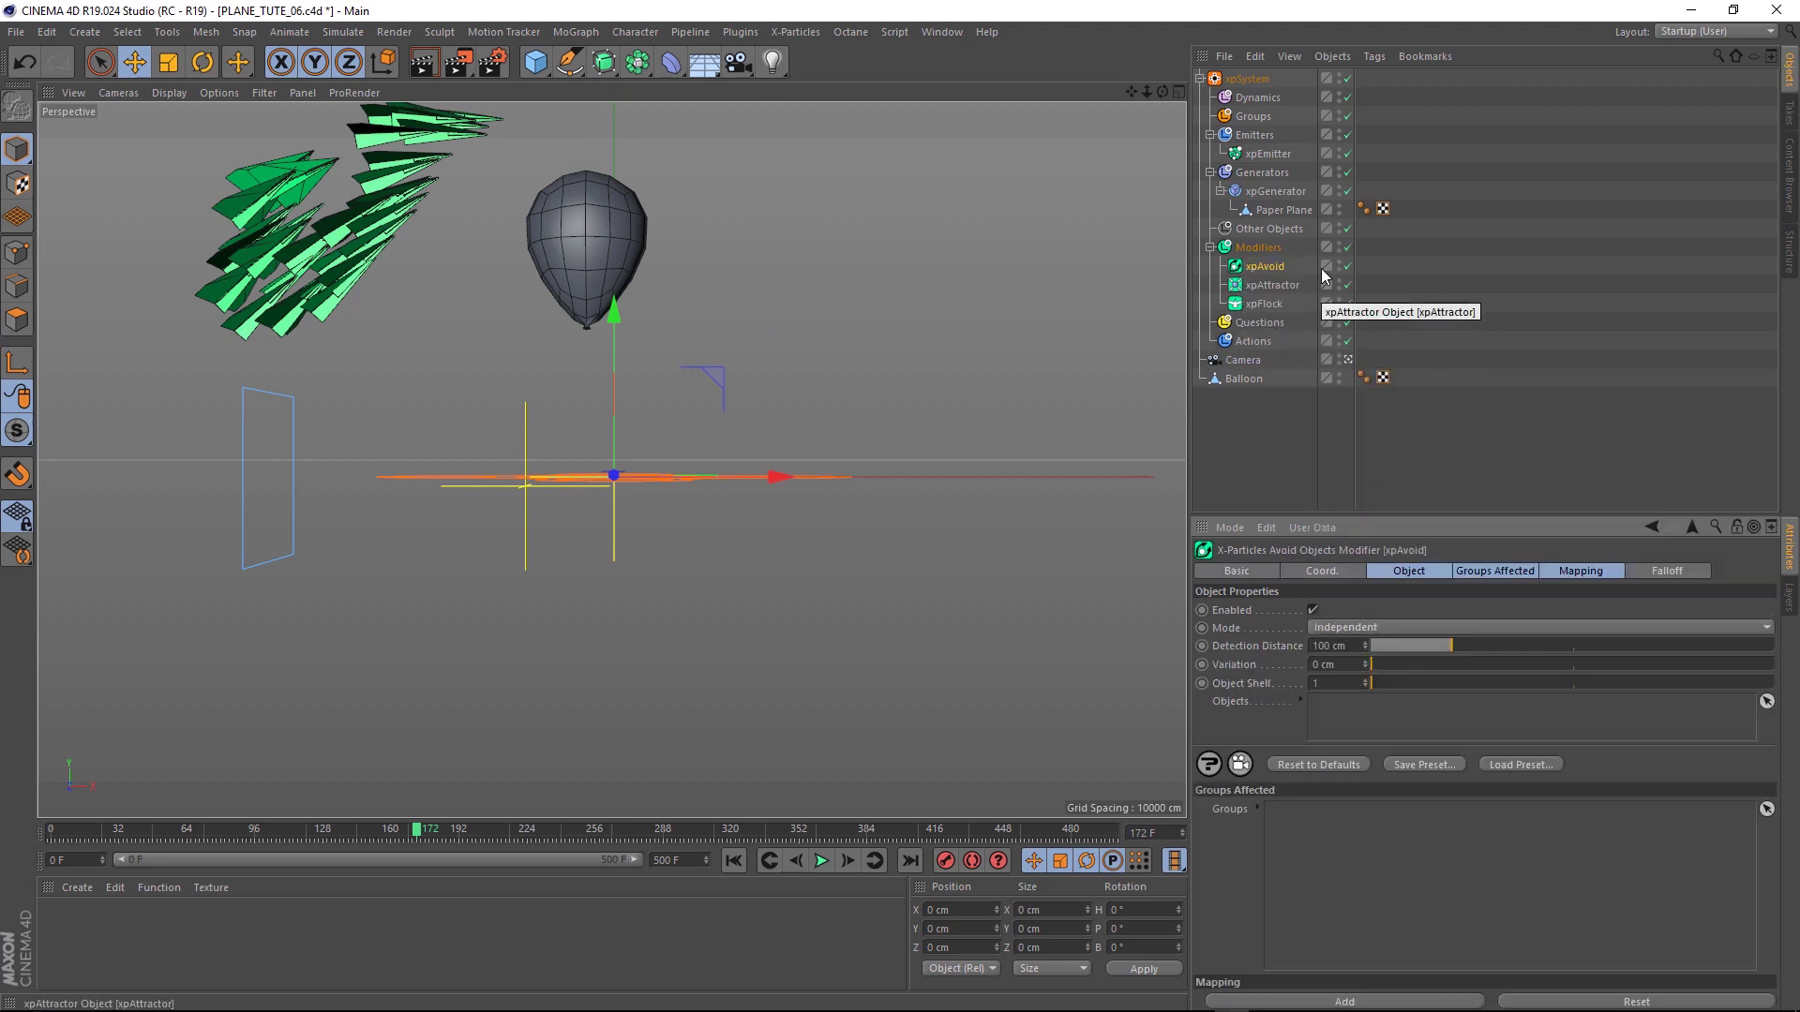
click(1266, 305)
drag(1265, 264, 1266, 285)
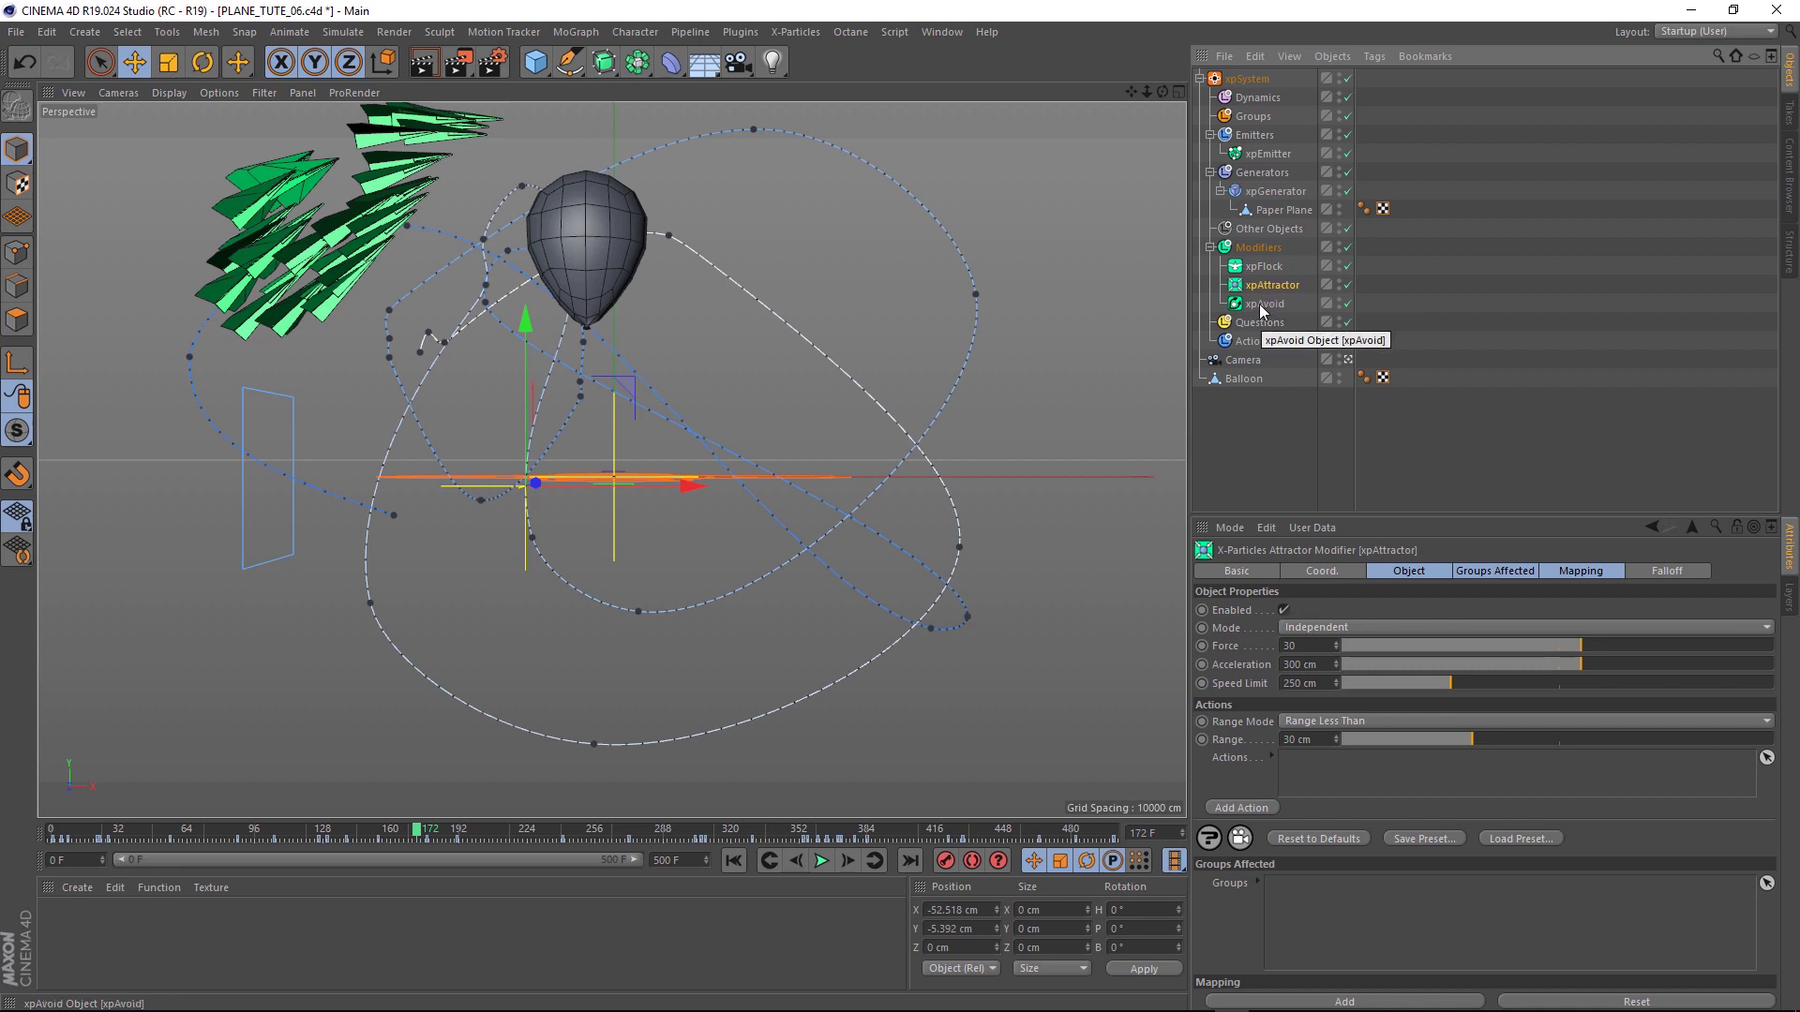
click(1263, 306)
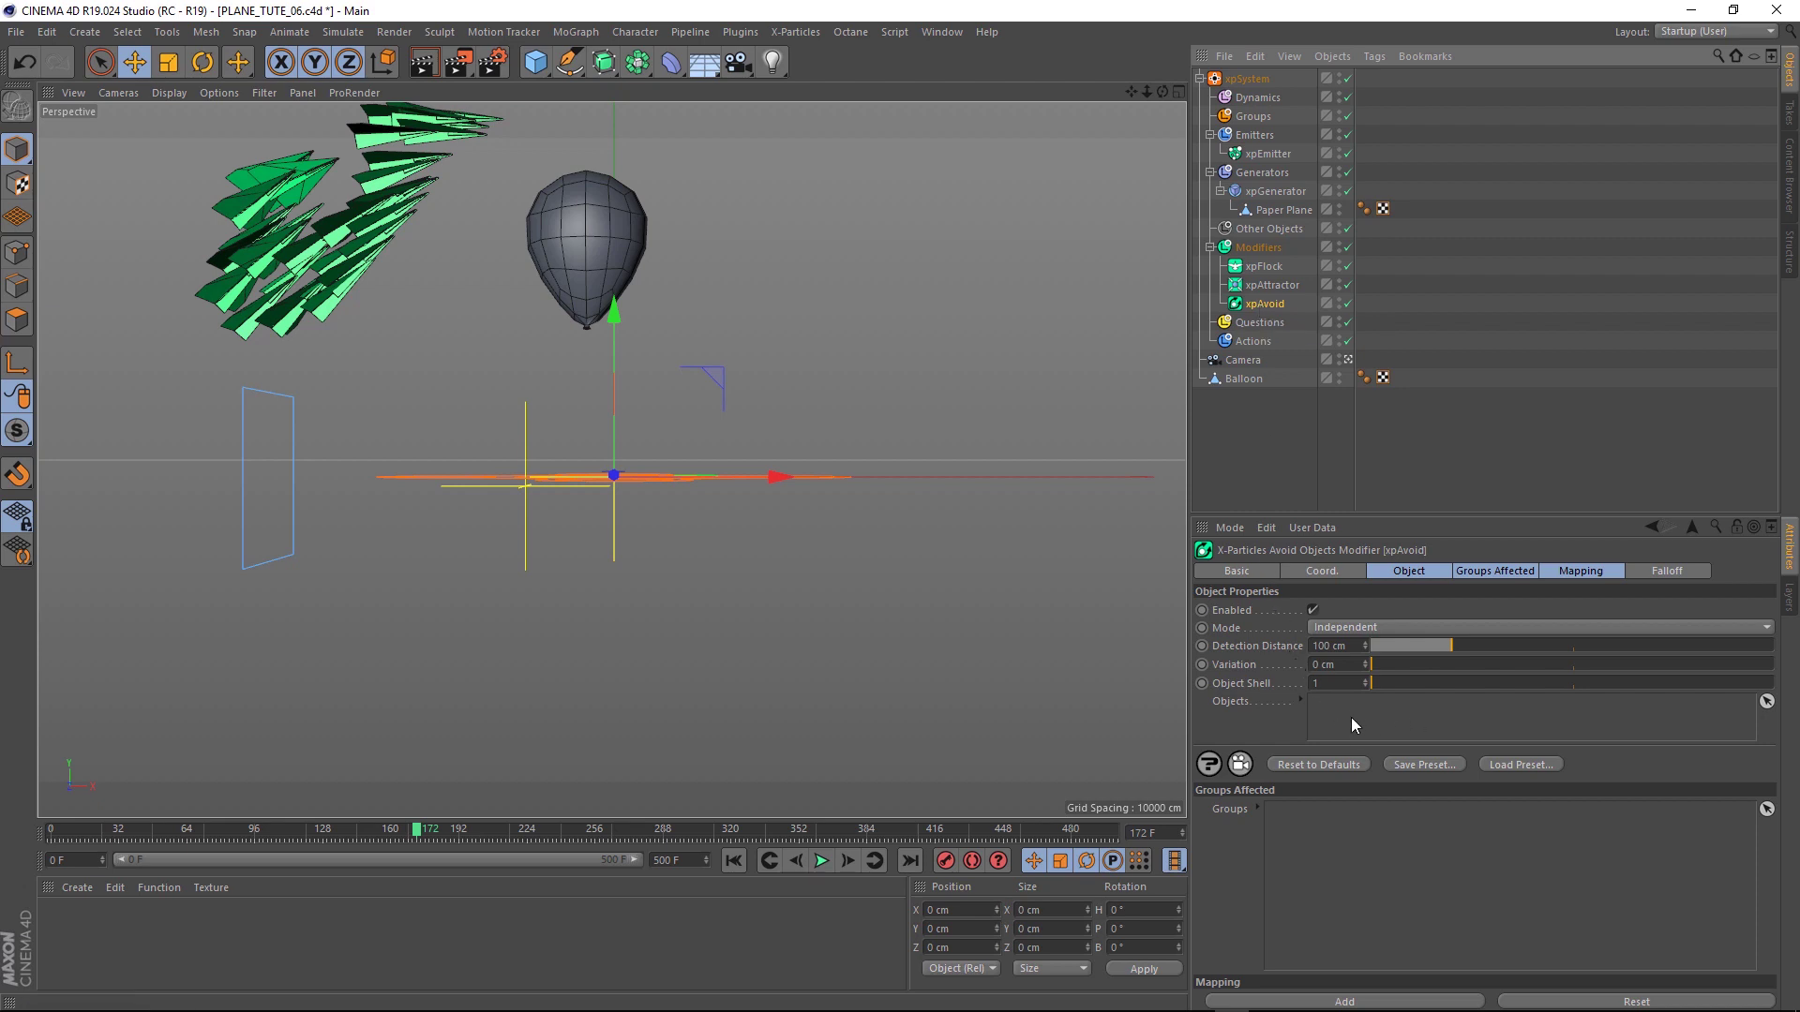
Preview the simulation, then set xpAvoid's Object Shell to 10
click(735, 862)
click(822, 862)
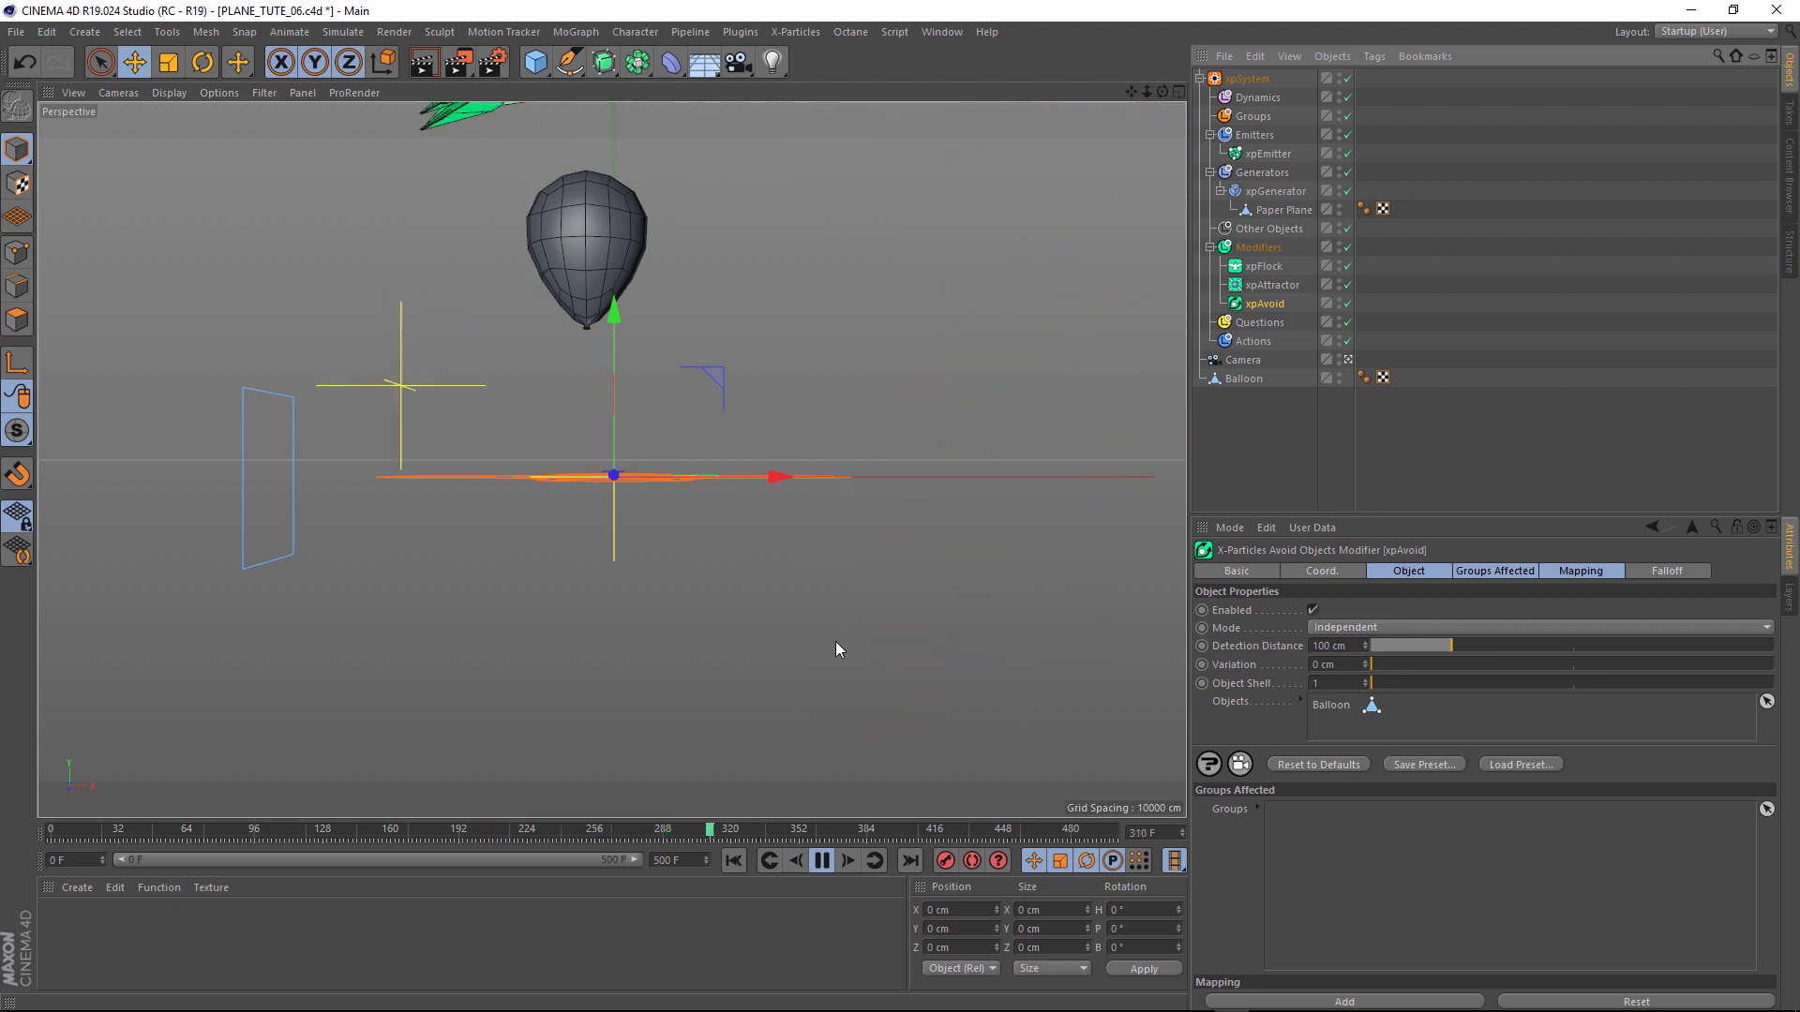
click(821, 863)
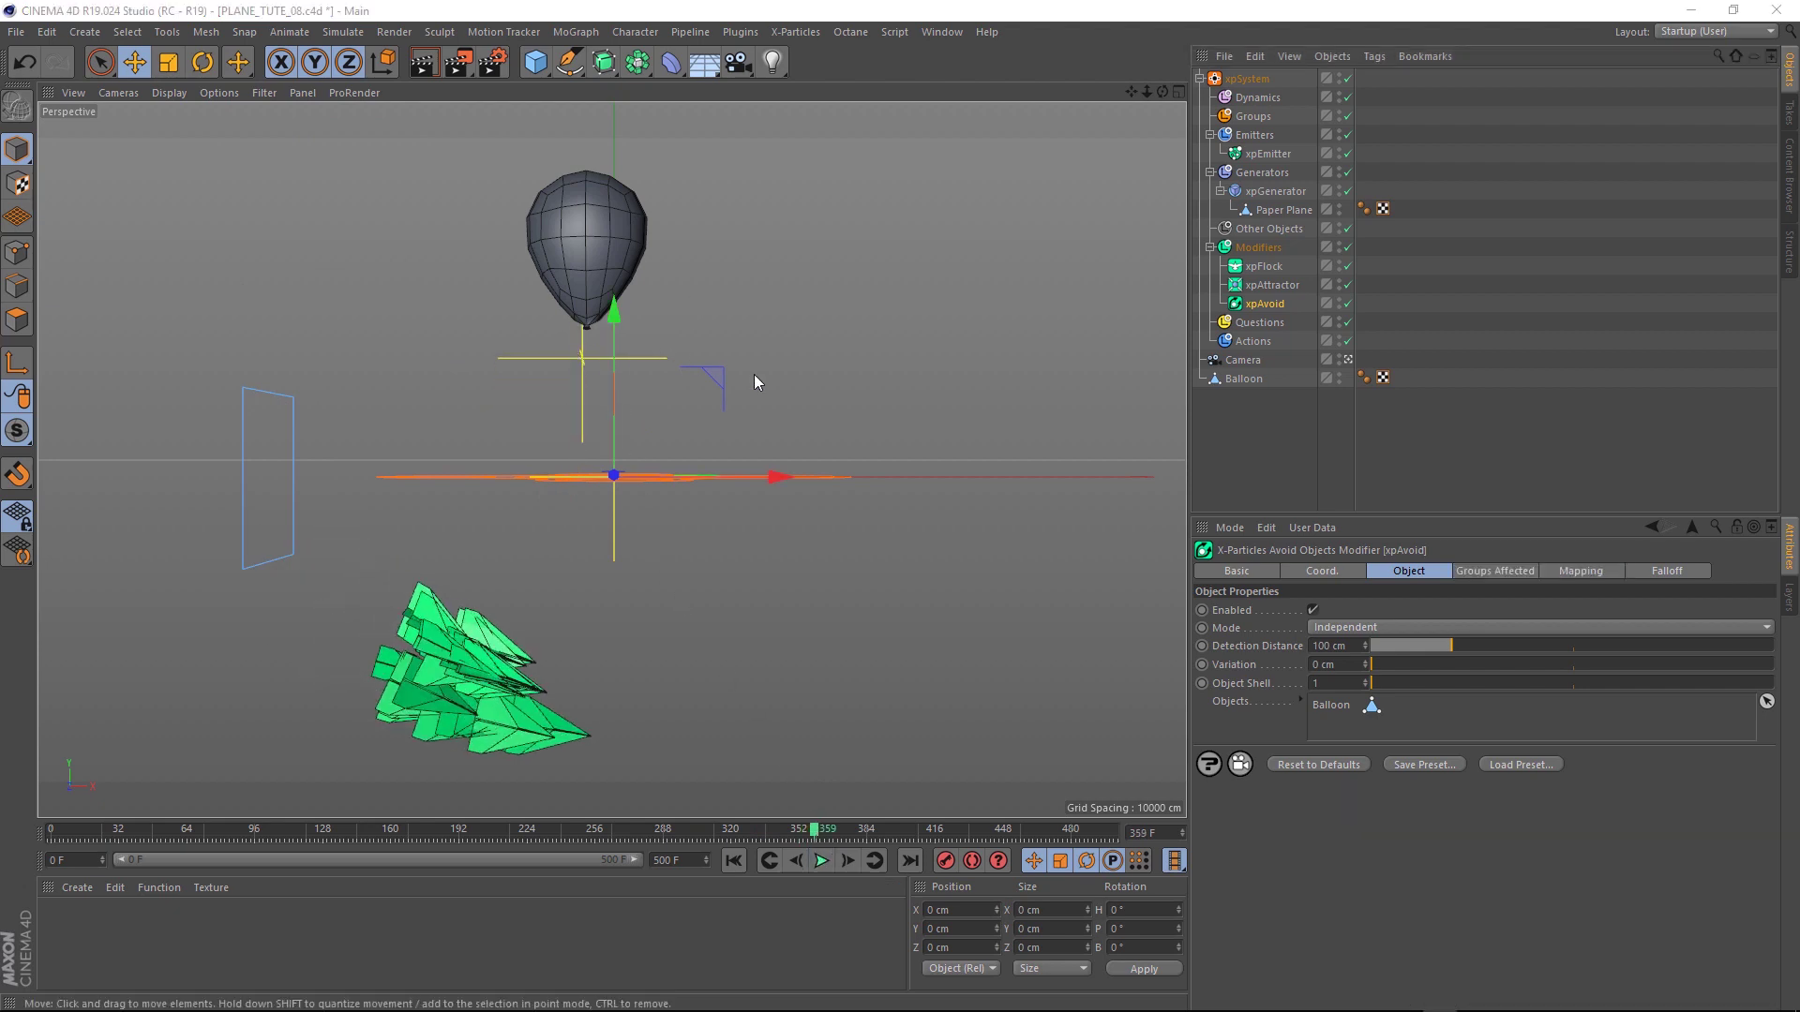
click(1329, 683)
text(0)
key(Return)
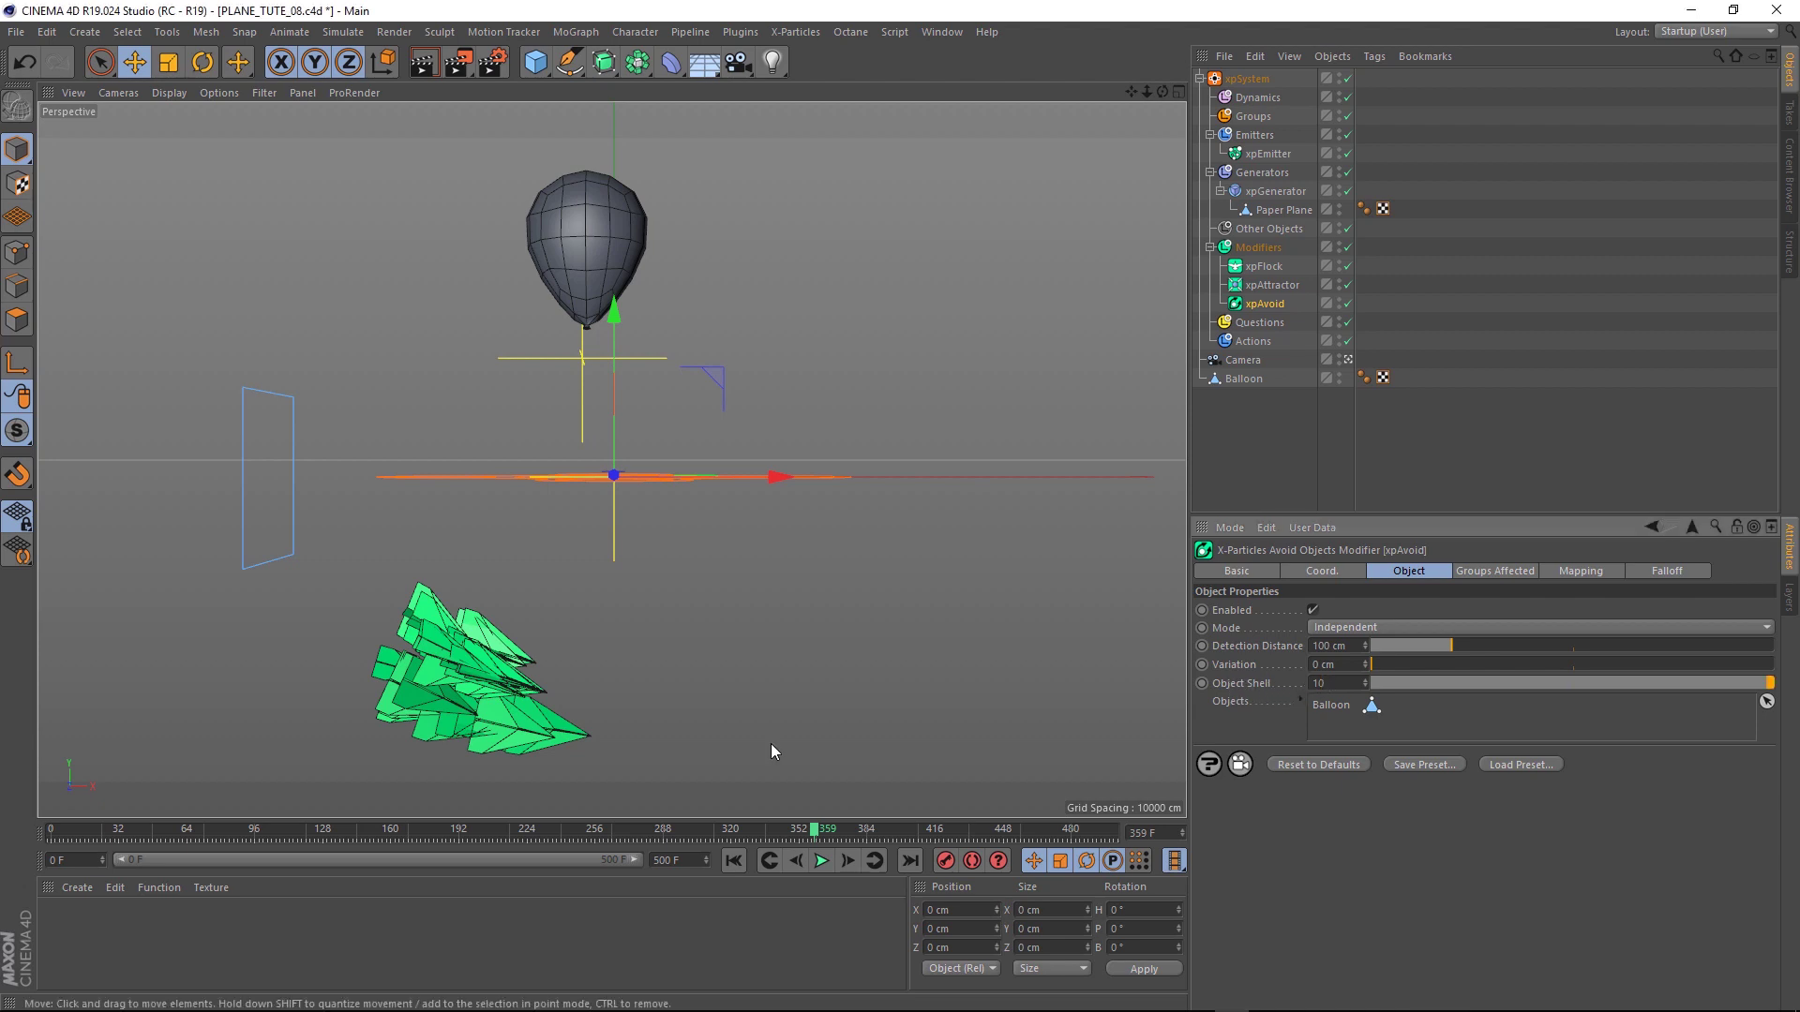
Replay while dragging the Balloon right to about X 158 cm, into the planes' path
click(734, 861)
click(821, 860)
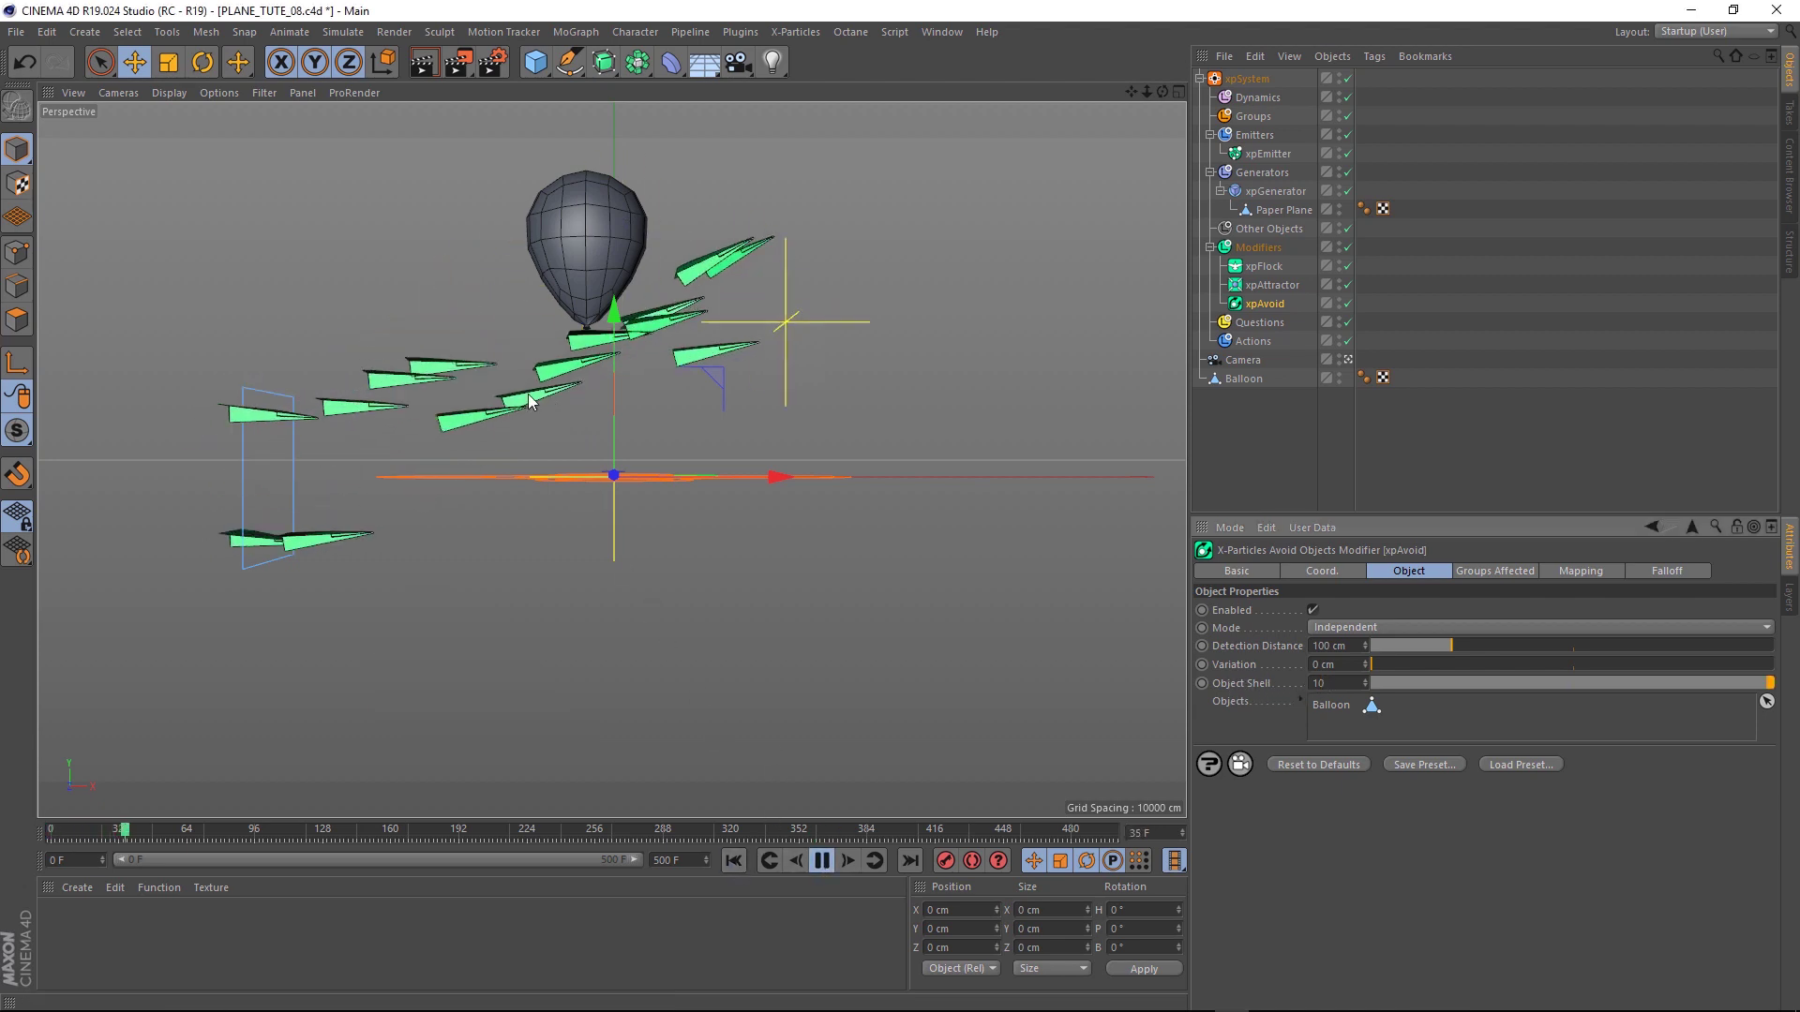
drag(598, 238, 910, 240)
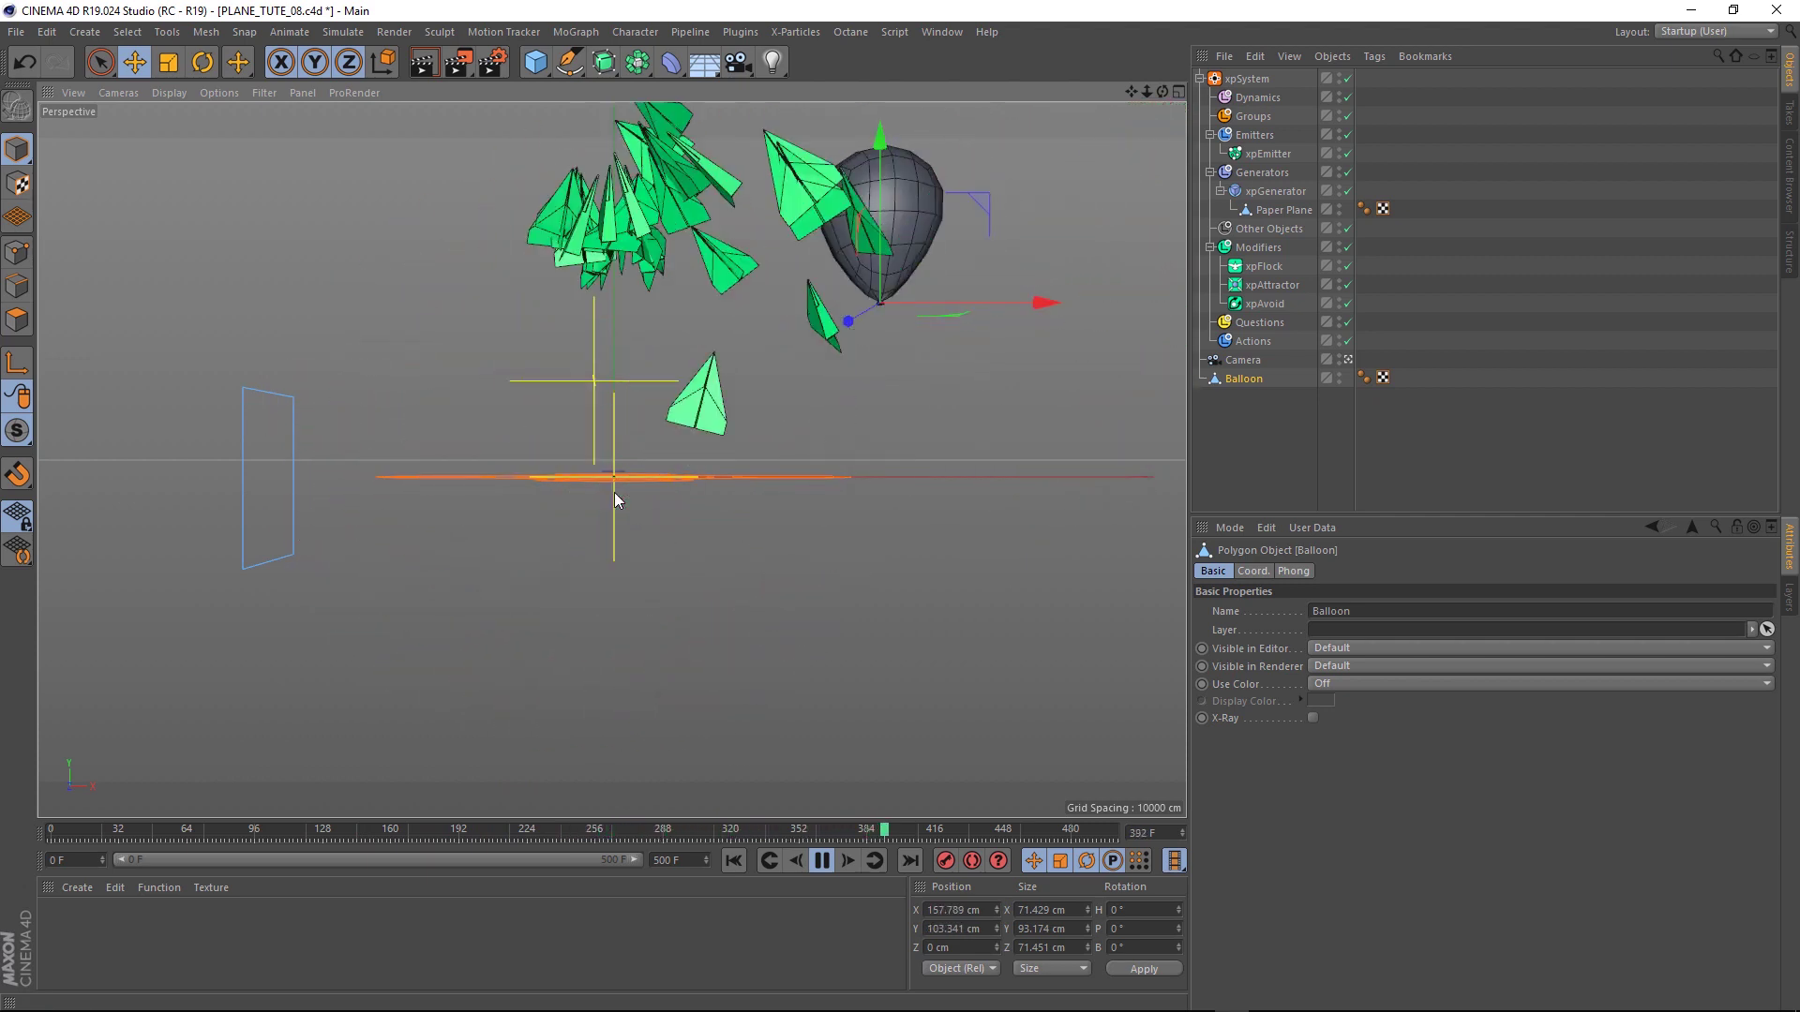
click(822, 861)
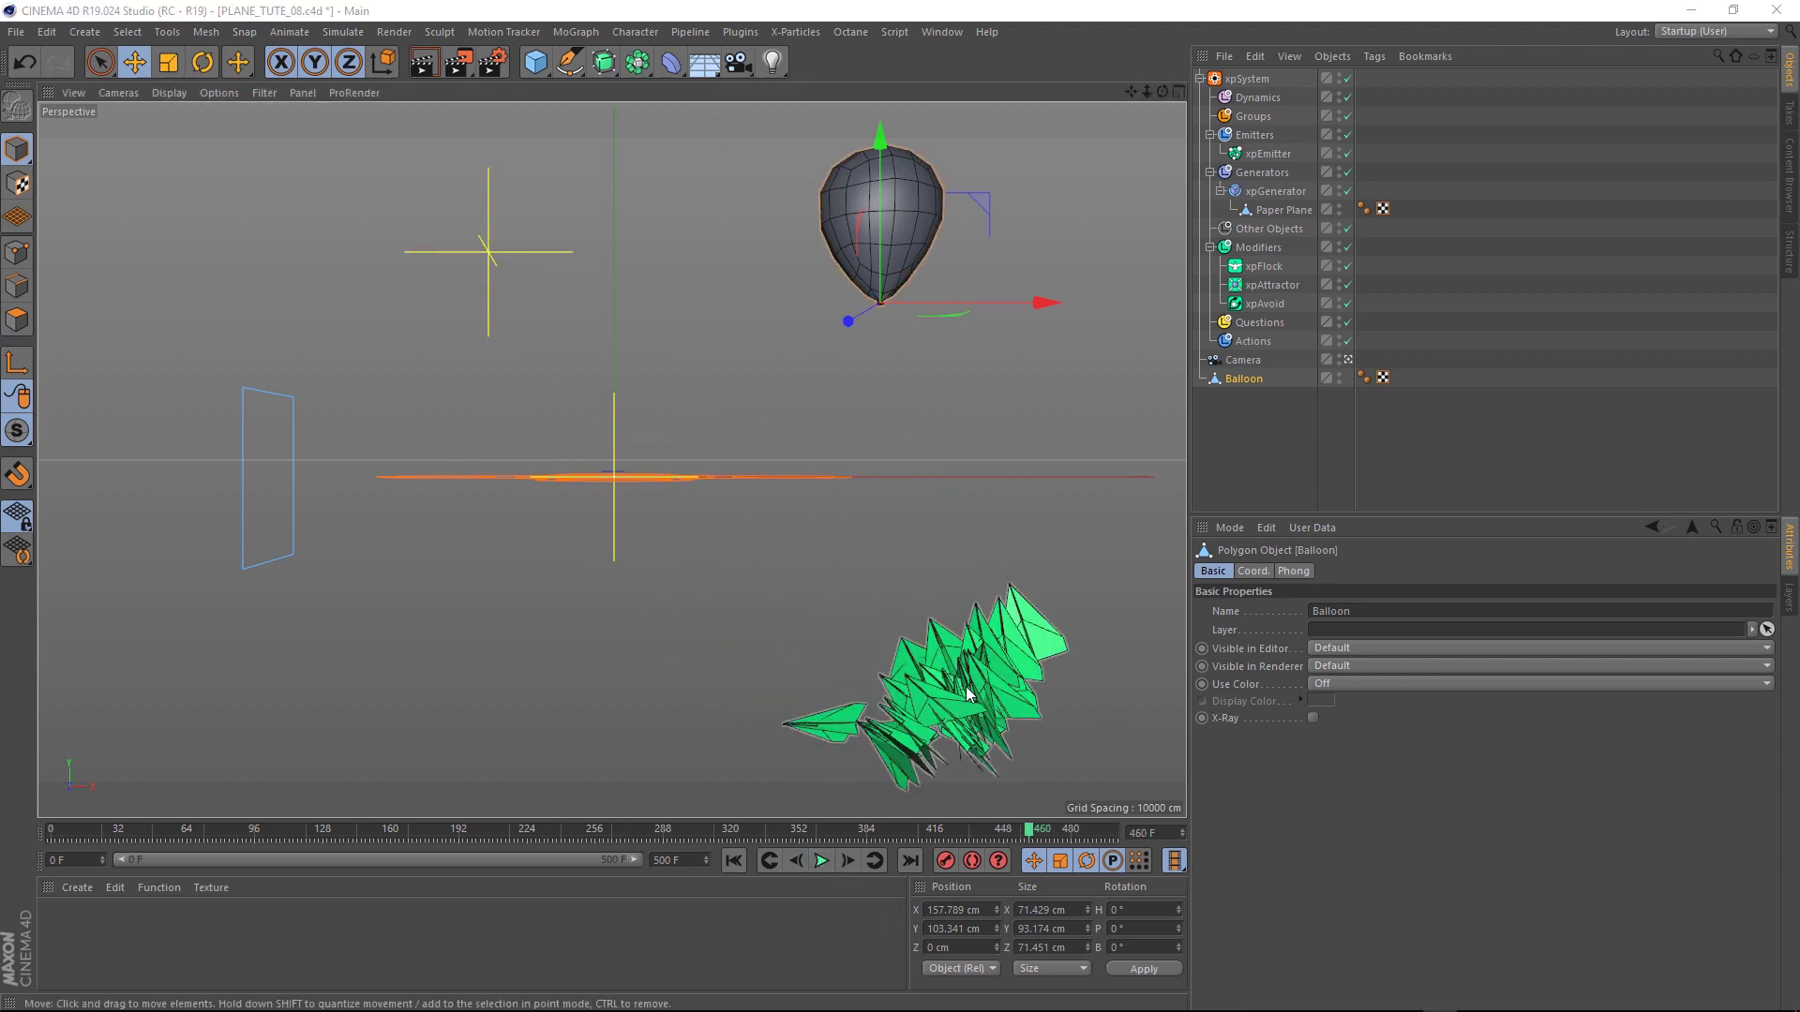
Give xpFlock 25 % Separation Strength and 230 cm Separation Distance, then replay from frame 0
click(1262, 270)
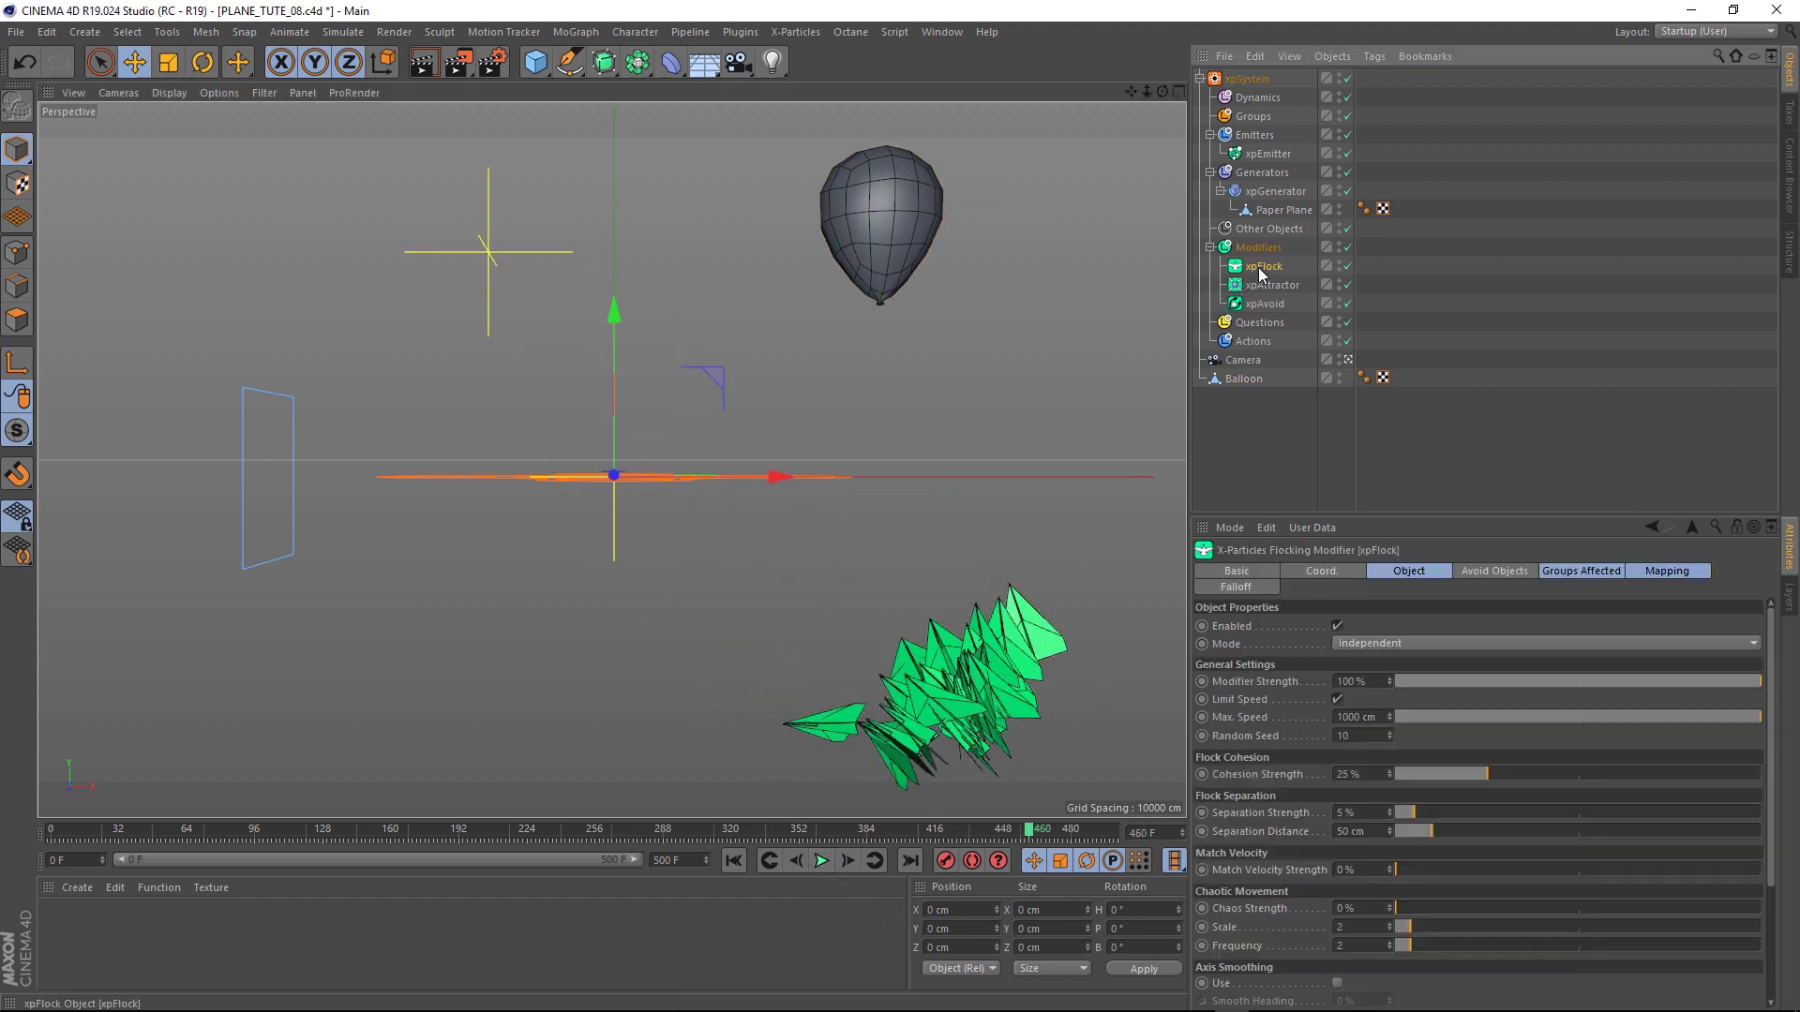
click(1348, 813)
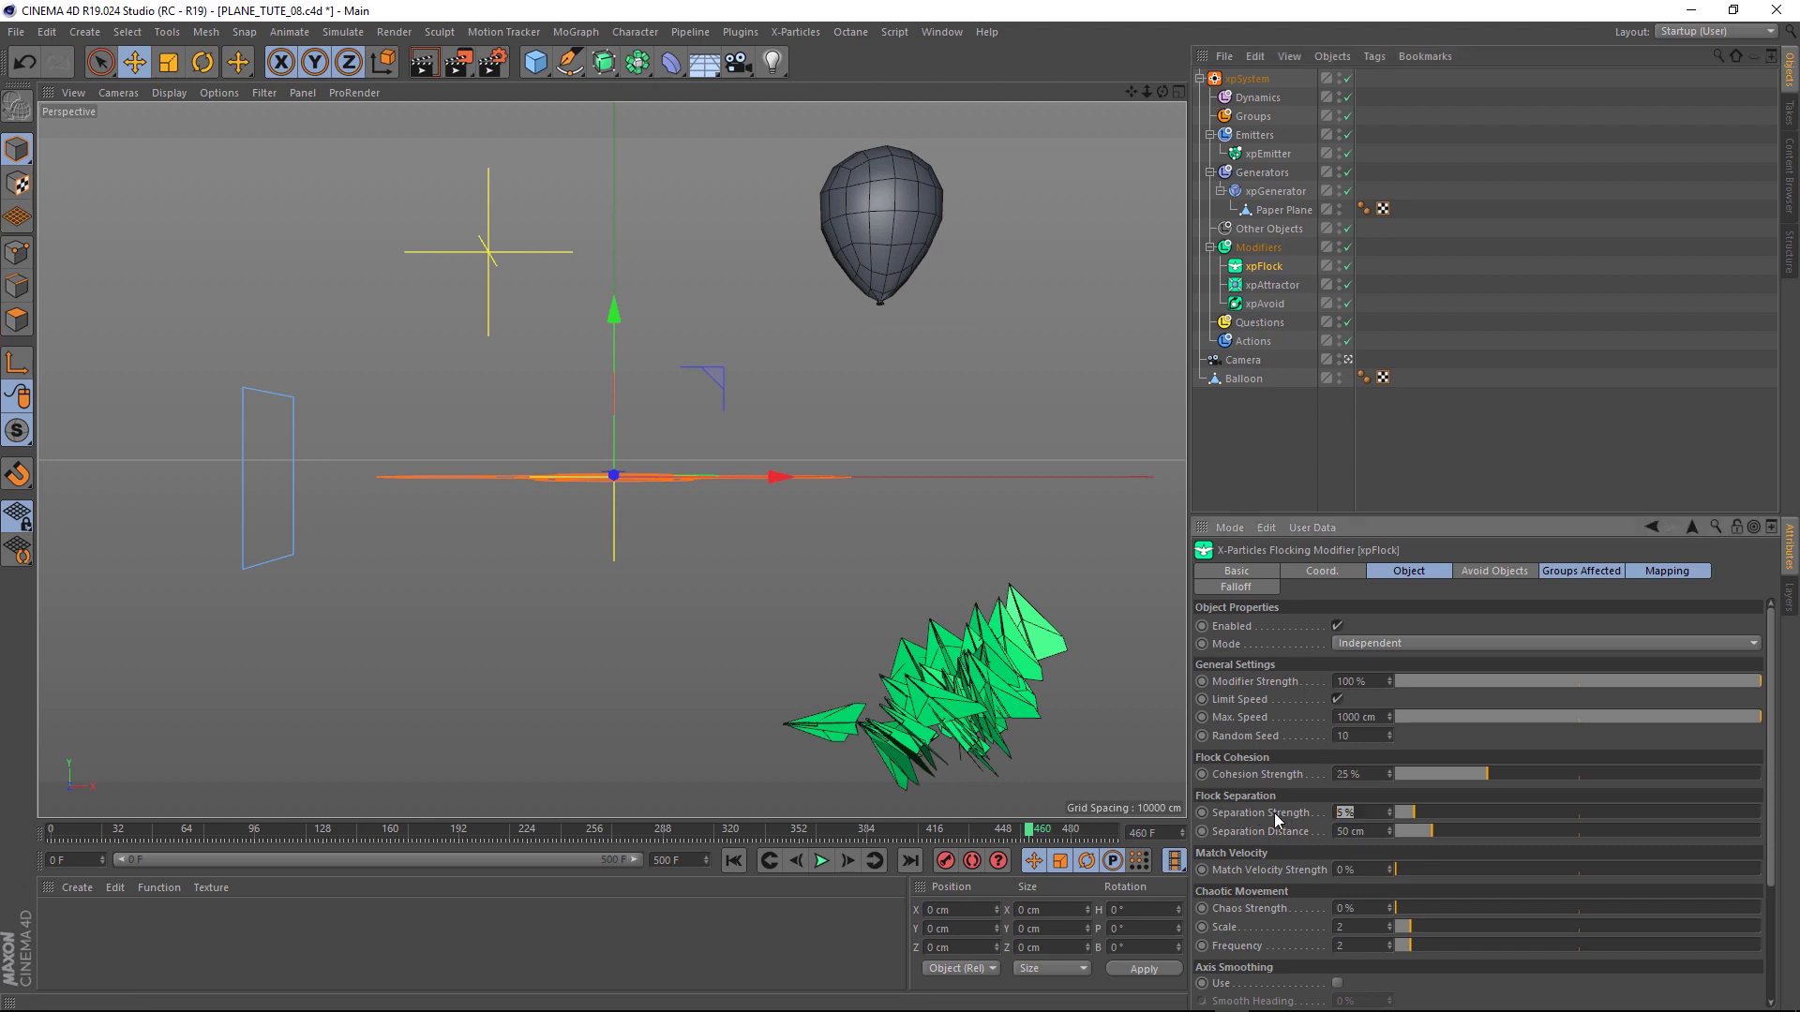
text(25)
key(Return)
click(1350, 832)
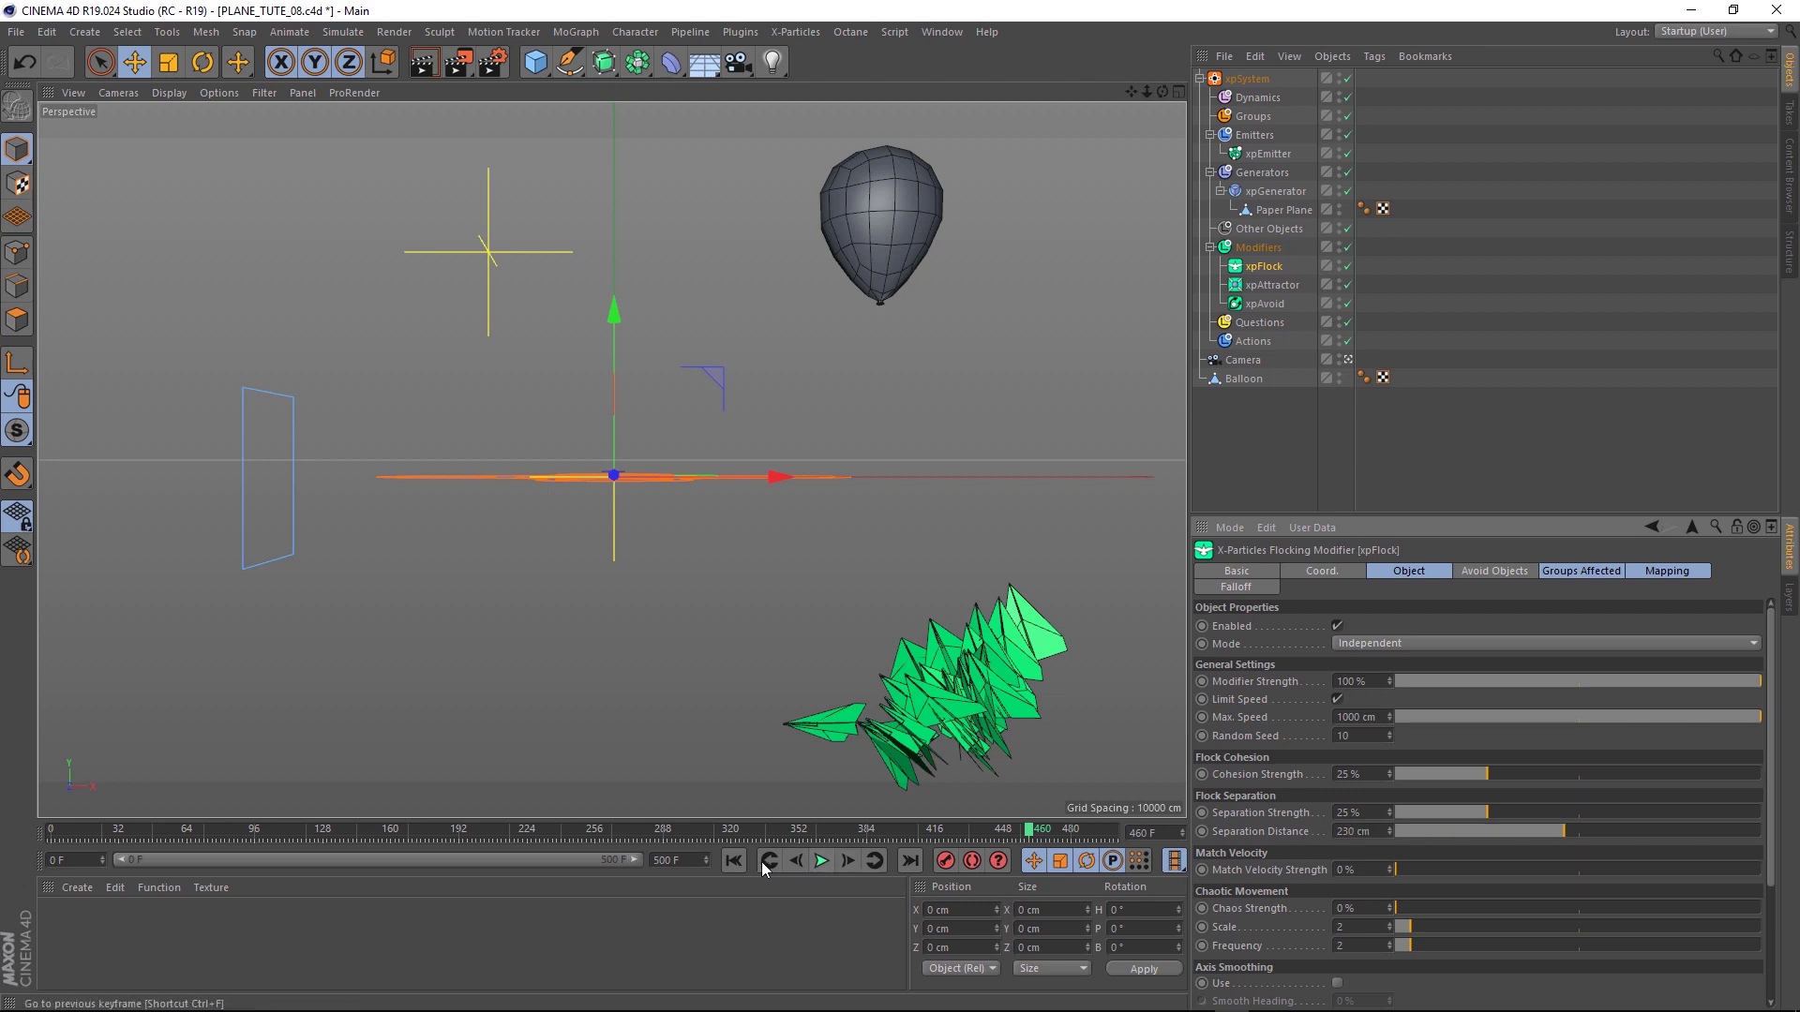
click(734, 861)
click(821, 861)
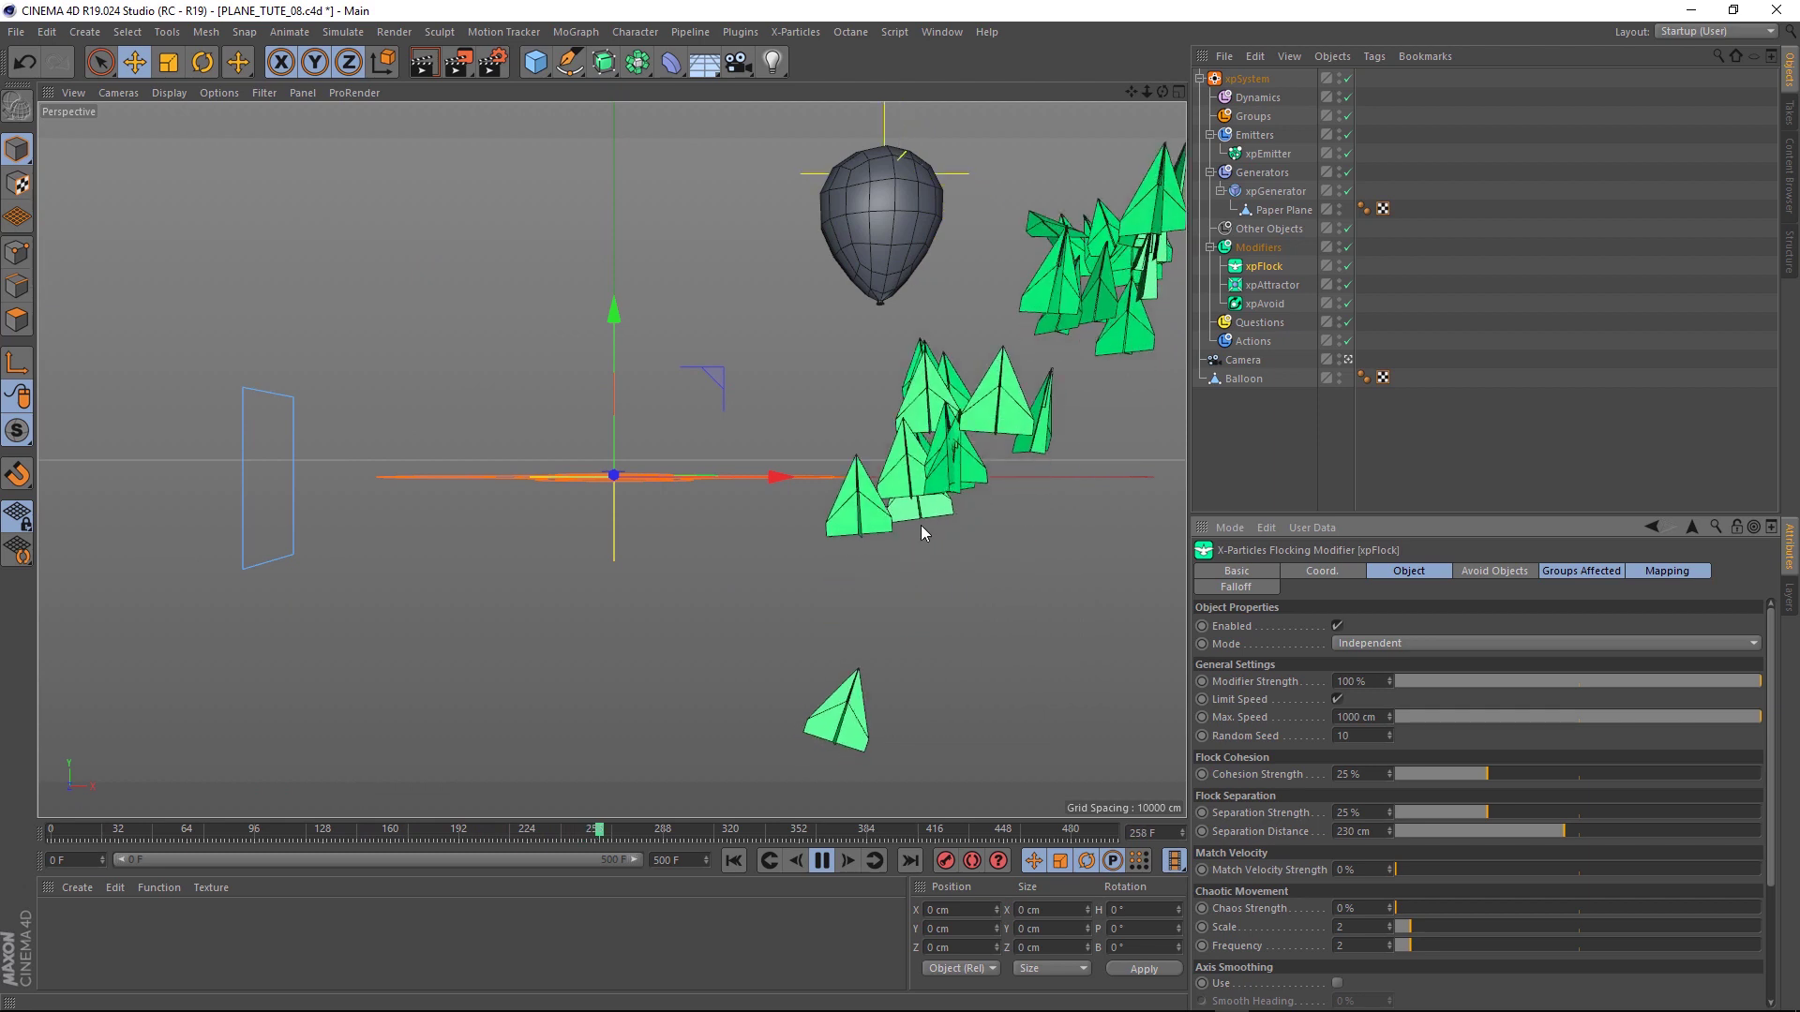
Tick Editable in xpEmitter's Editing tab and delete the stray particle beside the balloon
click(822, 863)
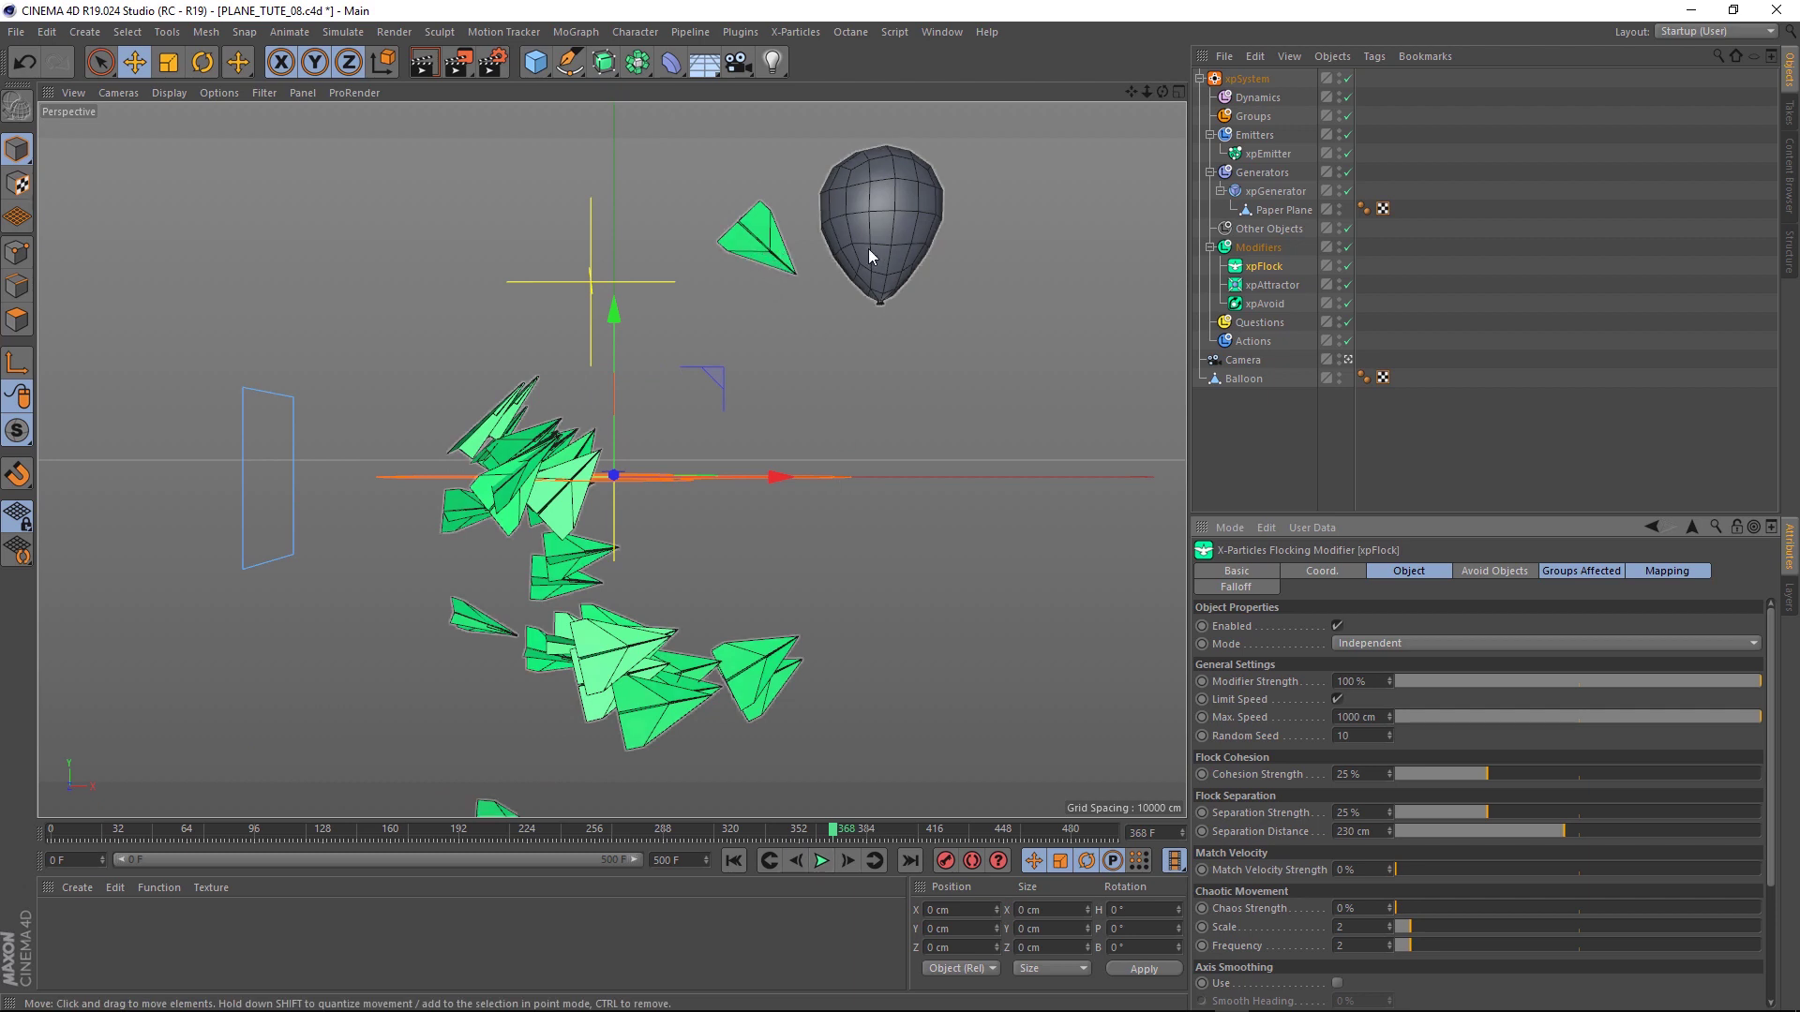
click(1267, 154)
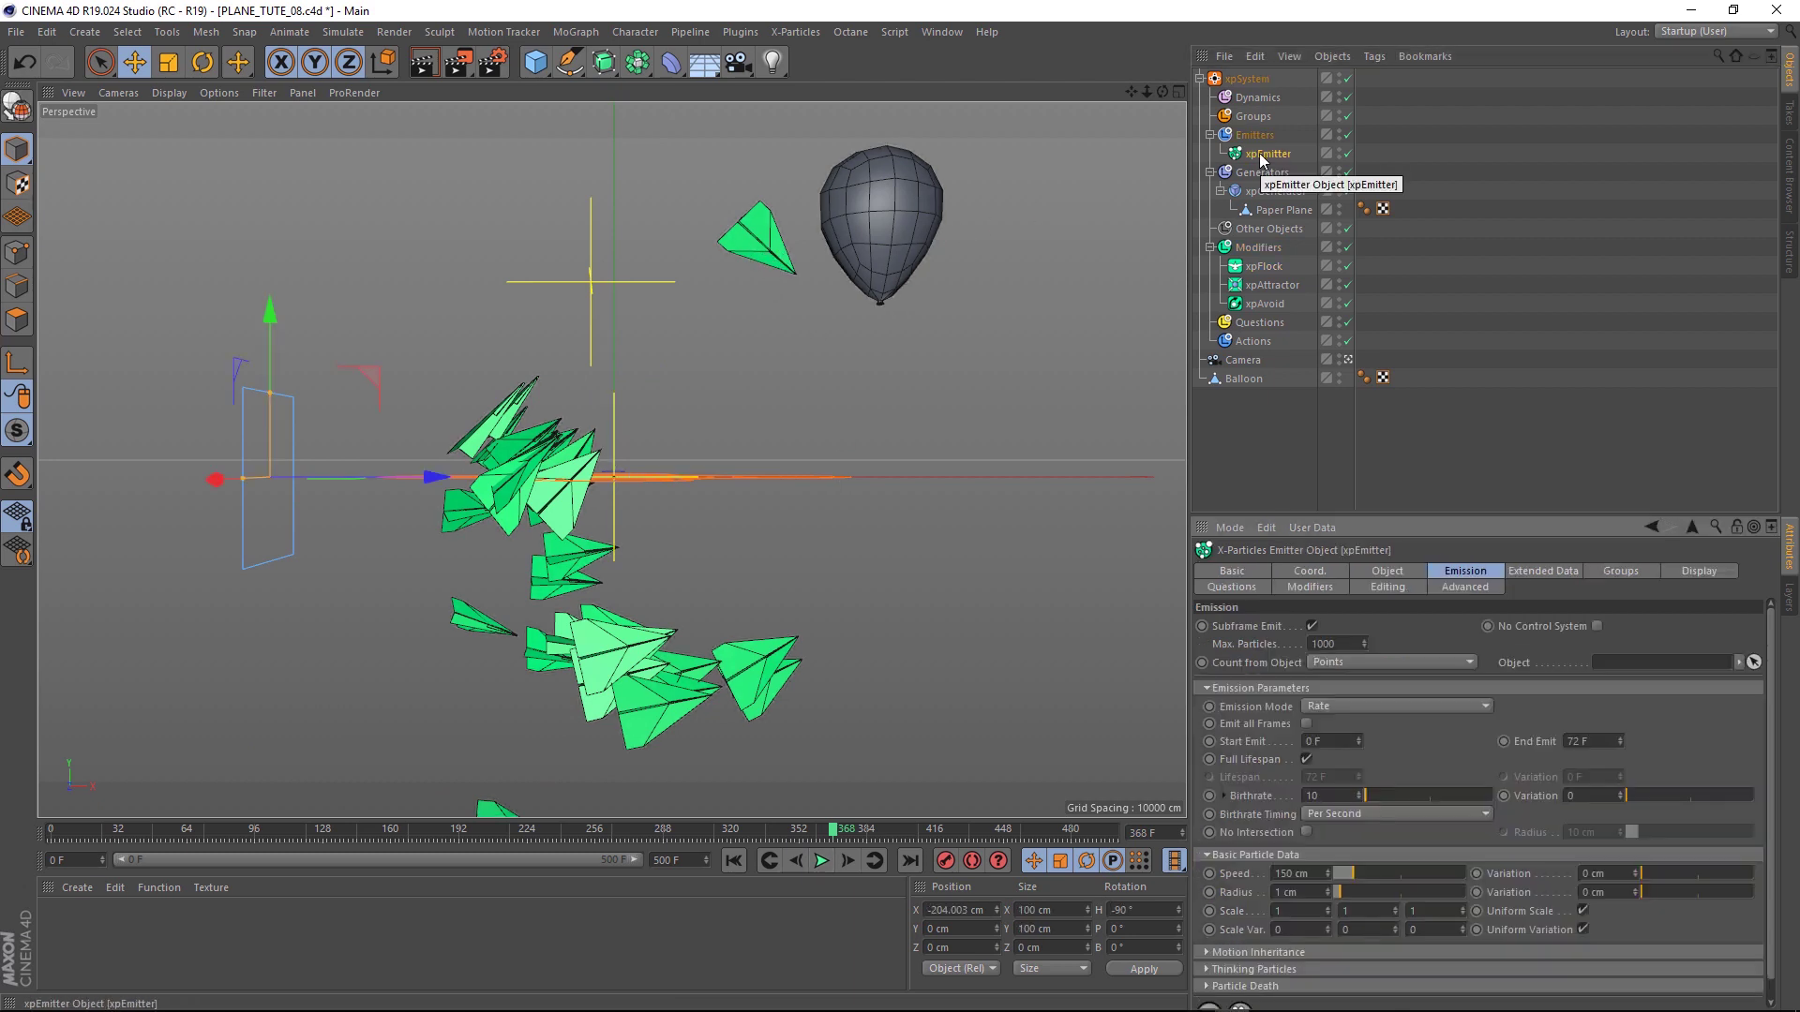
click(1388, 588)
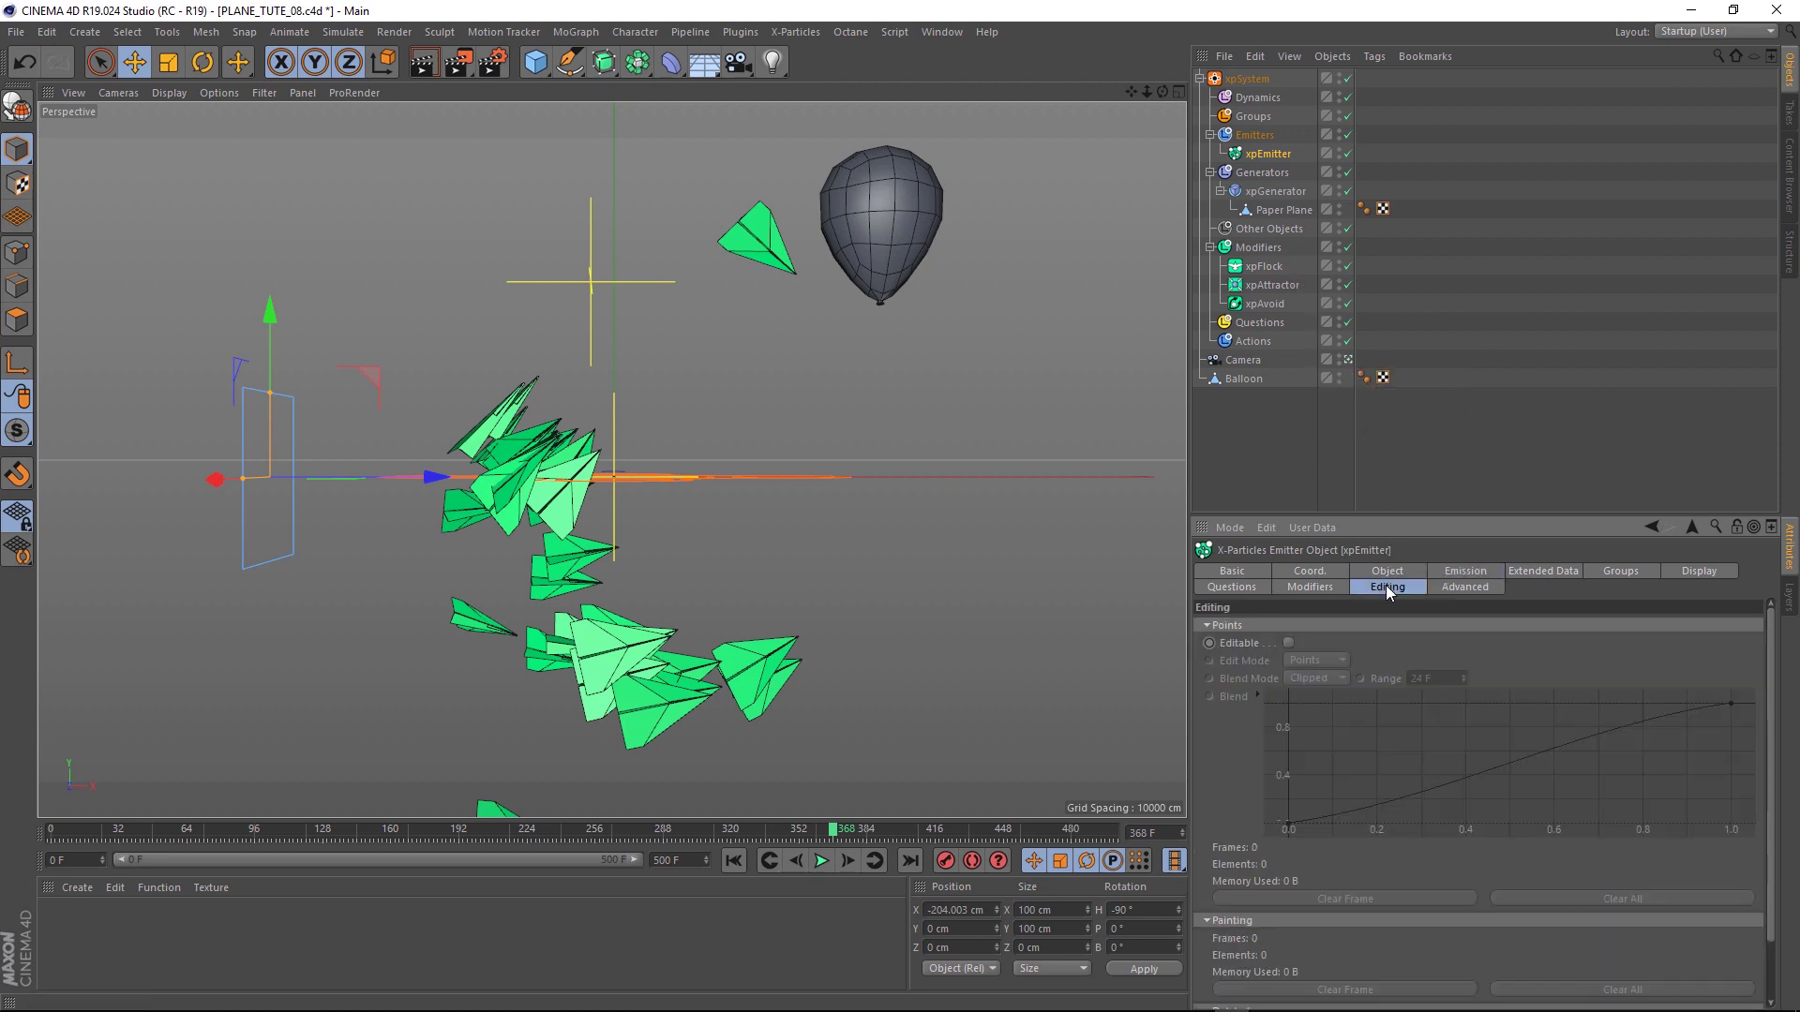
click(1290, 643)
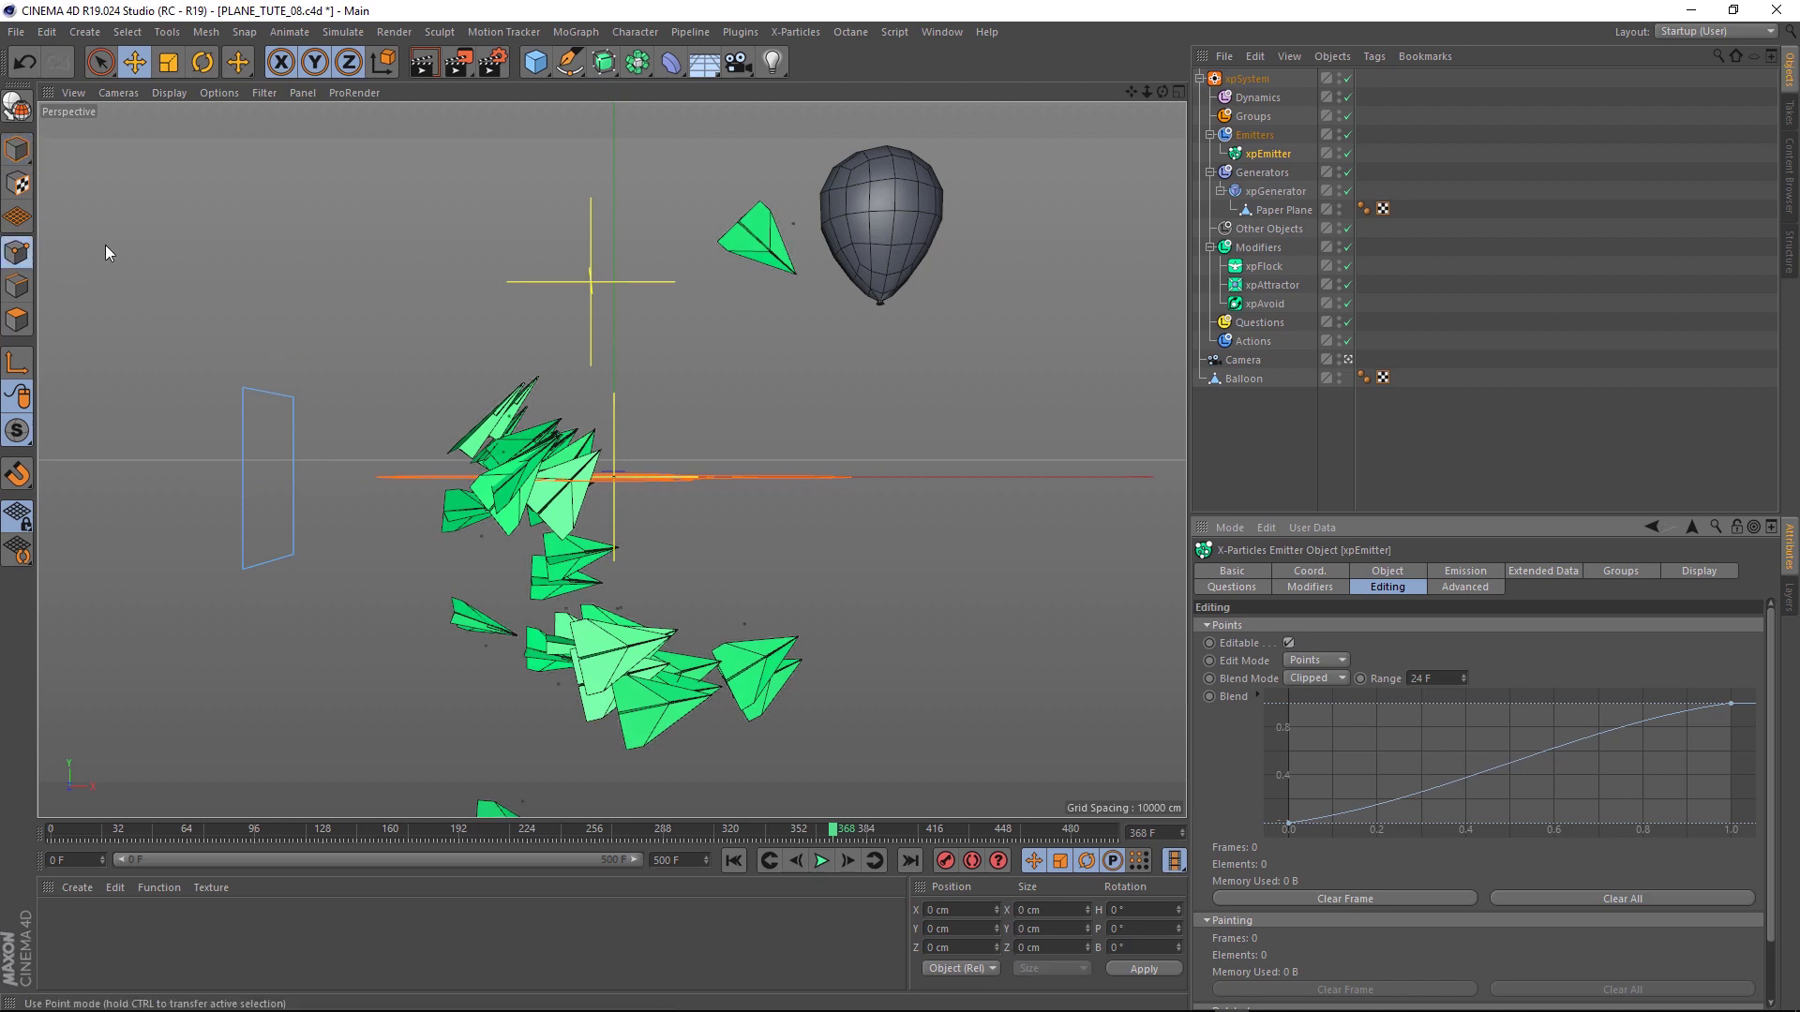
click(793, 226)
key(Delete)
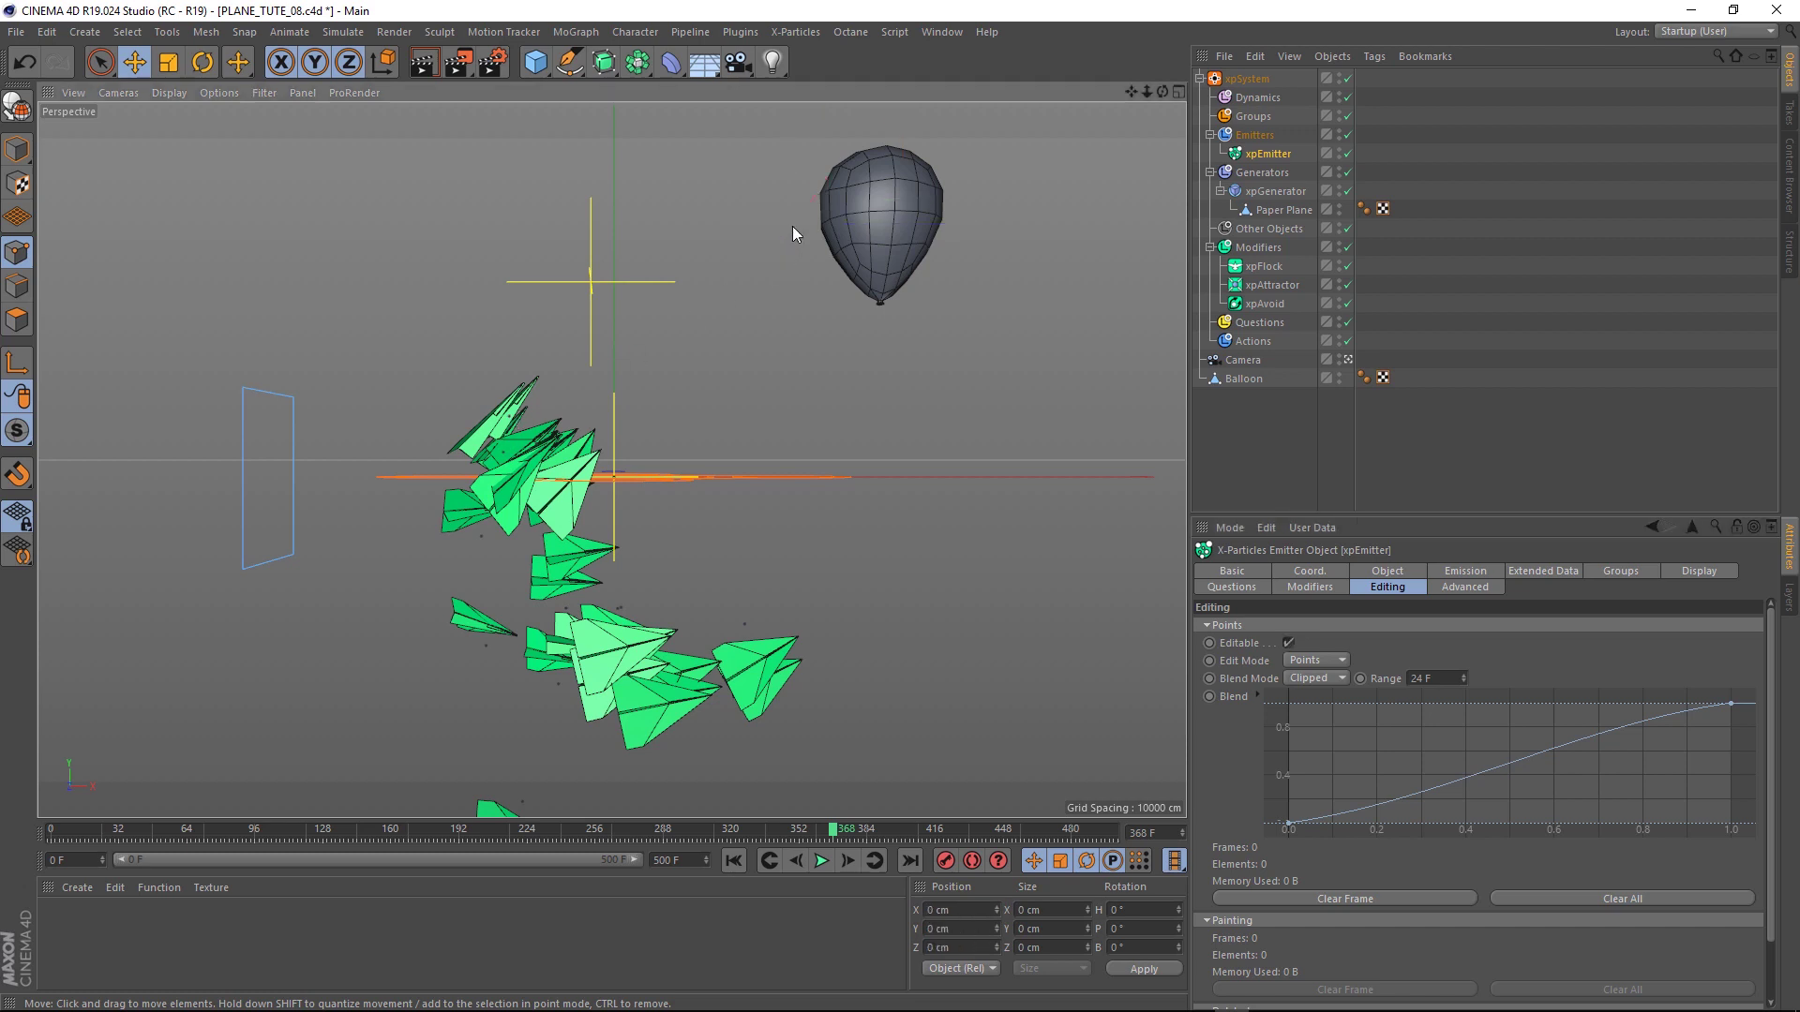
Play the edited flock from frame 0 twice to check planes veer around the Balloon
click(733, 860)
click(821, 861)
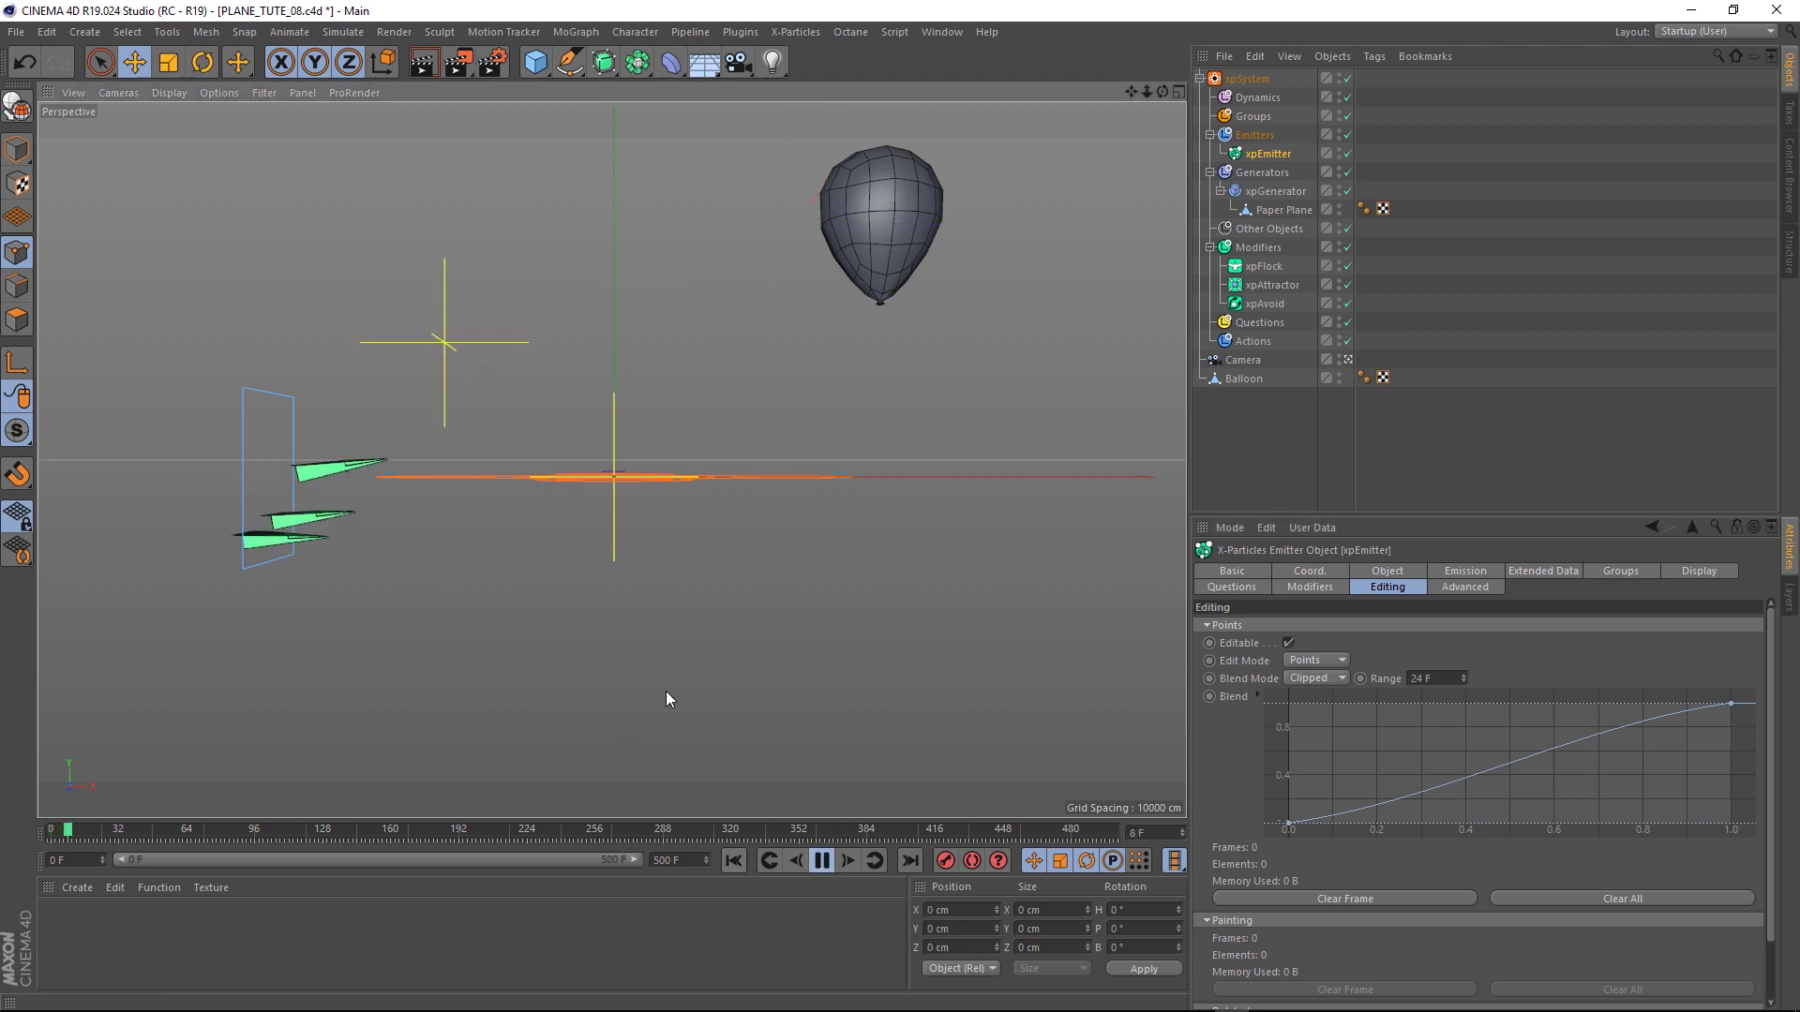
click(819, 863)
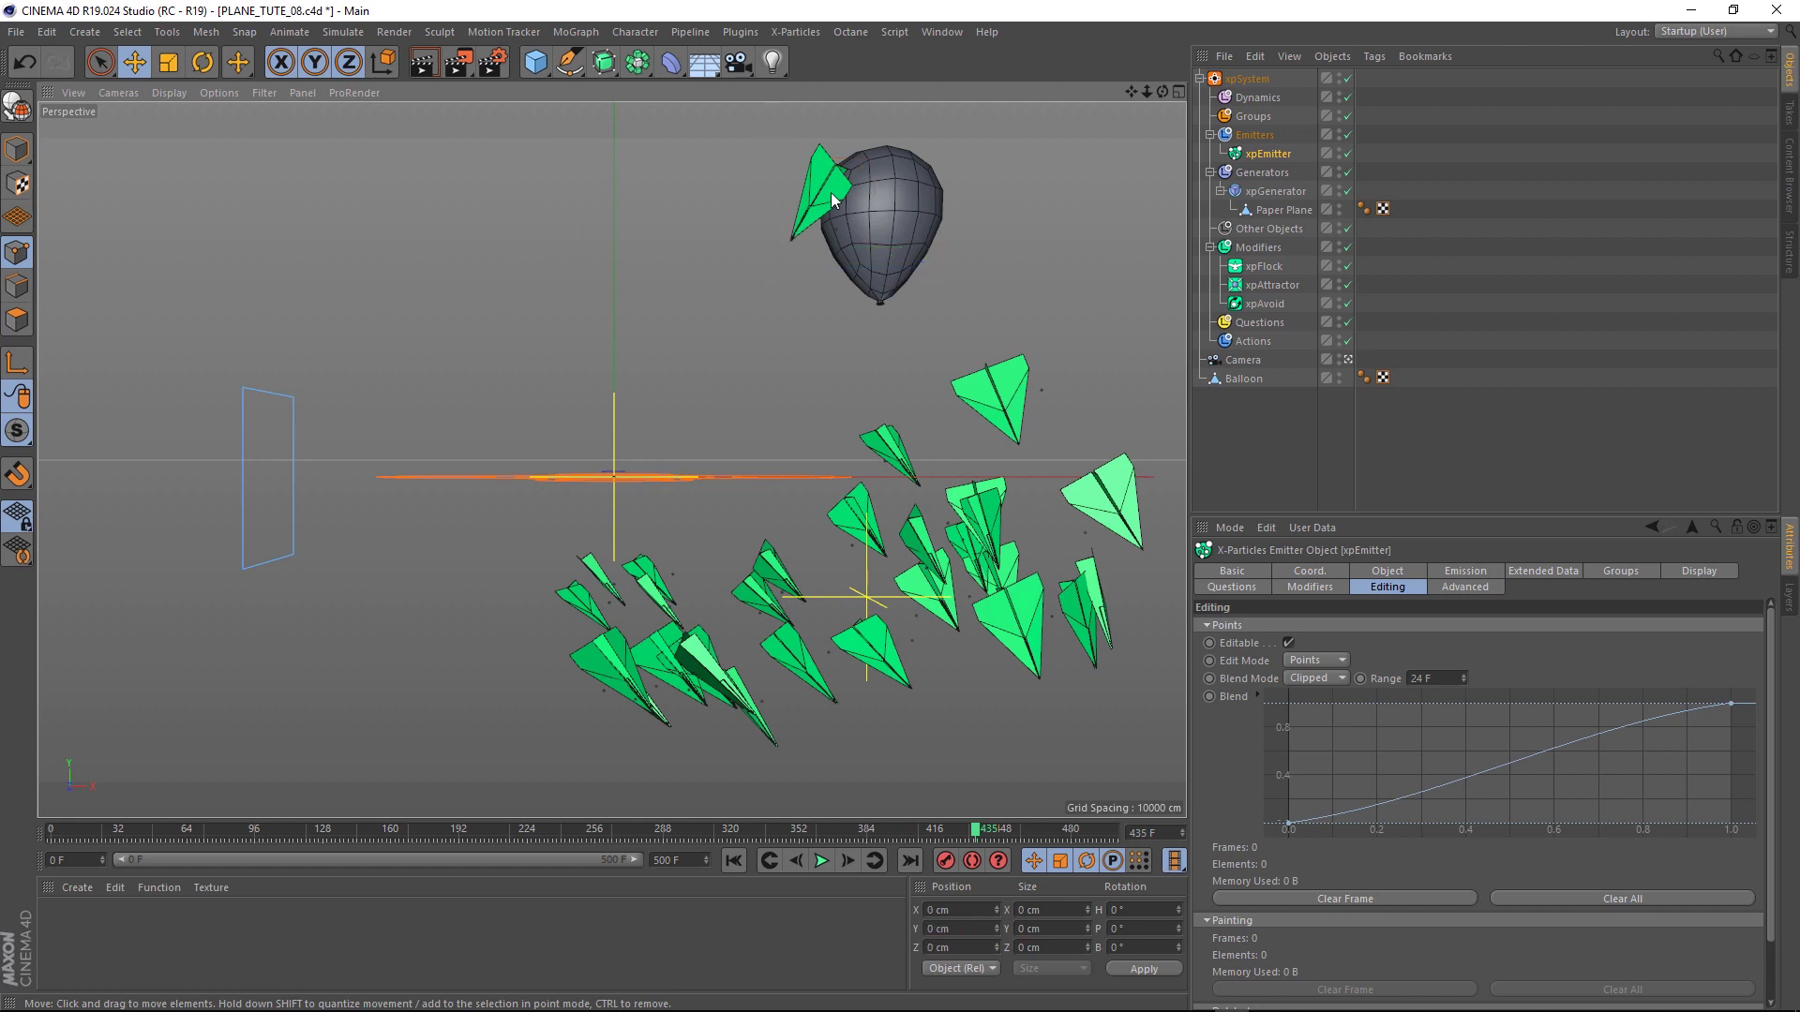
click(733, 860)
click(821, 861)
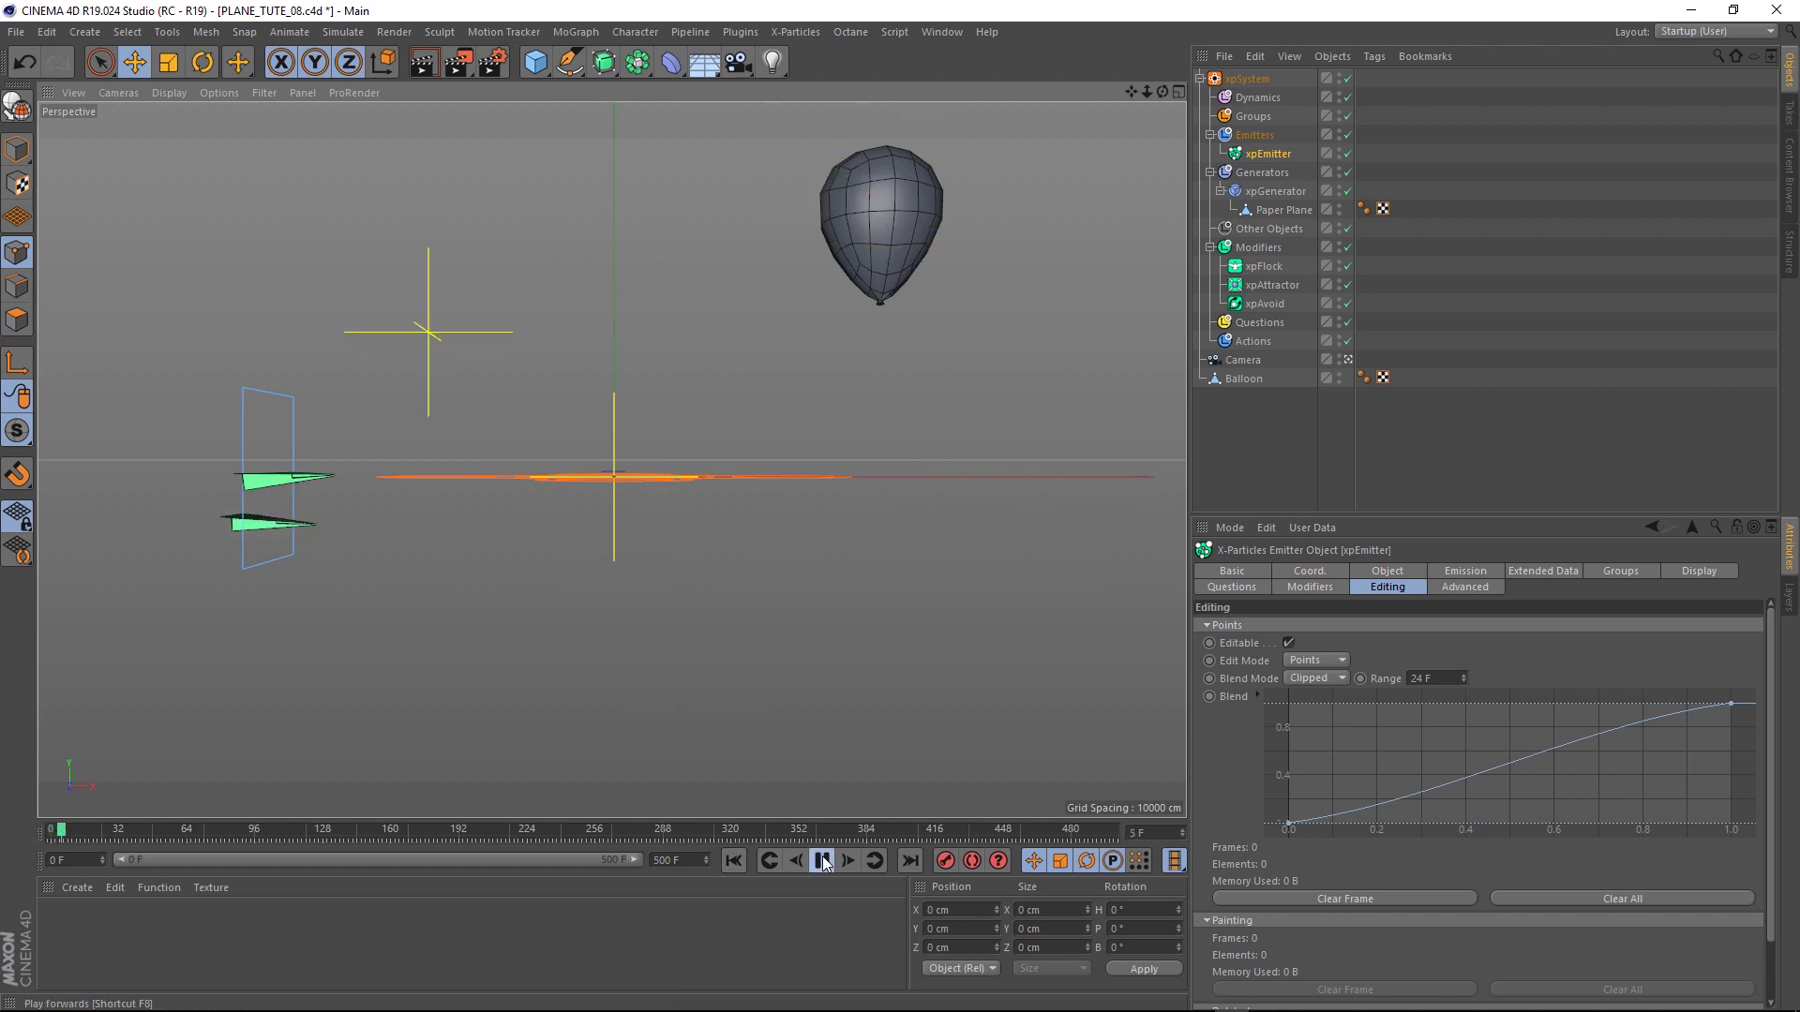